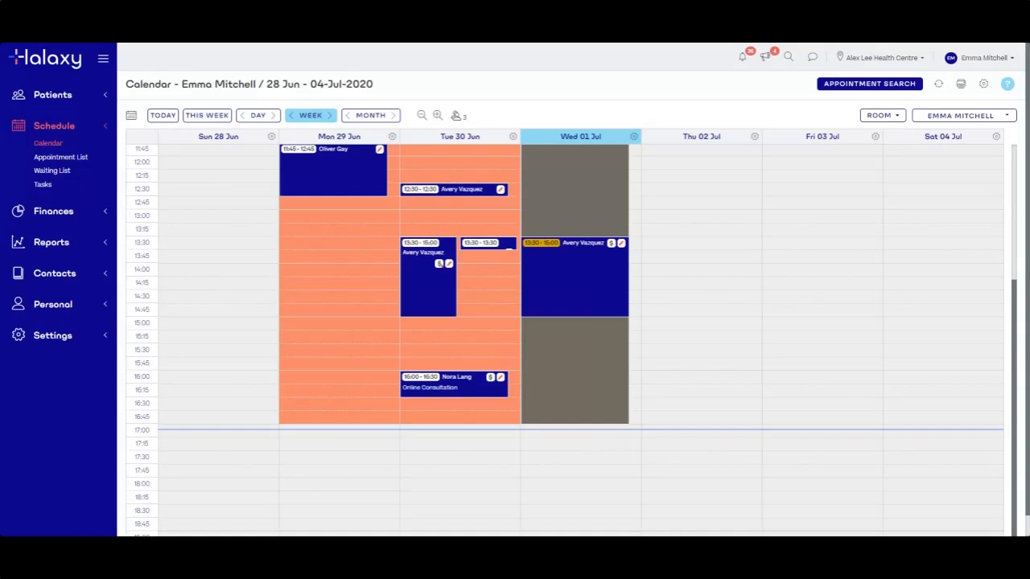
Check the Thursday afternoon calendar slot, then expand the Finances and Reports sidebar sections
click(701, 364)
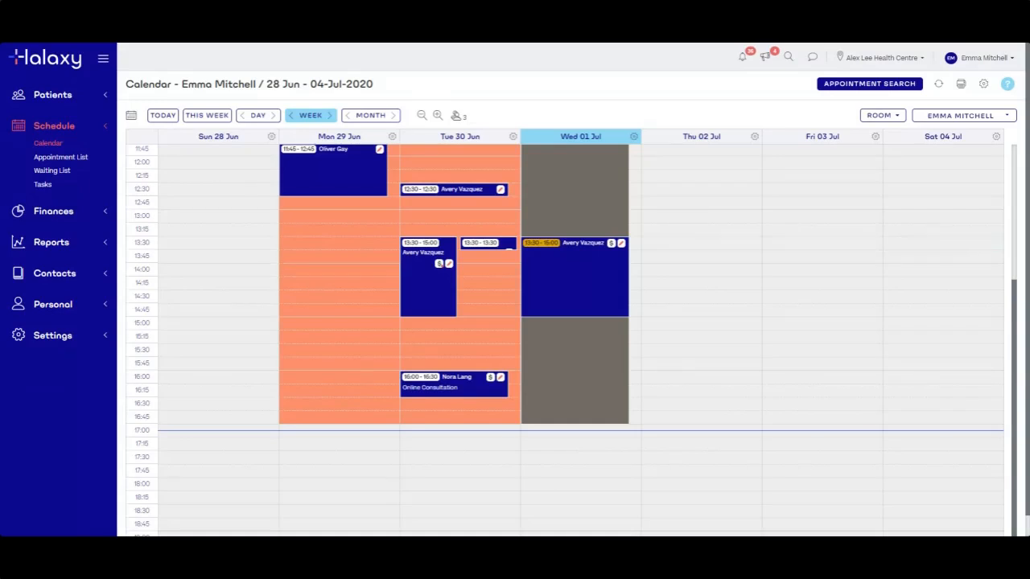
scroll(1015, 309, up, 1)
drag(1015, 310, 1015, 264)
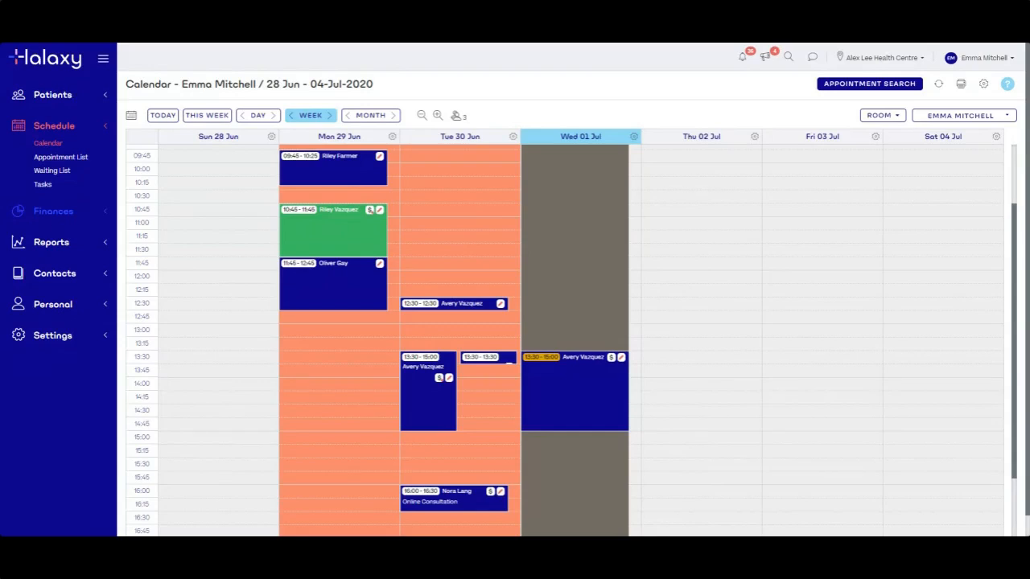
click(53, 211)
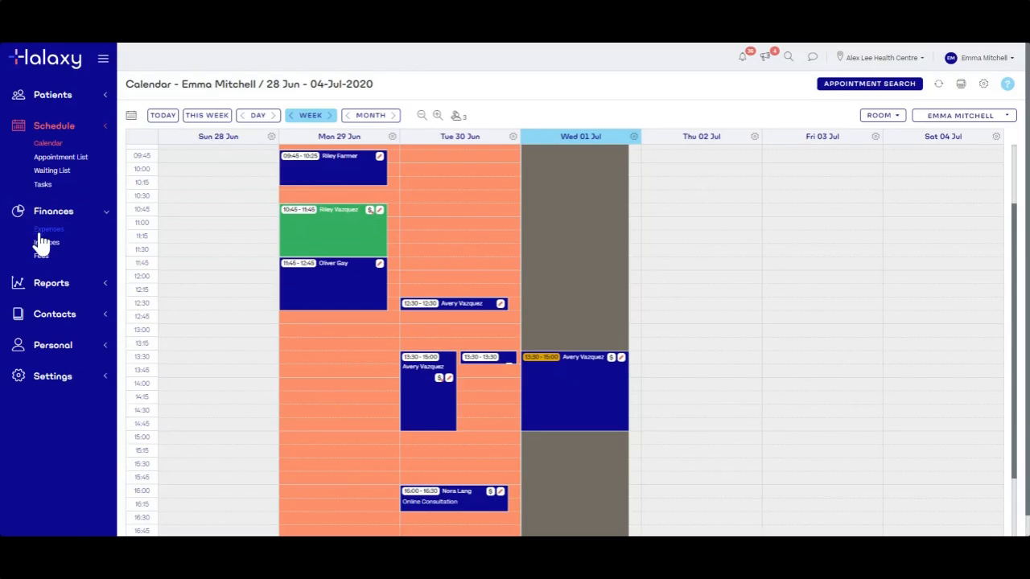
click(61, 288)
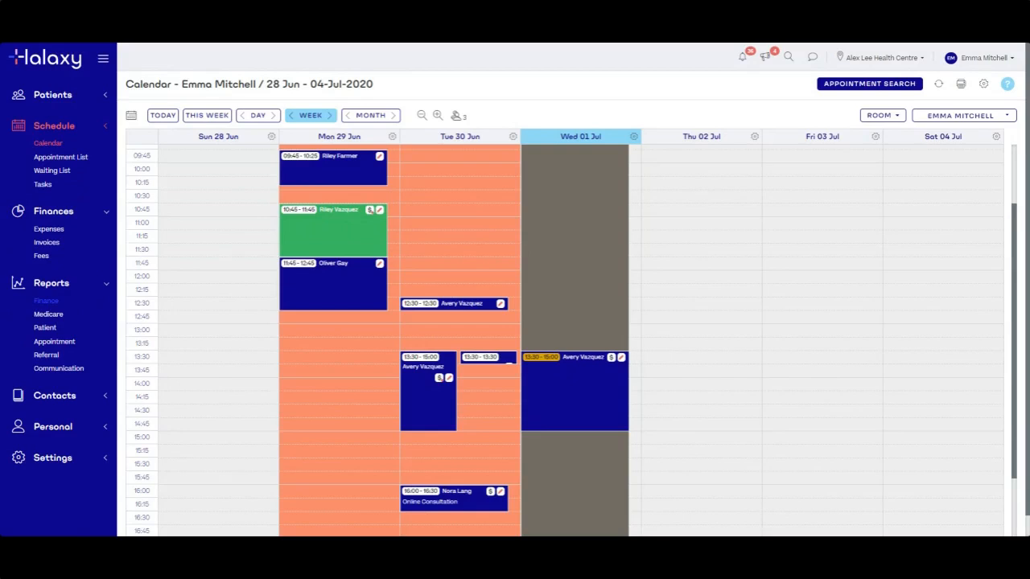
Open the empty Reports > Finance list and begin a new finance report
click(44, 302)
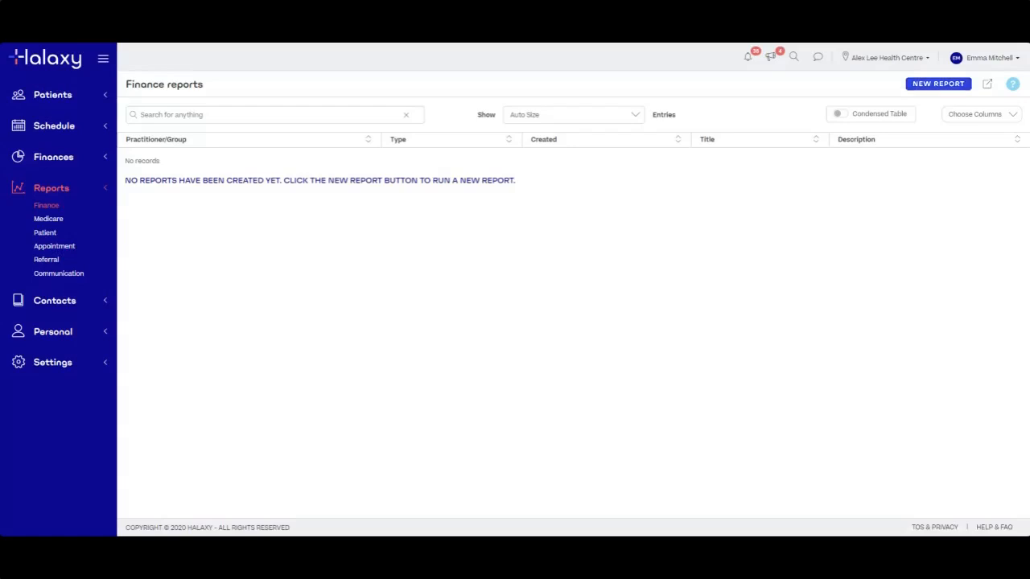
click(938, 84)
Open a new Finance Report form, set to Auto Payments, and highlight the Report Type label
click(938, 85)
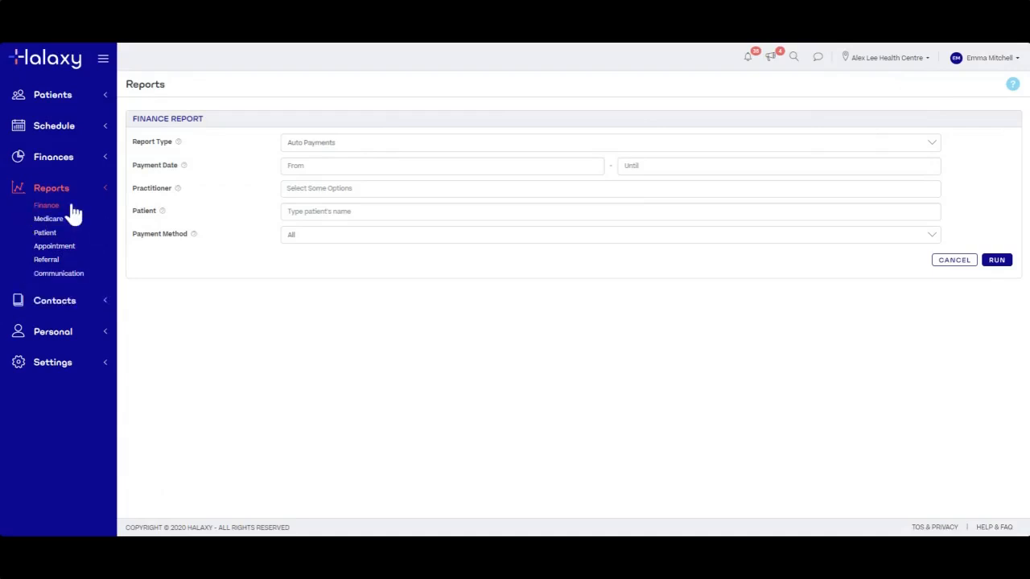
drag(129, 140, 179, 142)
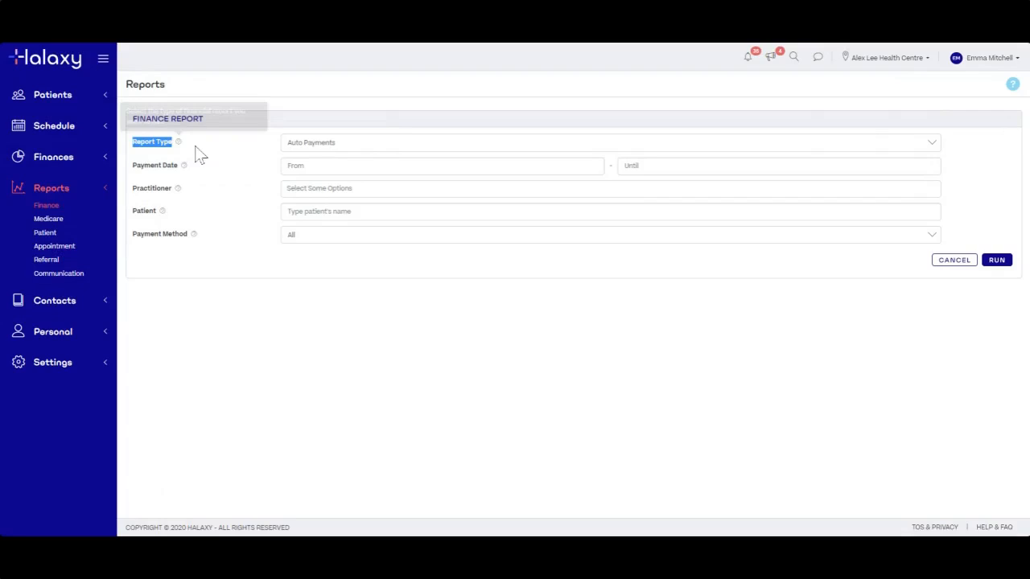
click(200, 155)
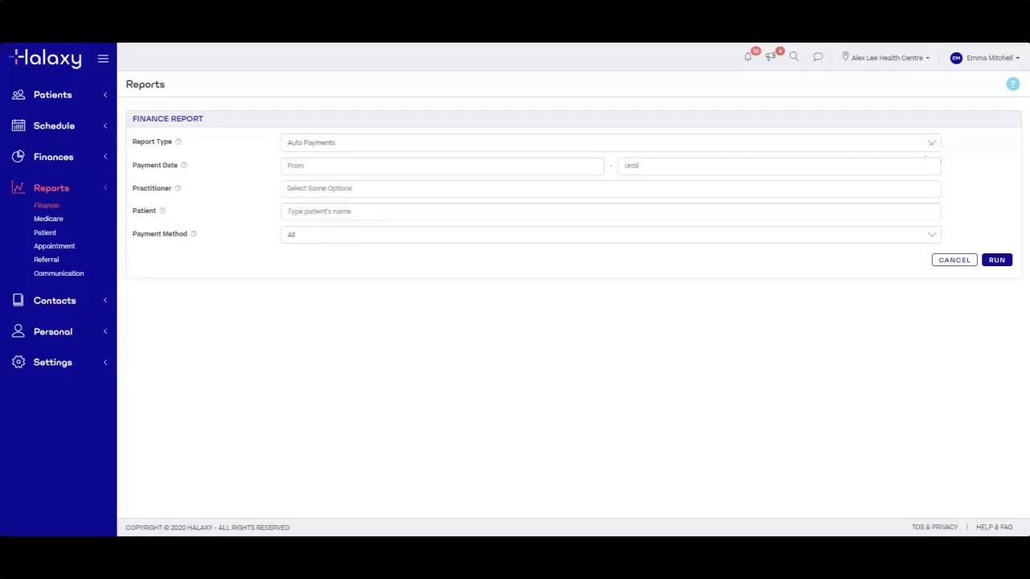
click(933, 150)
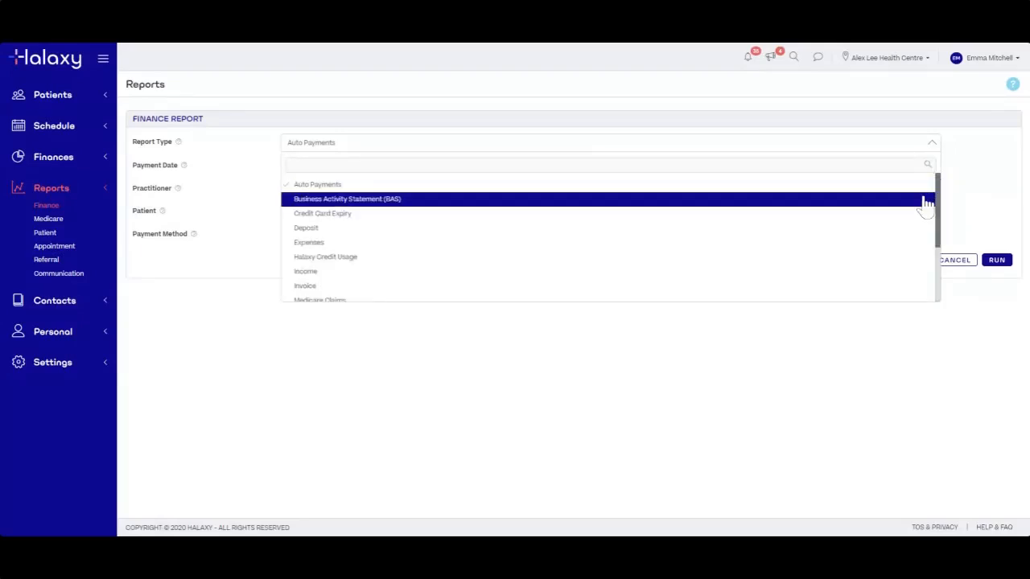
mouse_move(941, 232)
mouse_down()
mouse_move(938, 278)
mouse_move(936, 230)
mouse_move(924, 276)
mouse_move(933, 295)
mouse_move(940, 242)
mouse_up()
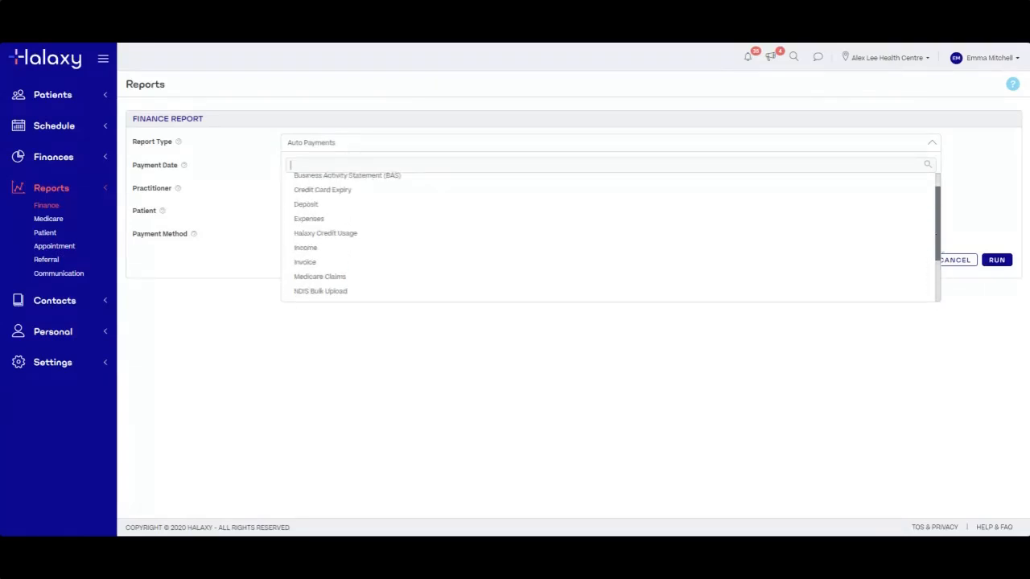
mouse_move(937, 262)
mouse_down()
mouse_move(943, 290)
mouse_move(941, 249)
mouse_up()
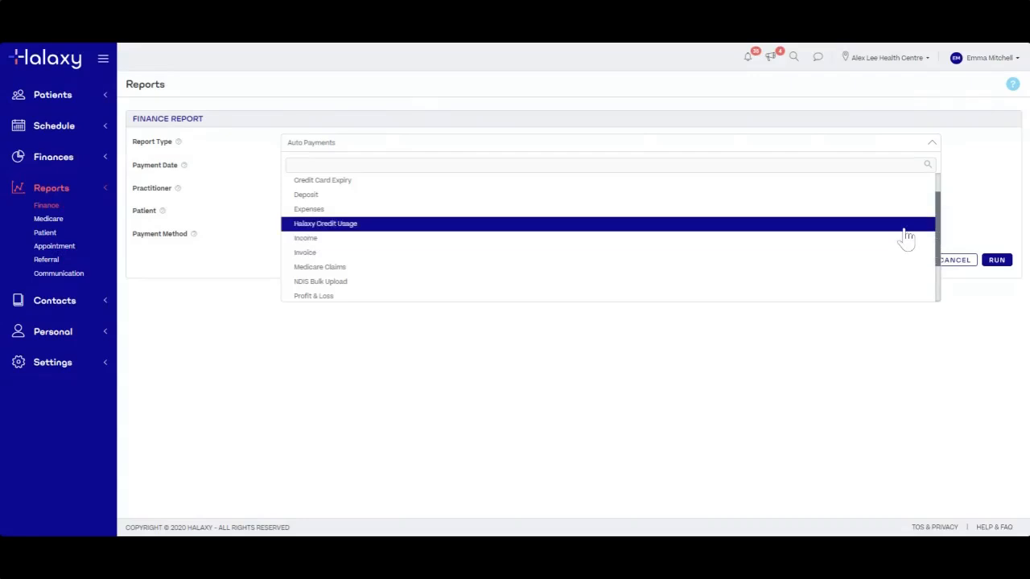
click(249, 201)
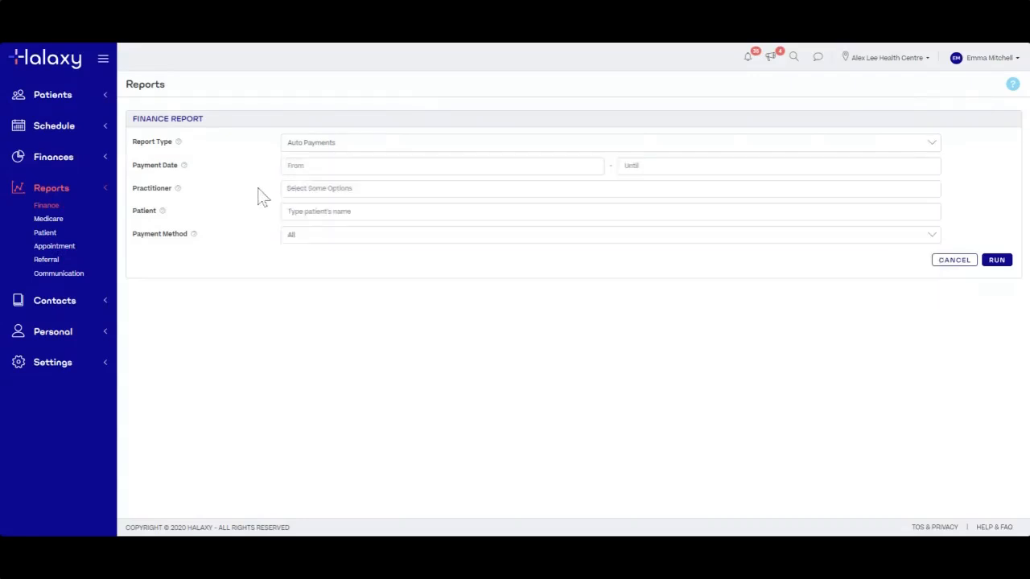
click(312, 147)
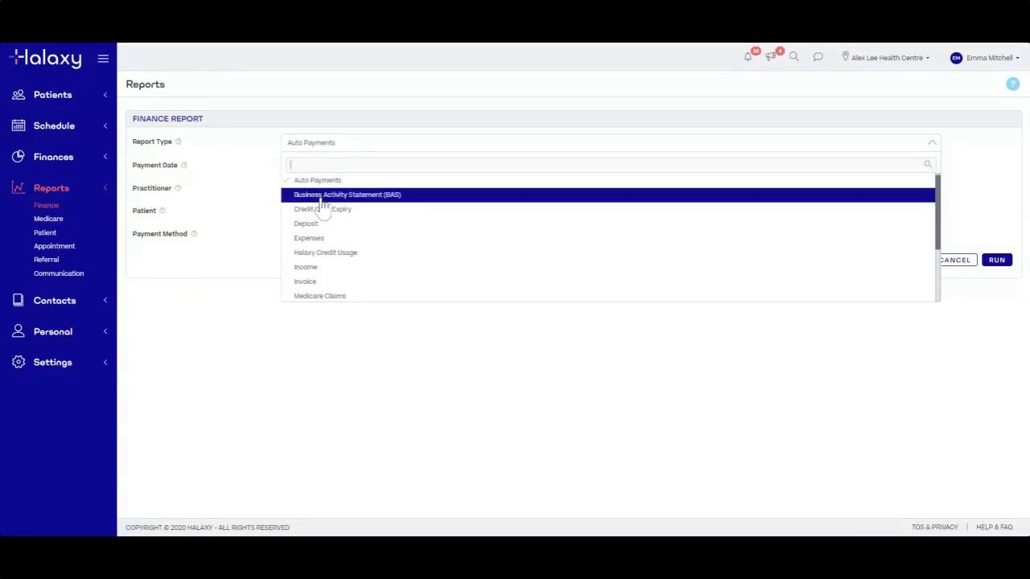
Scroll the Report Type list down to Income and choose Income
scroll(938, 221, down, 1)
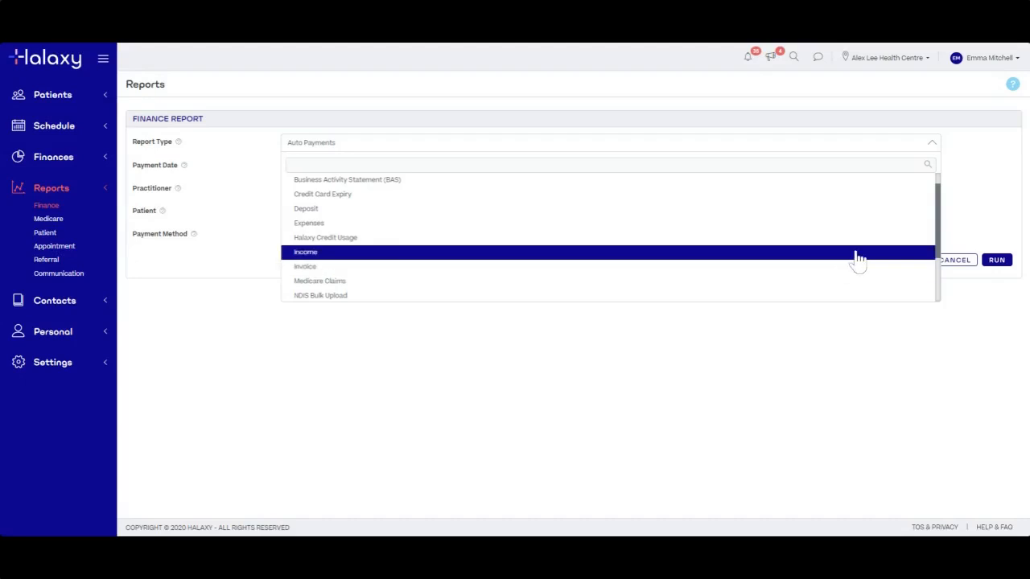
drag(937, 213, 913, 232)
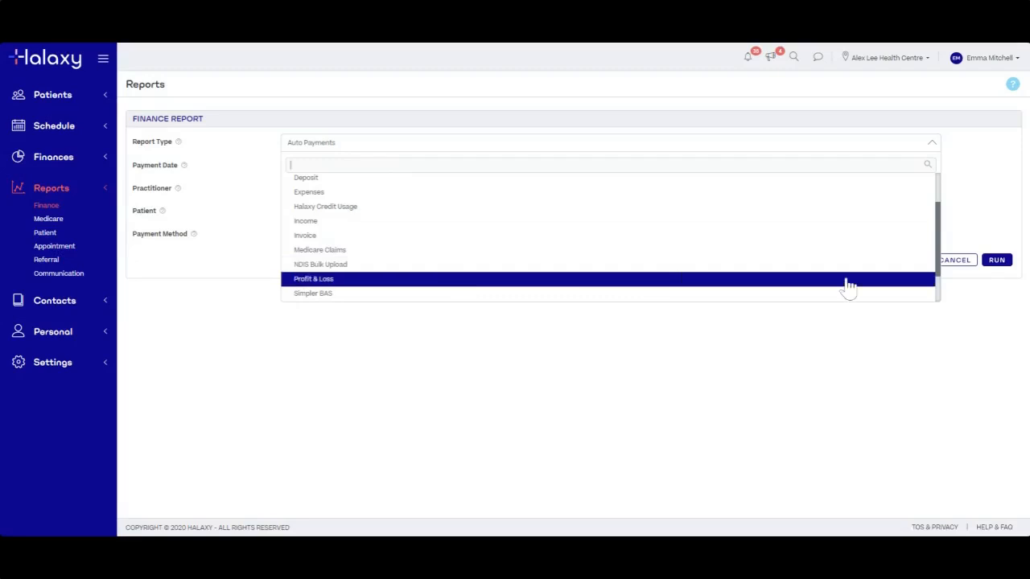
drag(943, 274, 942, 289)
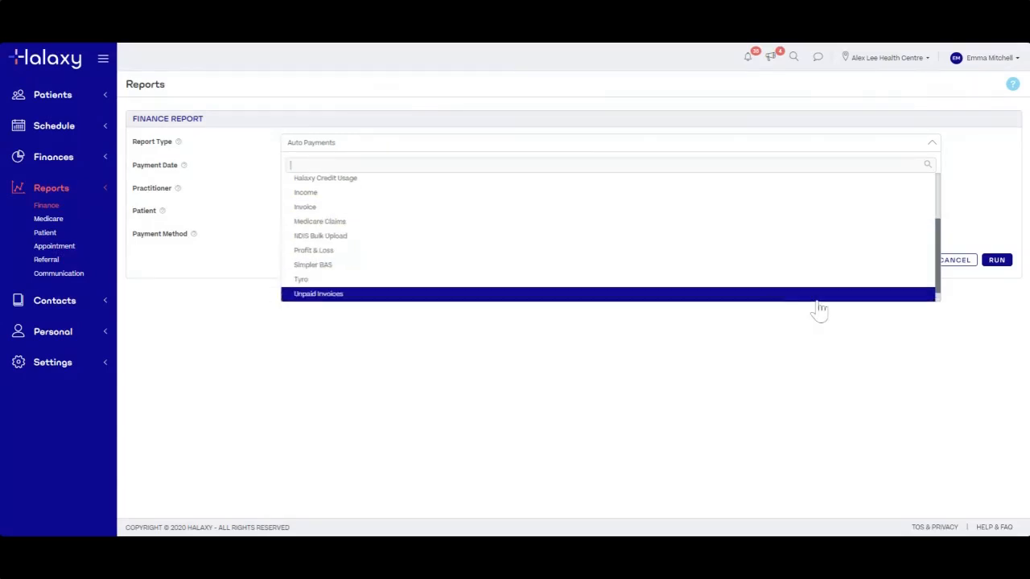
drag(936, 244, 936, 249)
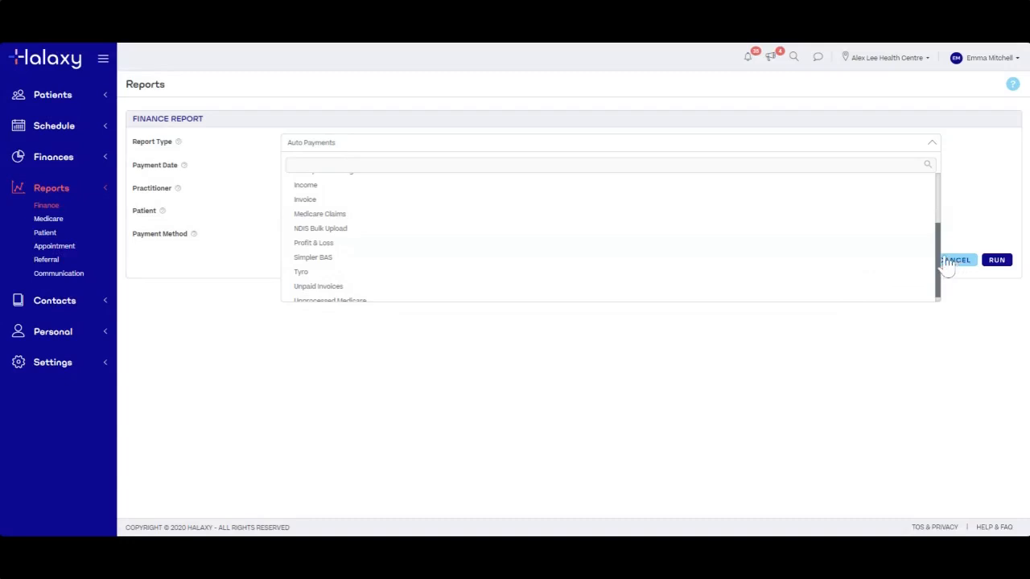
drag(939, 259, 936, 208)
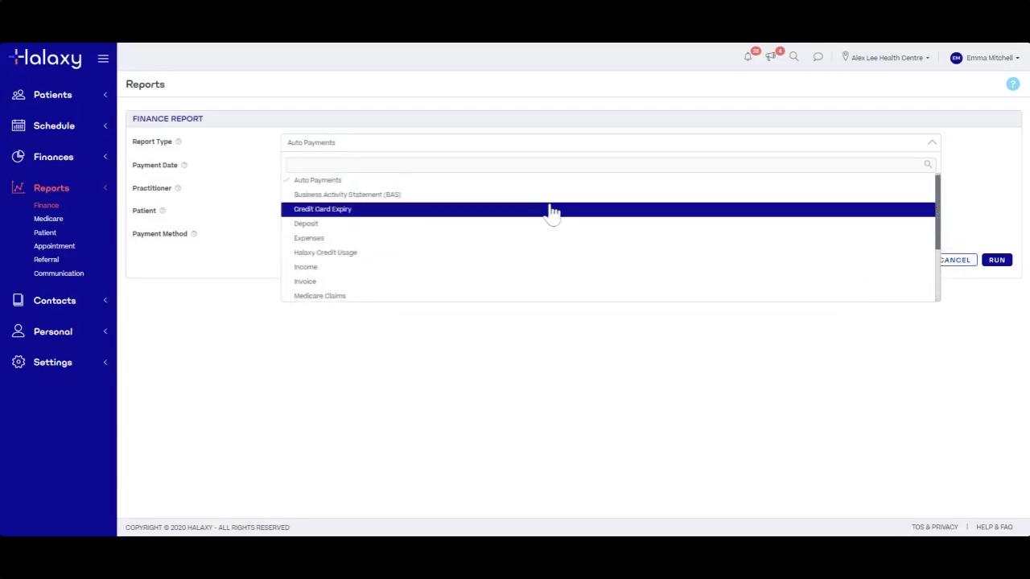
drag(944, 223, 945, 287)
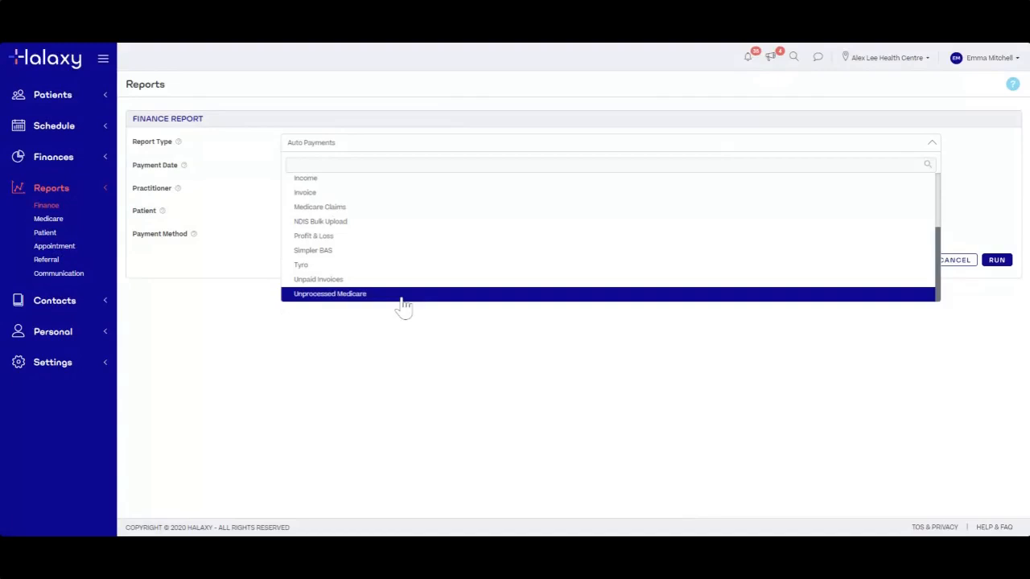
scroll(429, 292, up, 3)
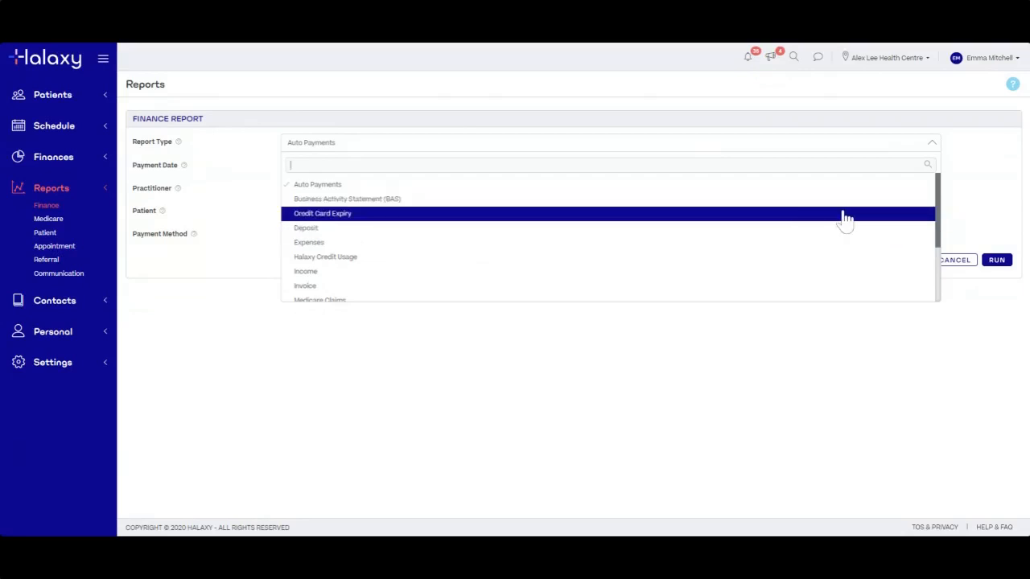
scroll(945, 228, down, 1)
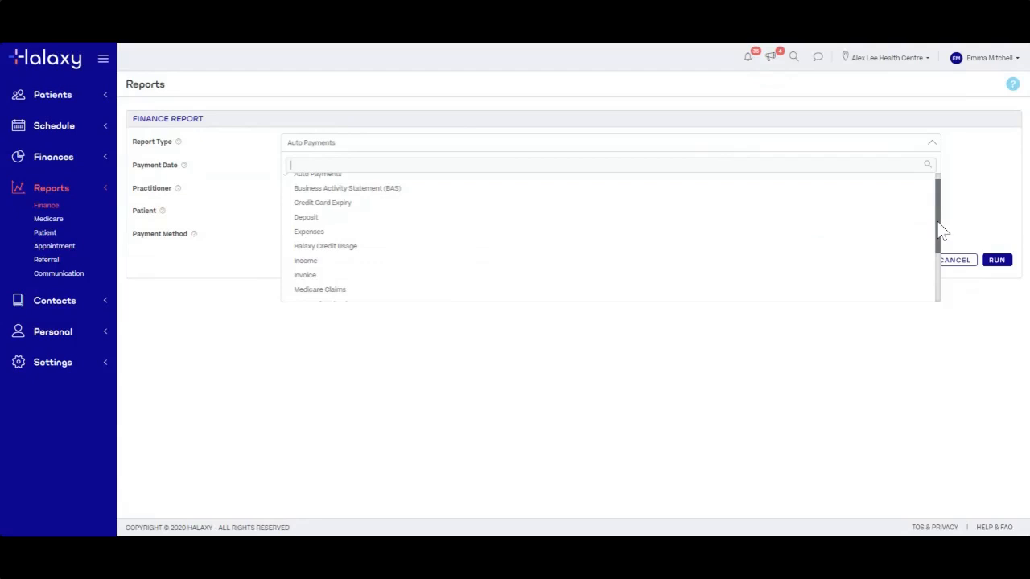
drag(945, 227, 939, 234)
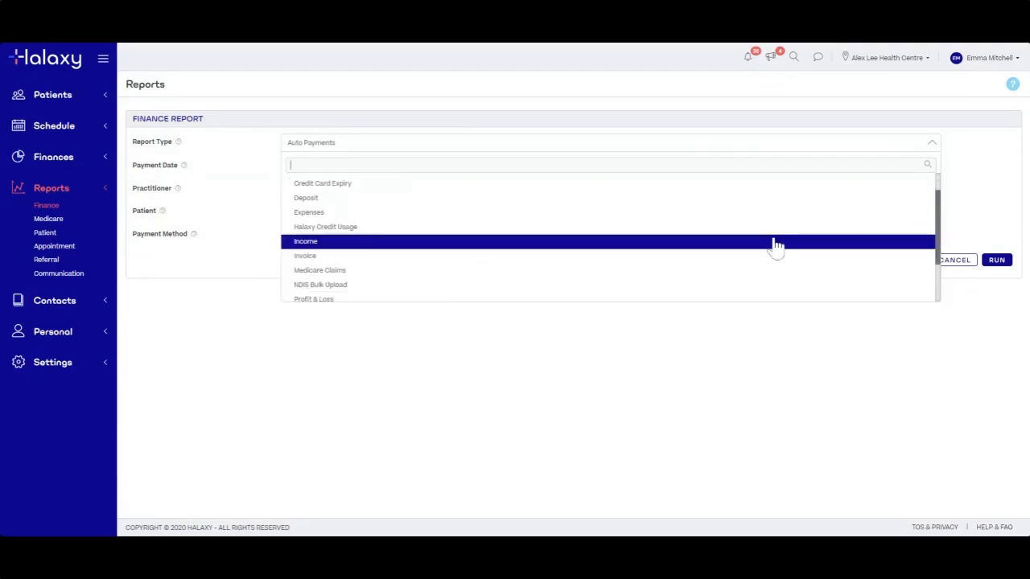
click(301, 245)
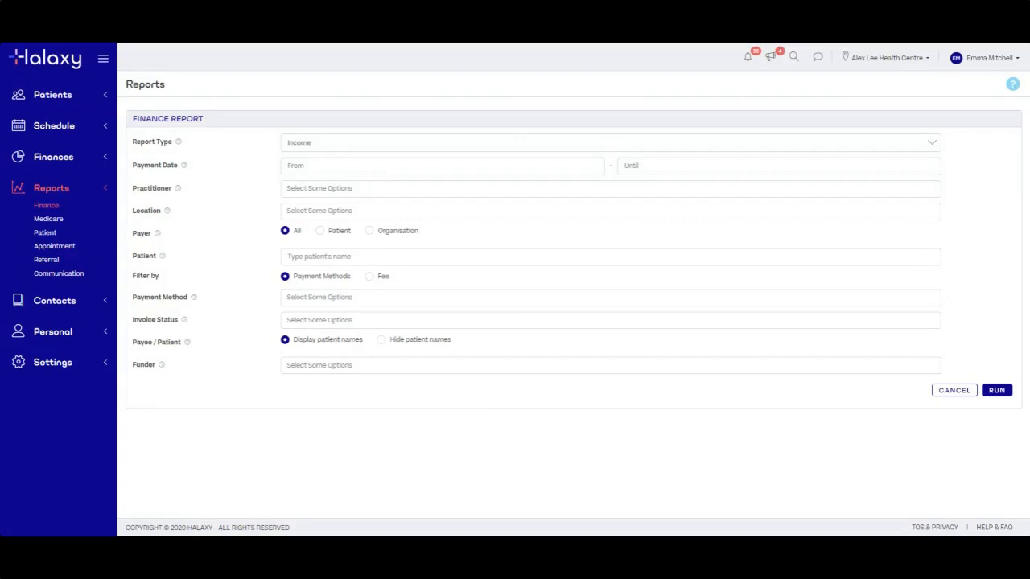
Try the Invoice and Expenses report types, then settle on Income
click(300, 147)
click(330, 256)
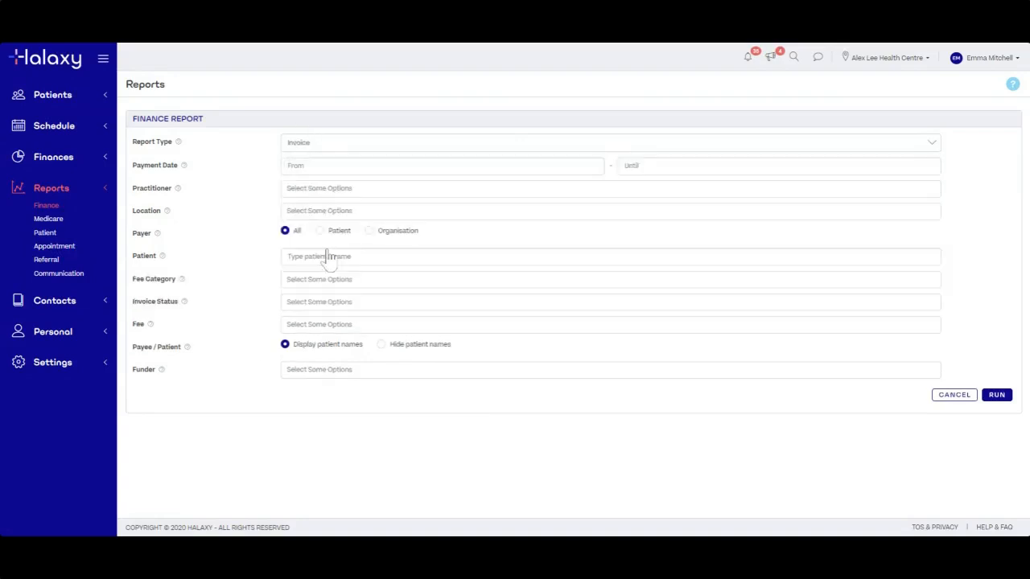
click(317, 145)
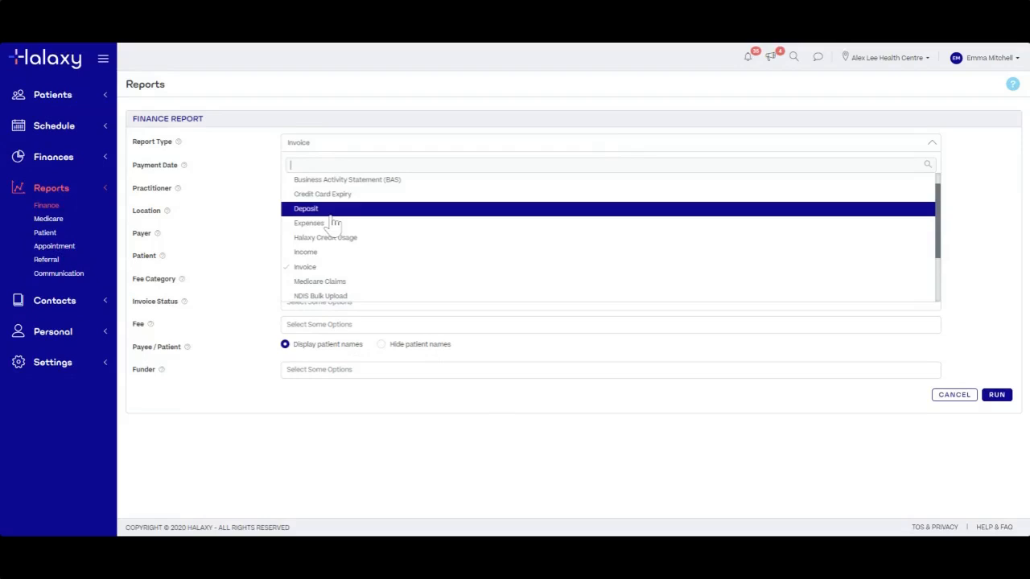
click(332, 224)
click(320, 146)
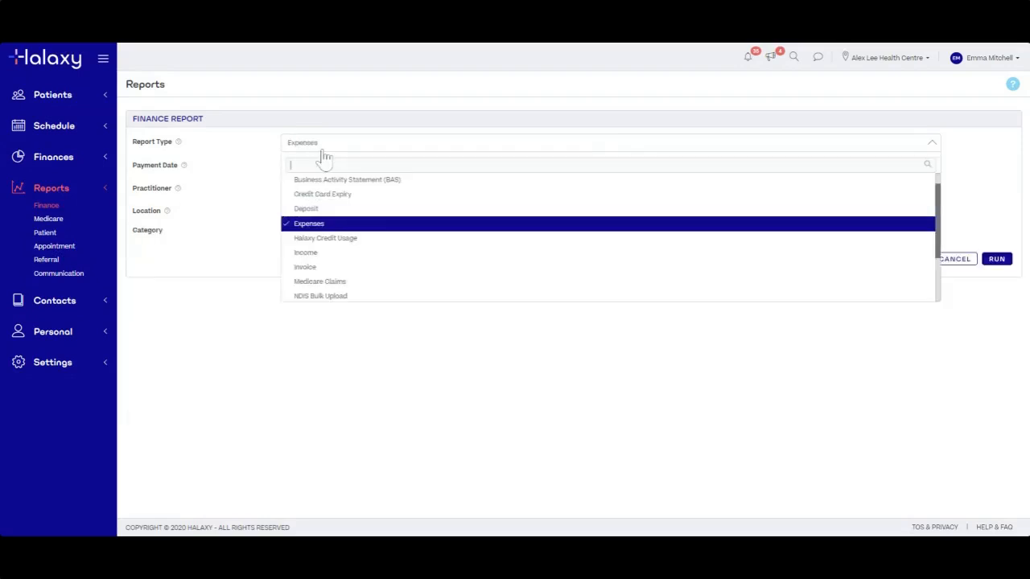
click(337, 256)
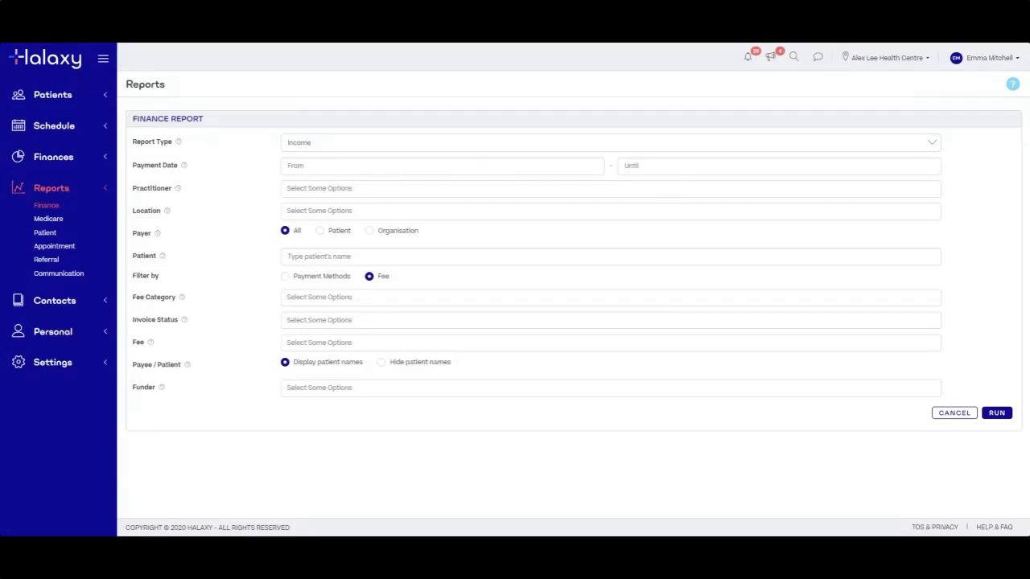
Pick 1 July 2019 as the Payment Date From and 30 June 2020 as Until
click(293, 169)
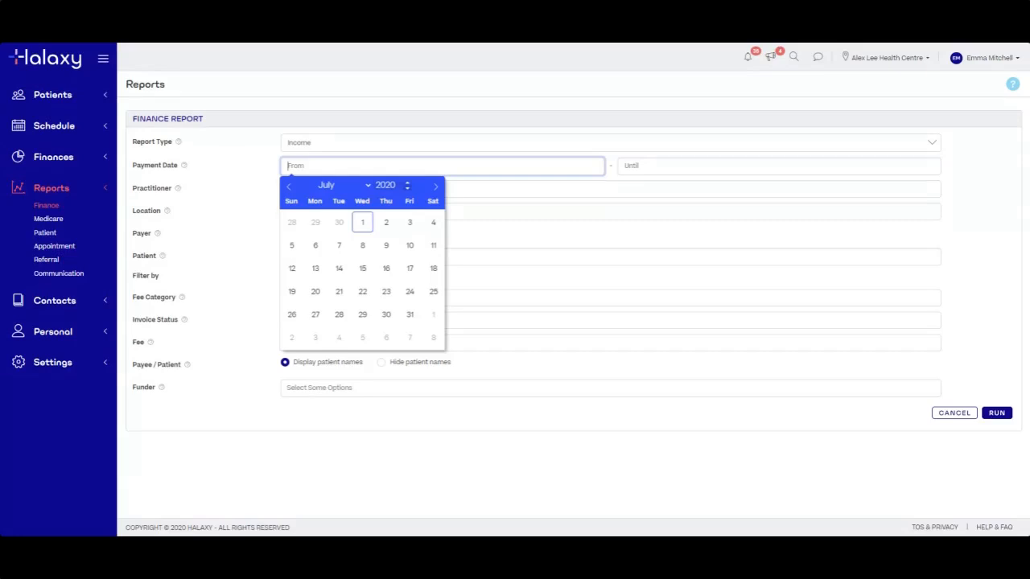
click(387, 186)
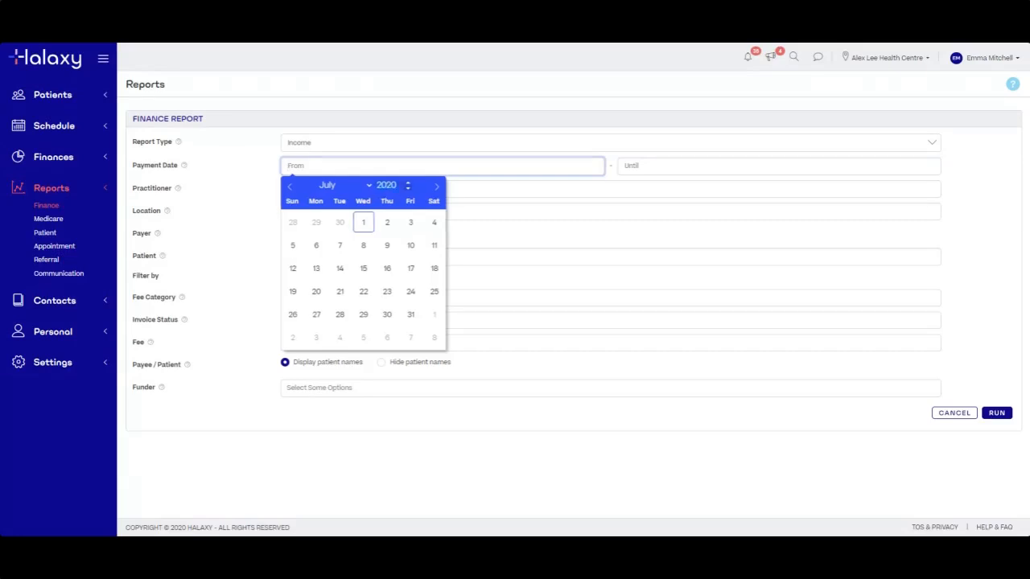
click(408, 189)
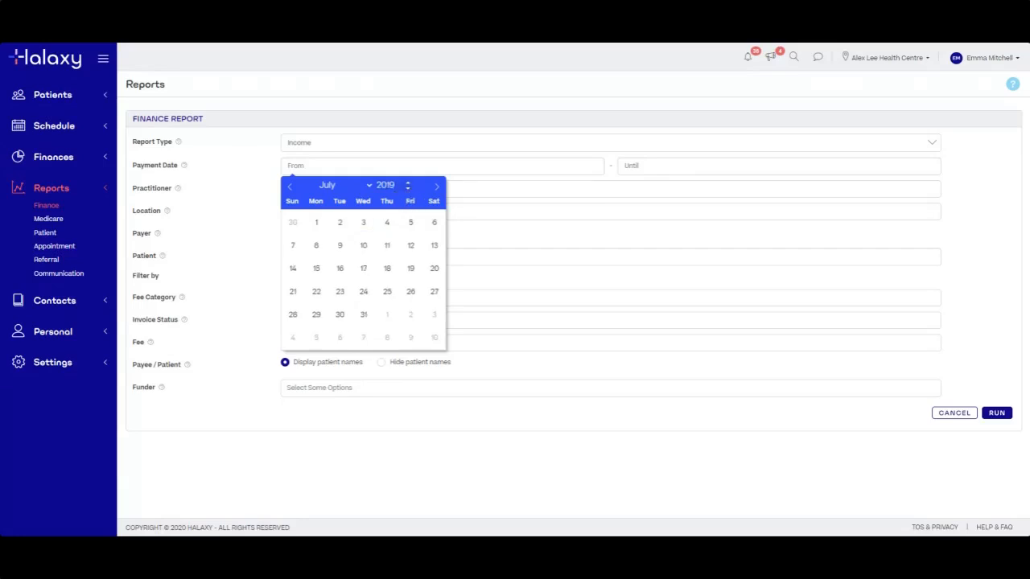
click(316, 222)
click(273, 178)
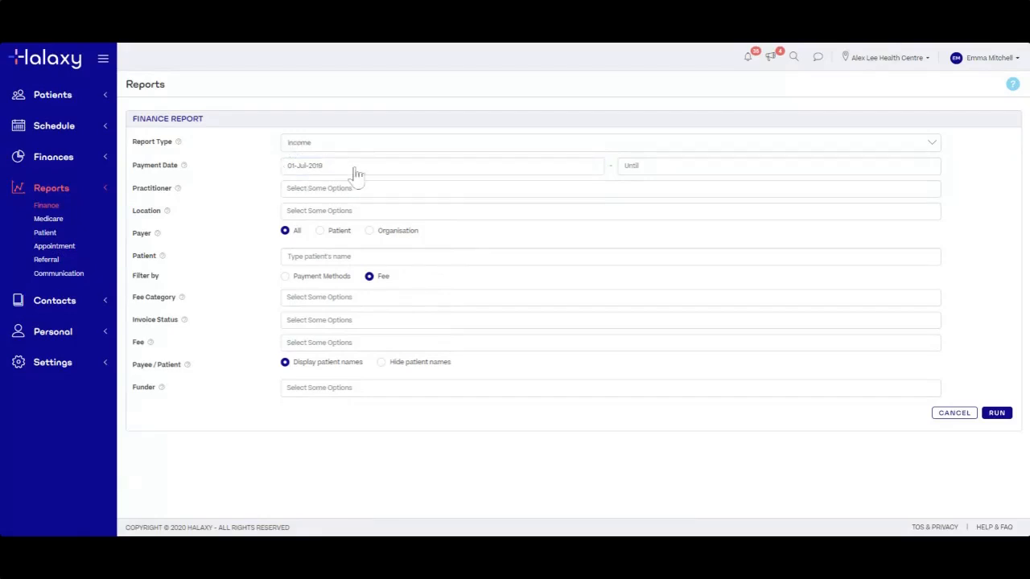
click(642, 172)
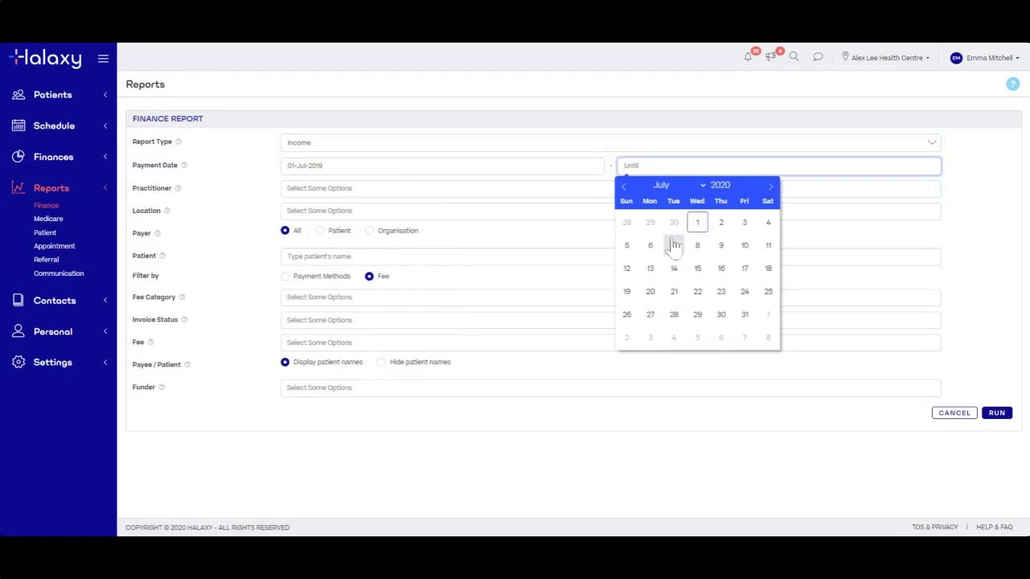
click(625, 192)
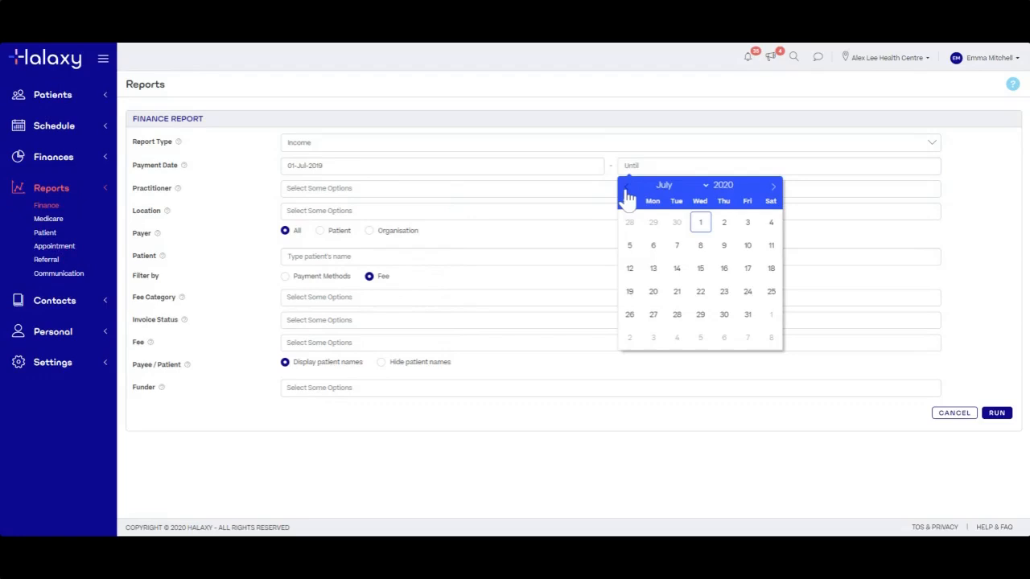
click(628, 190)
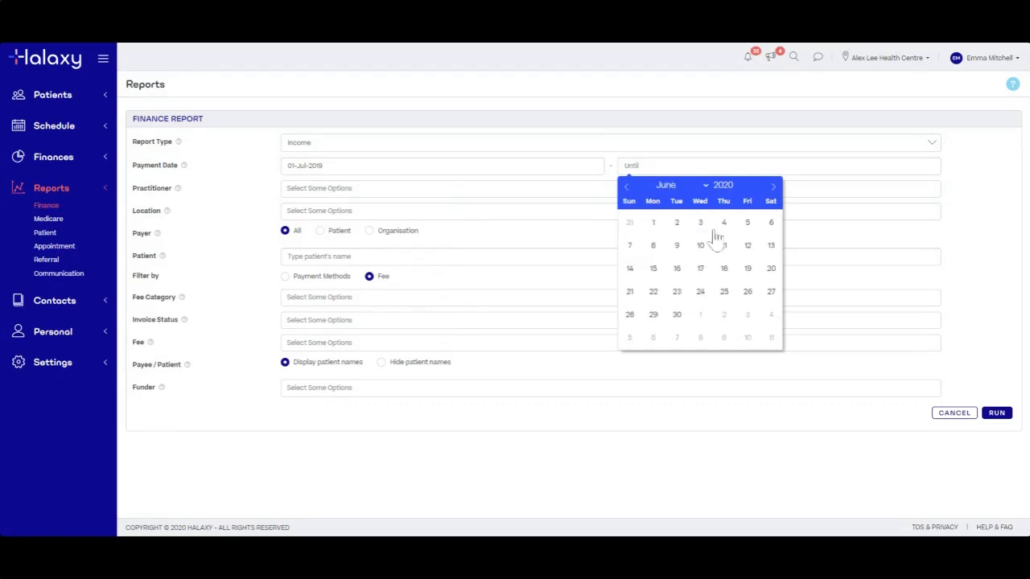
click(677, 315)
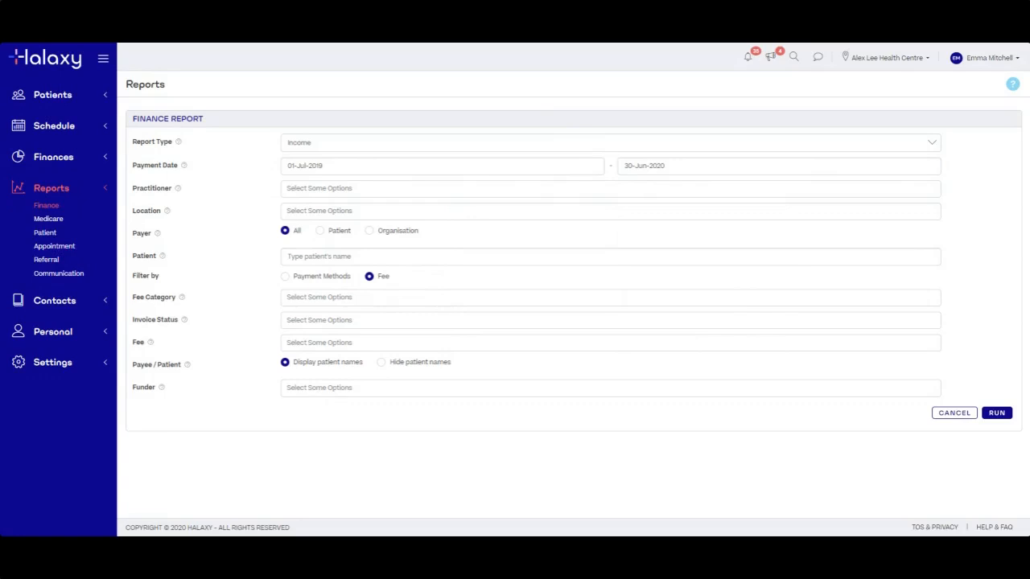
click(322, 189)
scroll(328, 281, down, 2)
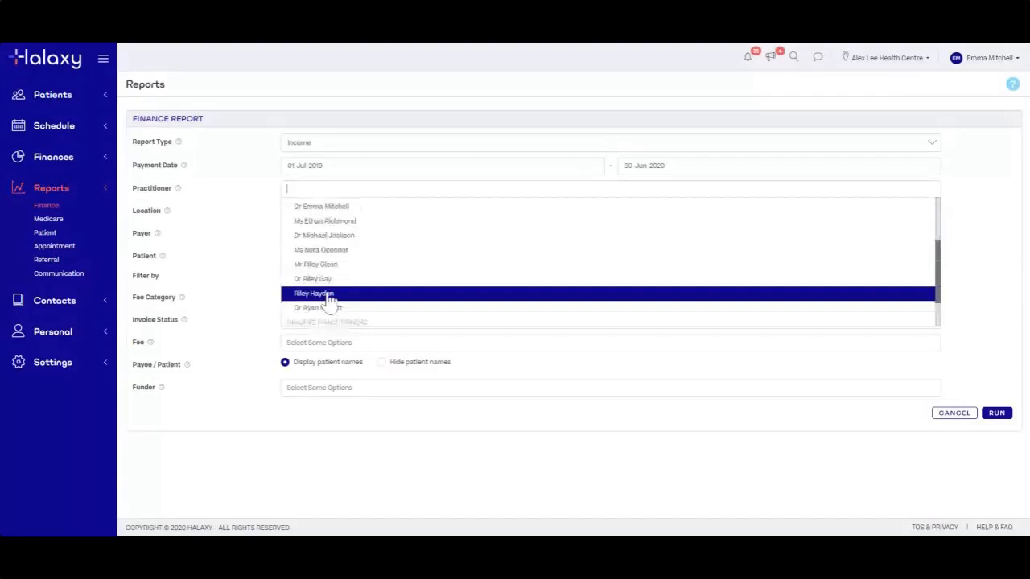
click(329, 265)
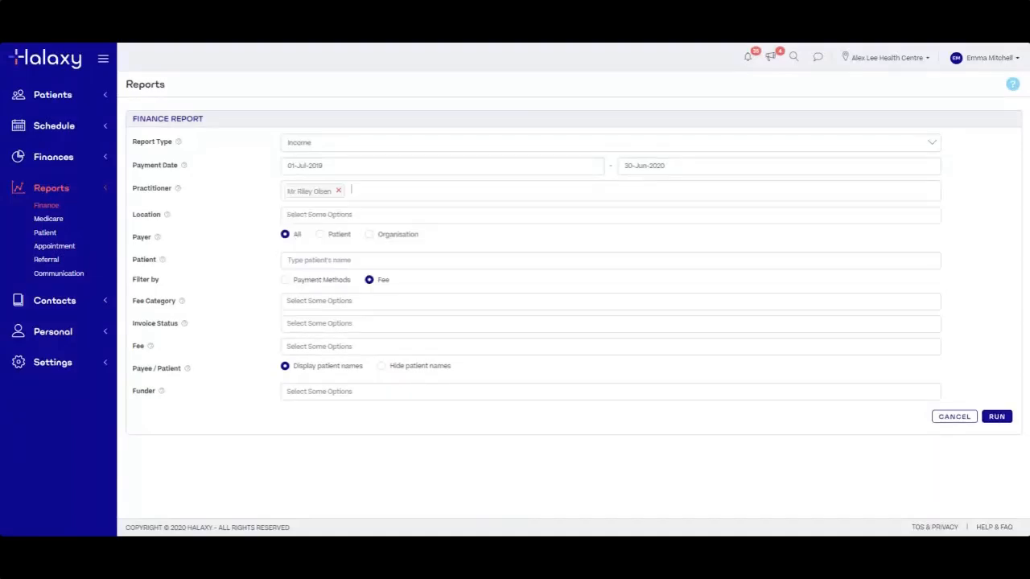
click(410, 190)
click(388, 253)
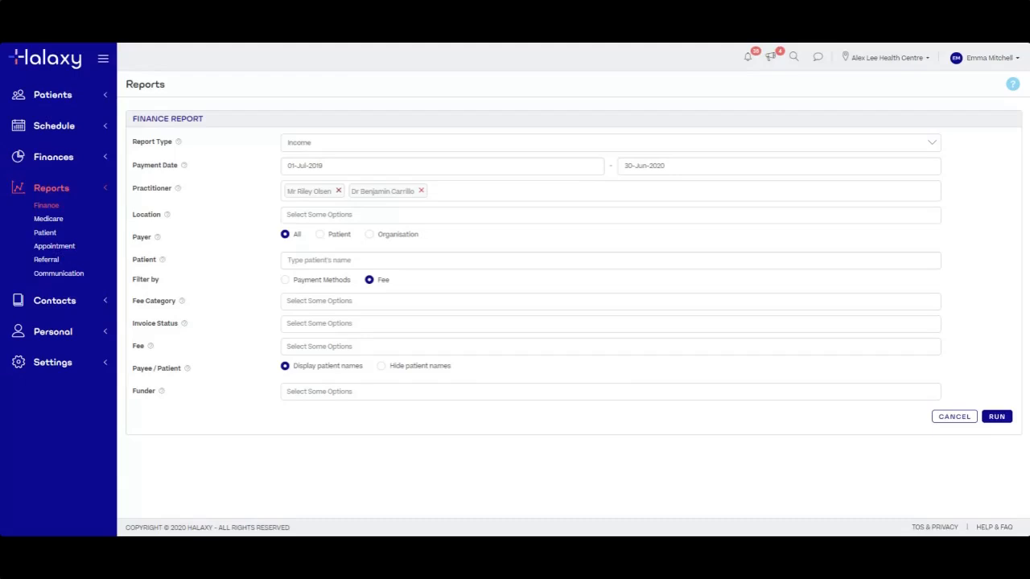
click(337, 191)
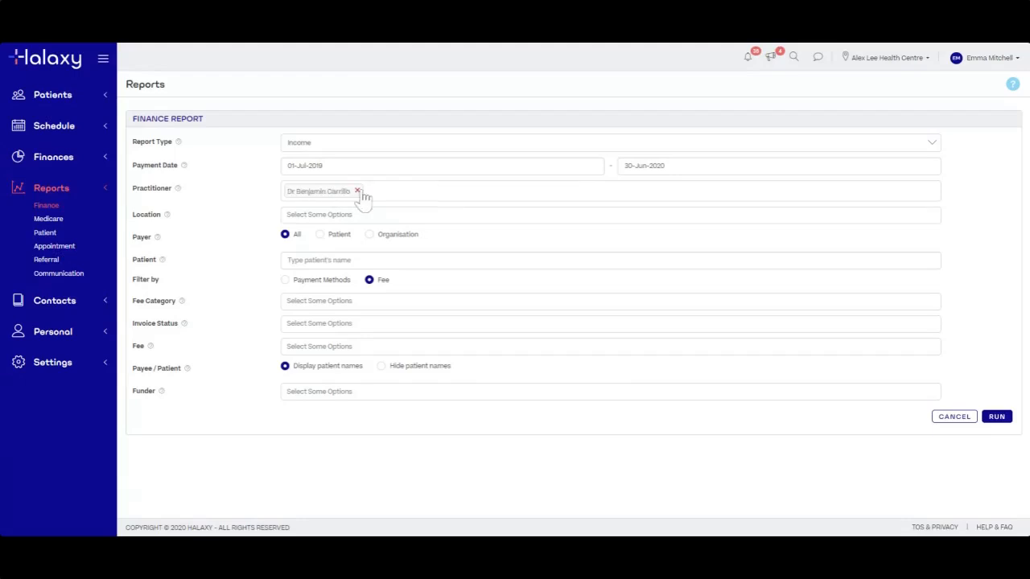
click(357, 192)
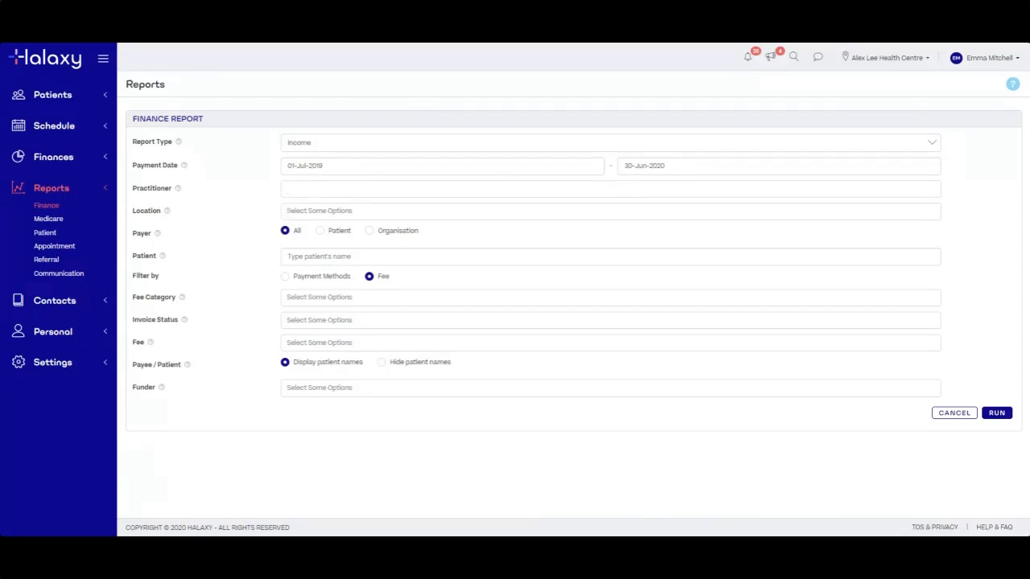
click(288, 211)
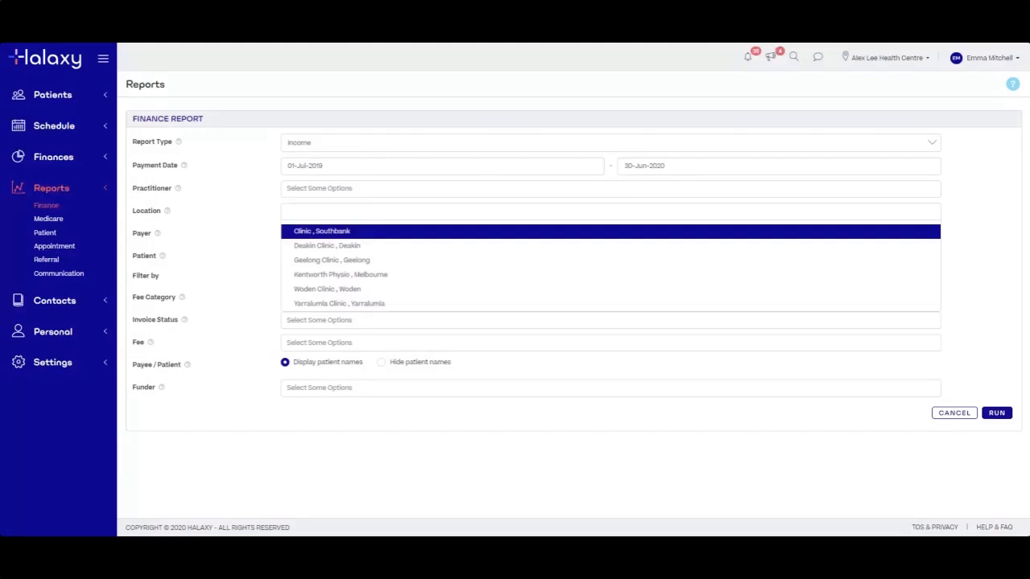
click(358, 246)
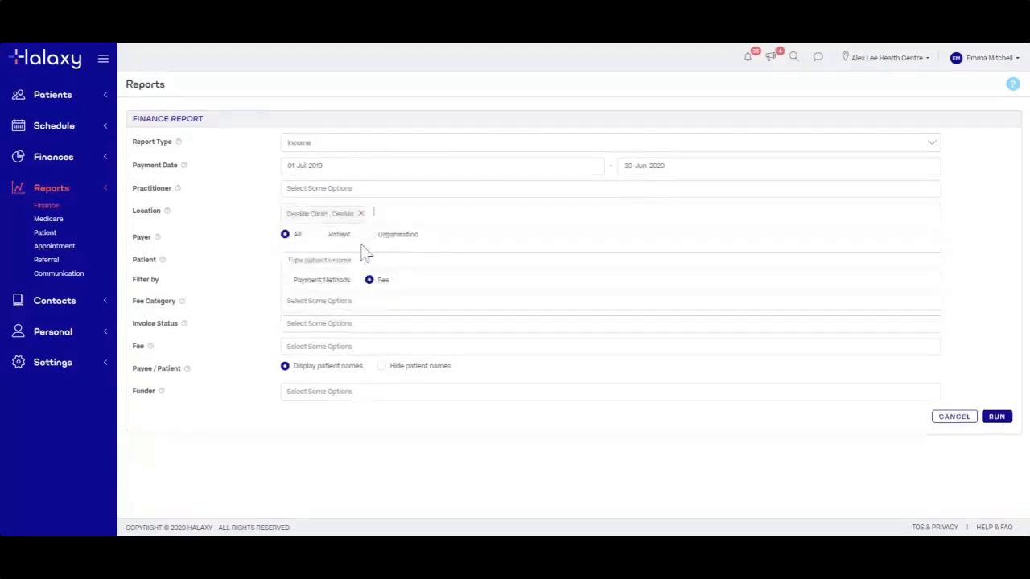
click(409, 281)
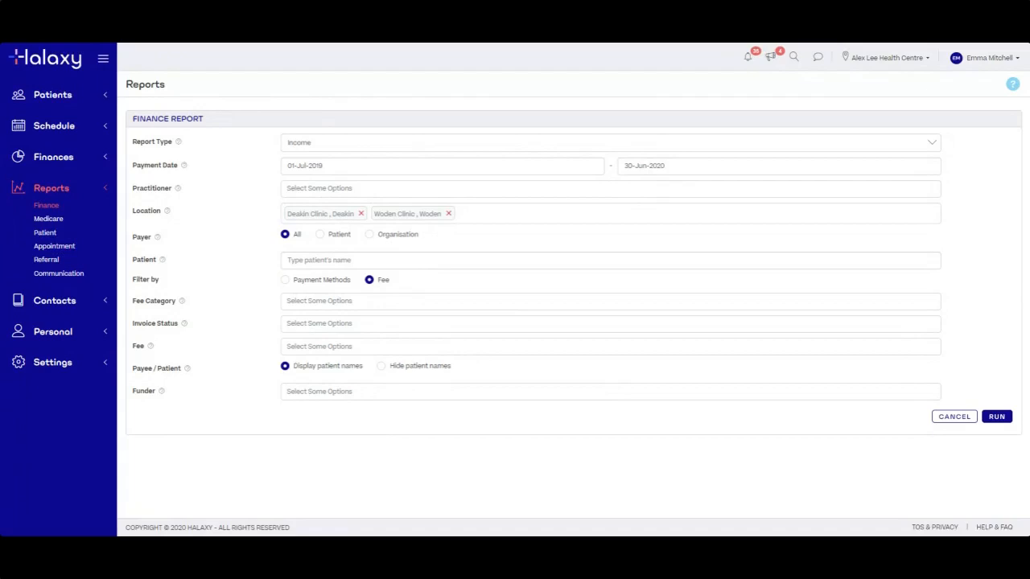
click(448, 213)
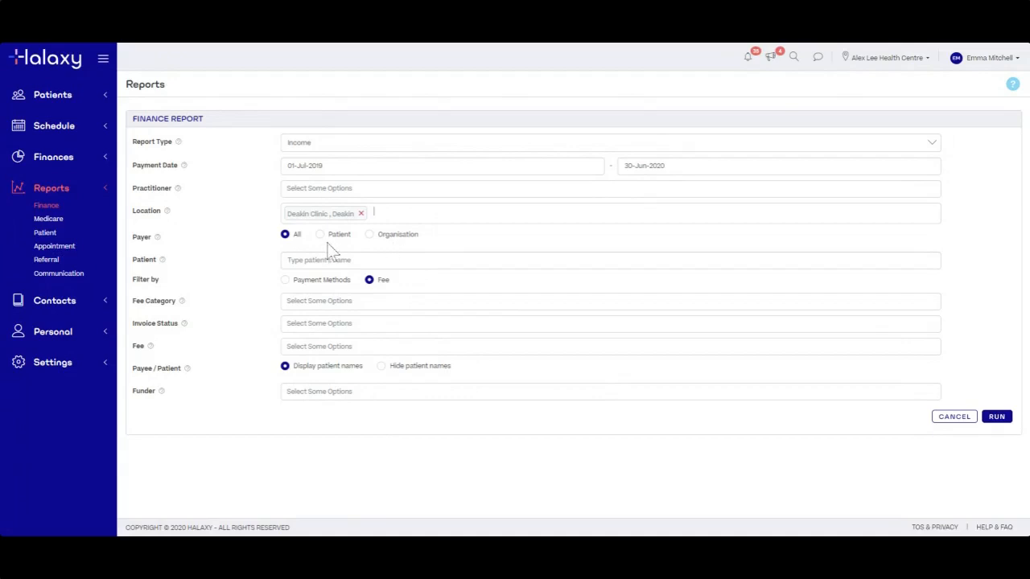
click(387, 214)
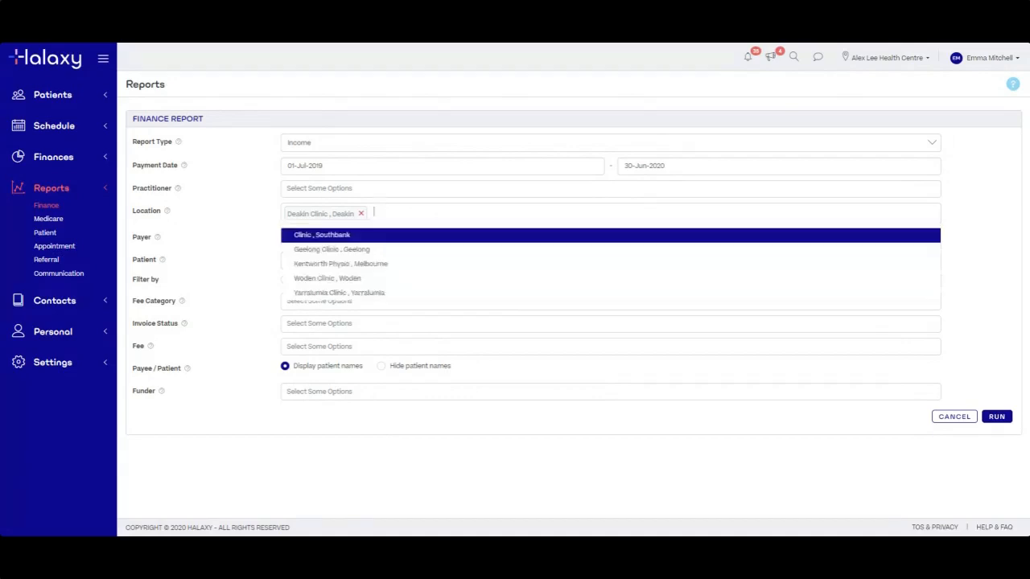
click(361, 215)
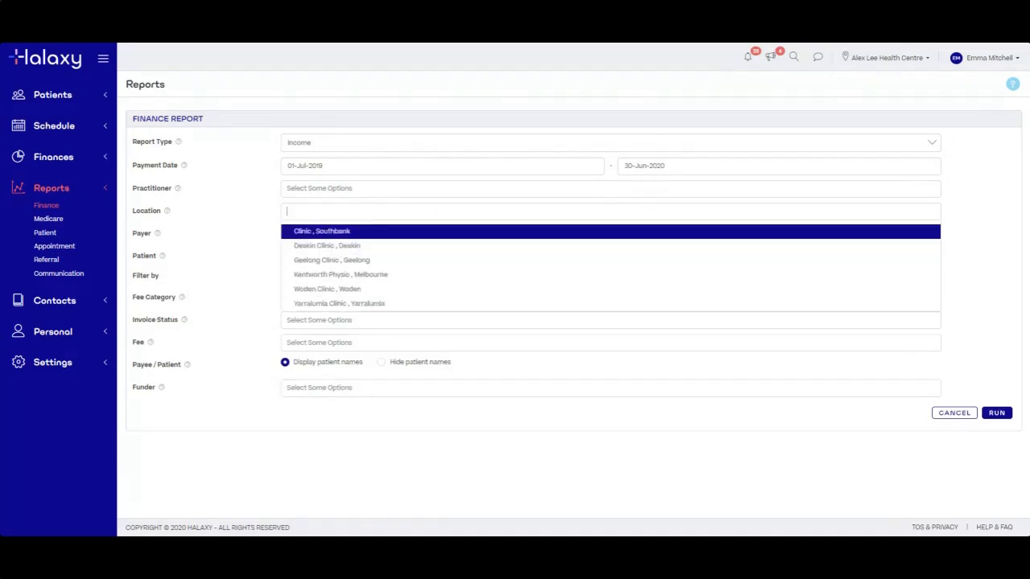
click(258, 227)
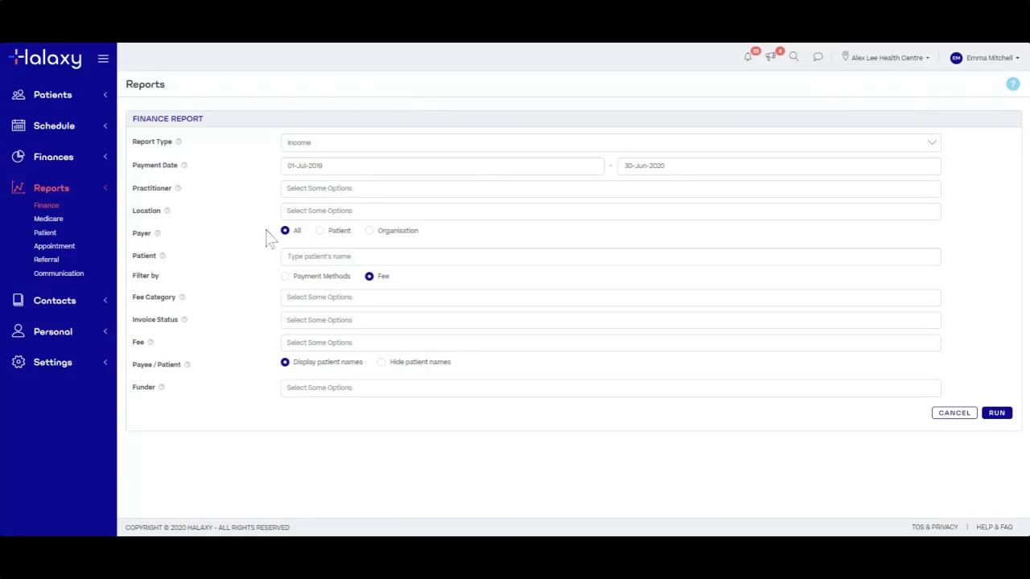
Set Payer to Patients, search 'sa' and pick a patient, then clear that patient
click(320, 232)
click(364, 257)
click(461, 243)
click(330, 256)
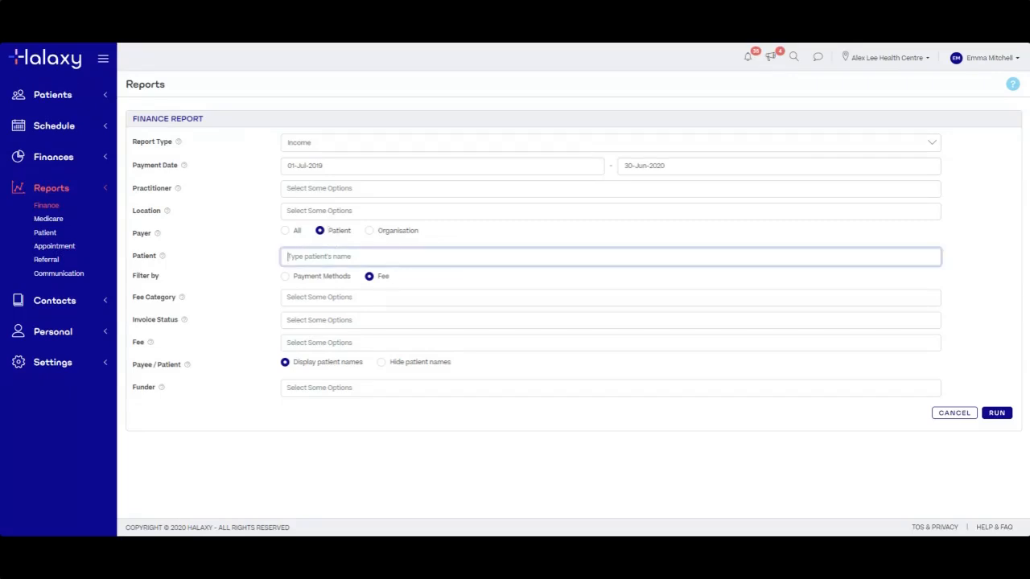
text(sa)
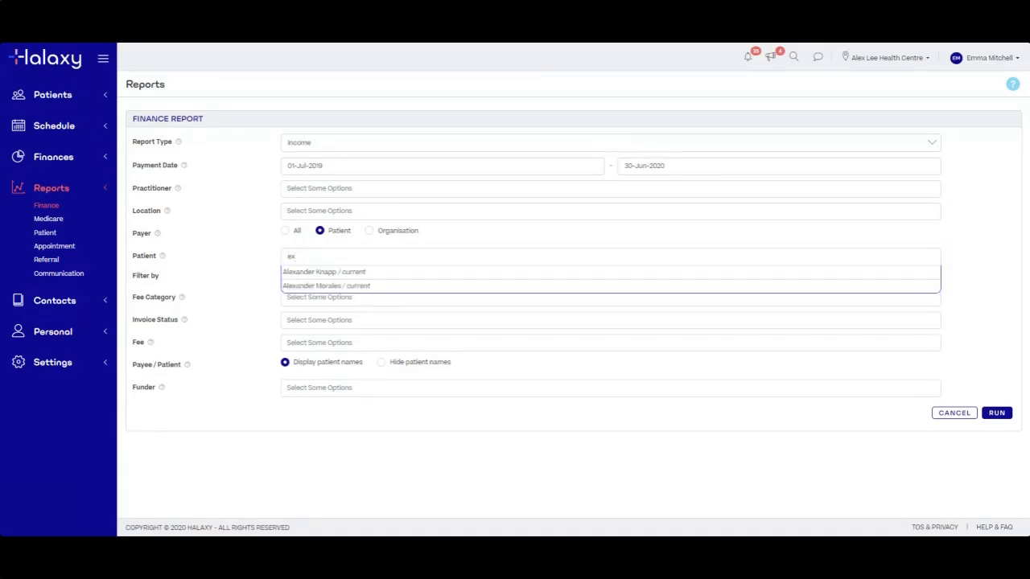
click(363, 273)
click(355, 259)
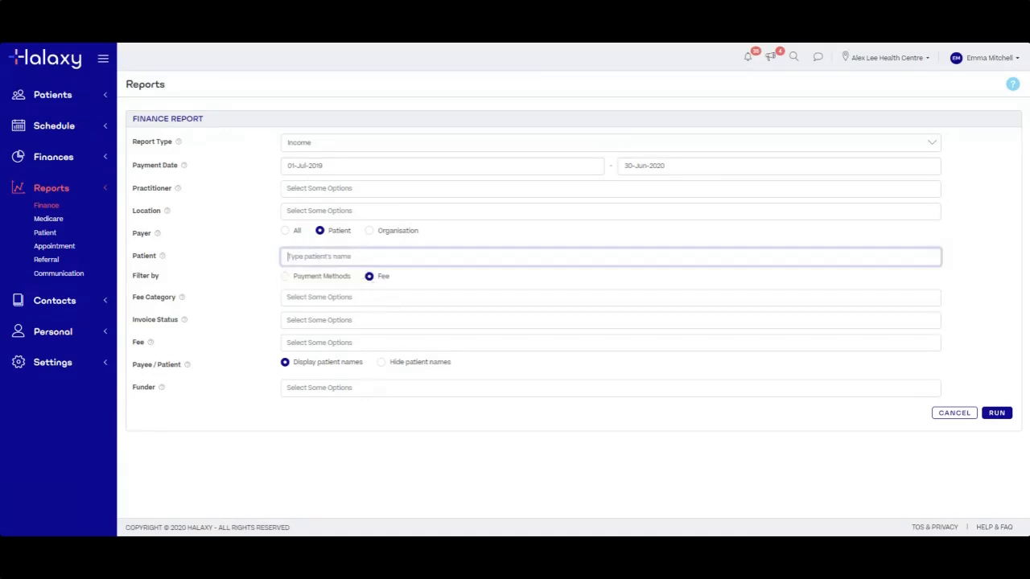
click(442, 234)
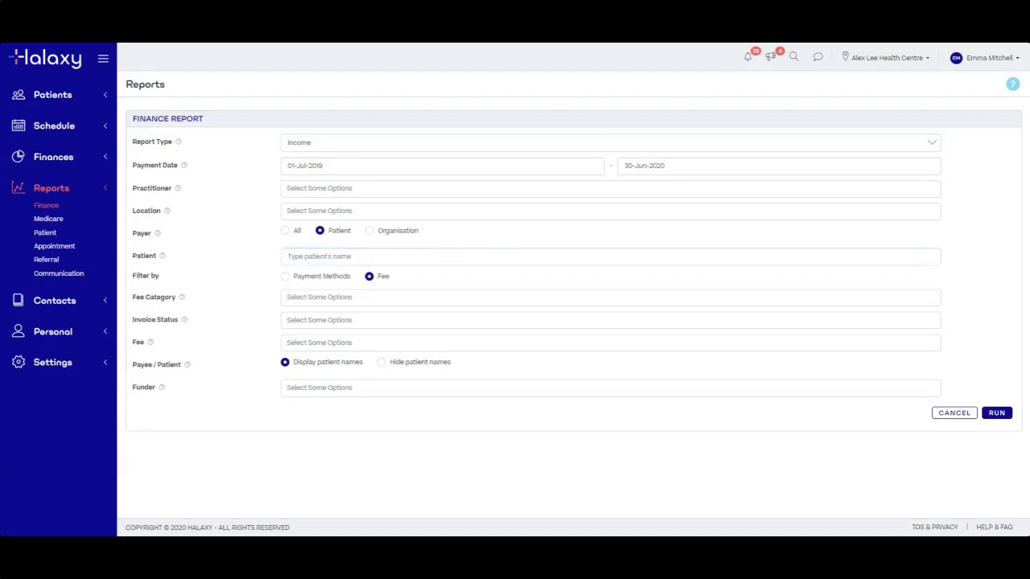
Try Payer set to Organisations, then return the Payer to All
click(369, 231)
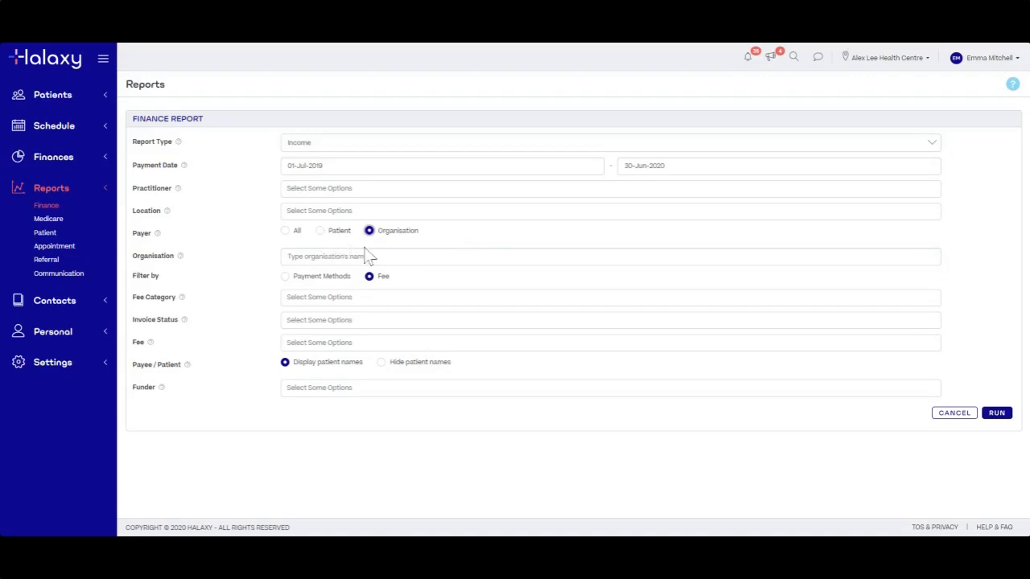
drag(137, 264, 255, 281)
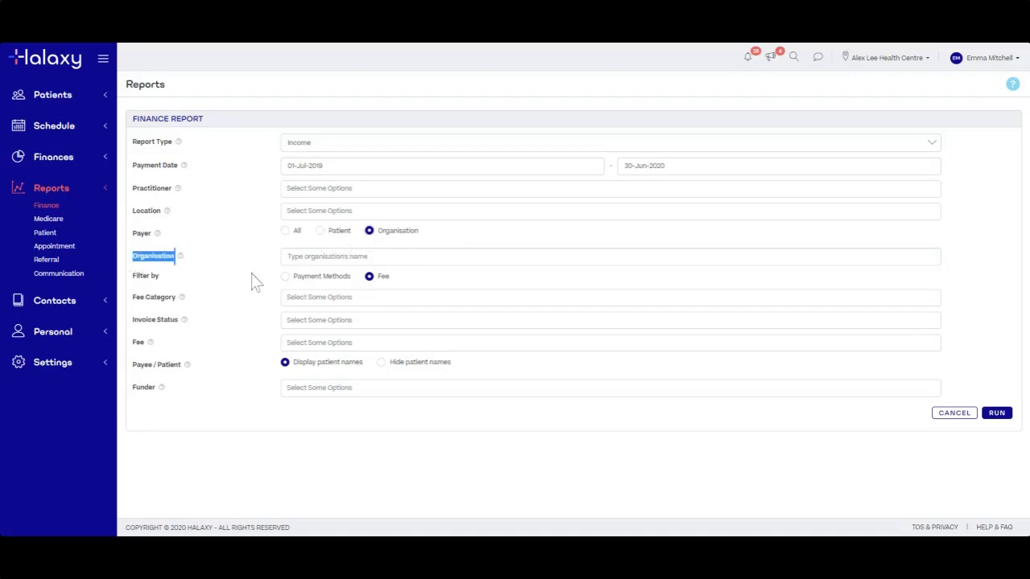
click(324, 235)
click(370, 231)
click(406, 257)
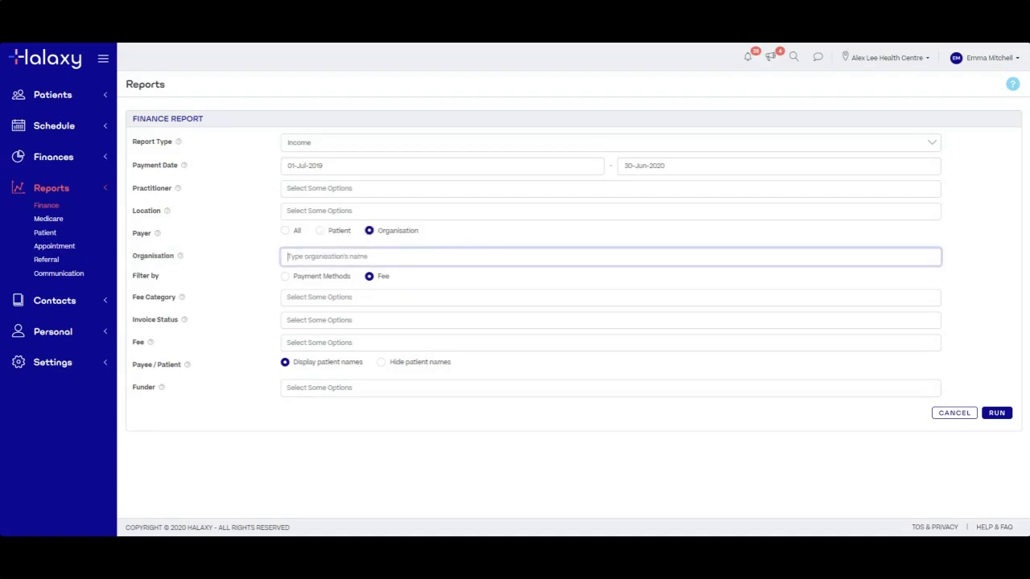
click(285, 232)
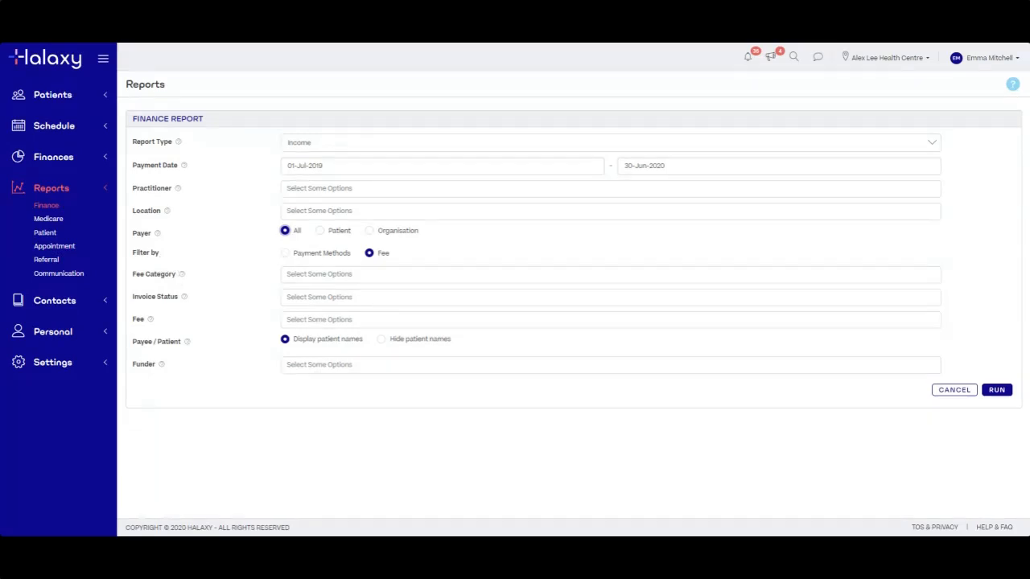
Toggle Filter by to Payment Methods and back to Fee, then add Comcare PHYST1 and DVA PH12 fees
click(285, 254)
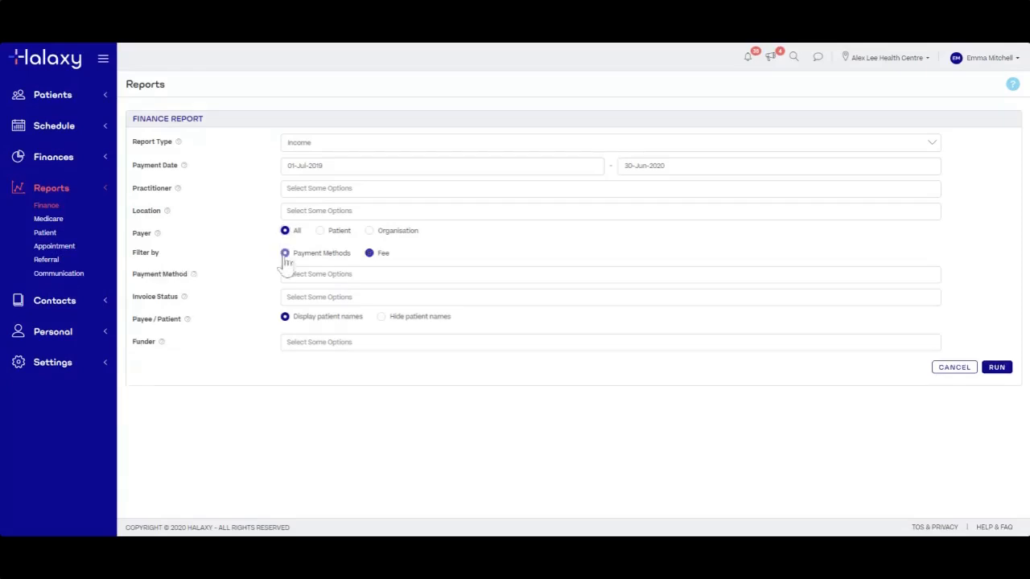
click(369, 254)
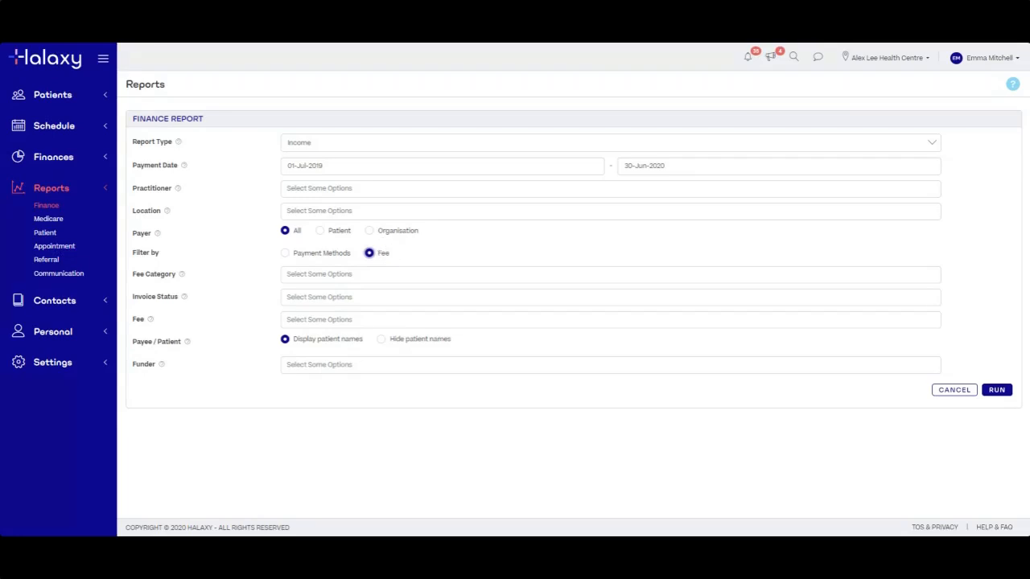
click(406, 319)
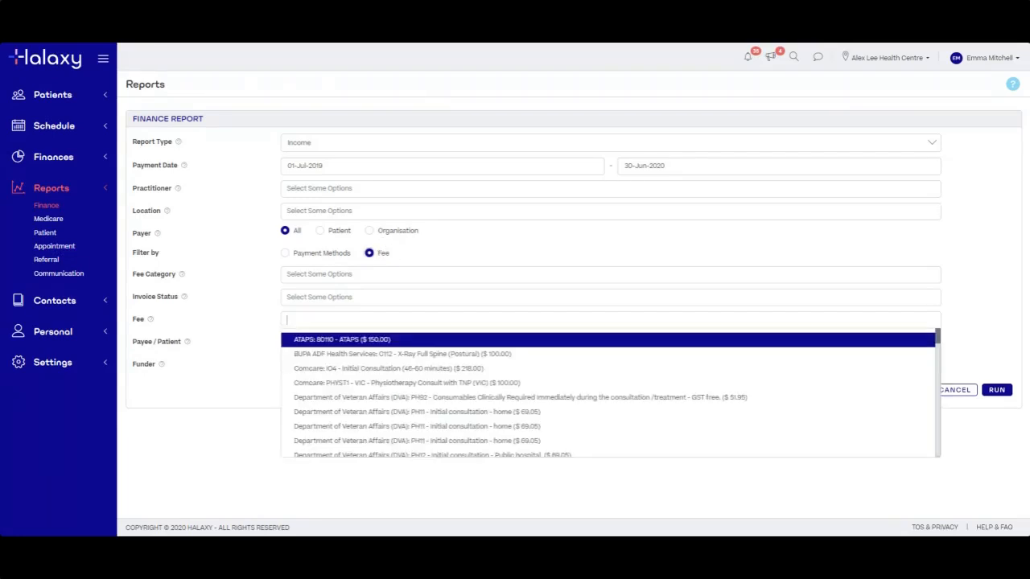
click(406, 383)
click(499, 323)
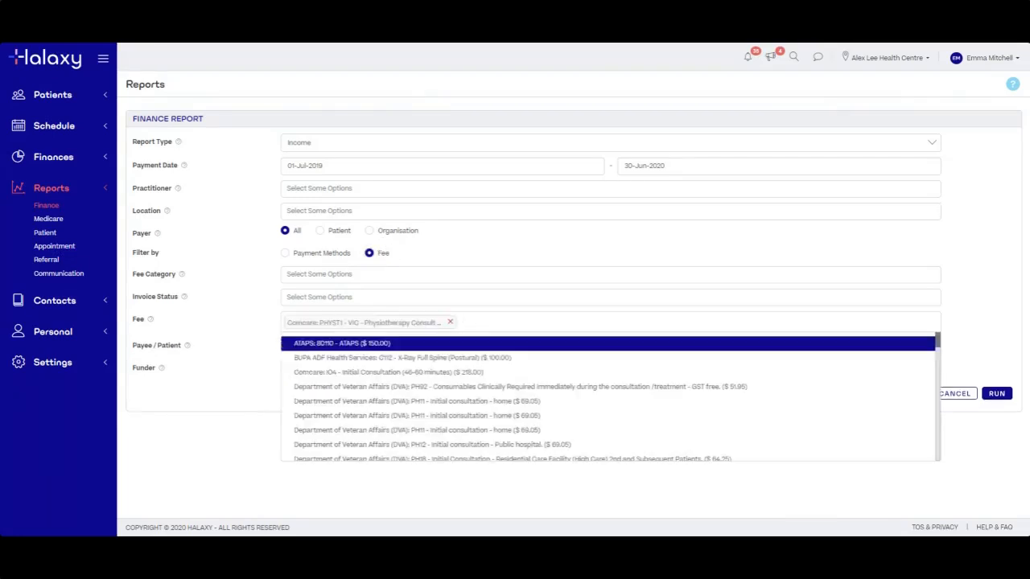
click(535, 444)
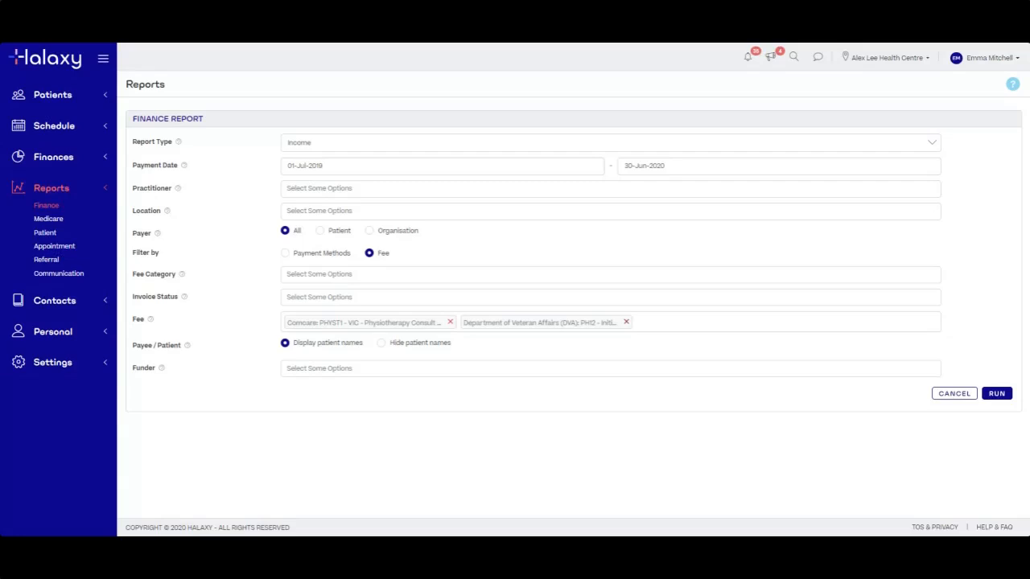
Remove the DVA and Comcare fee tags and undo an Issued invoice status choice
click(626, 321)
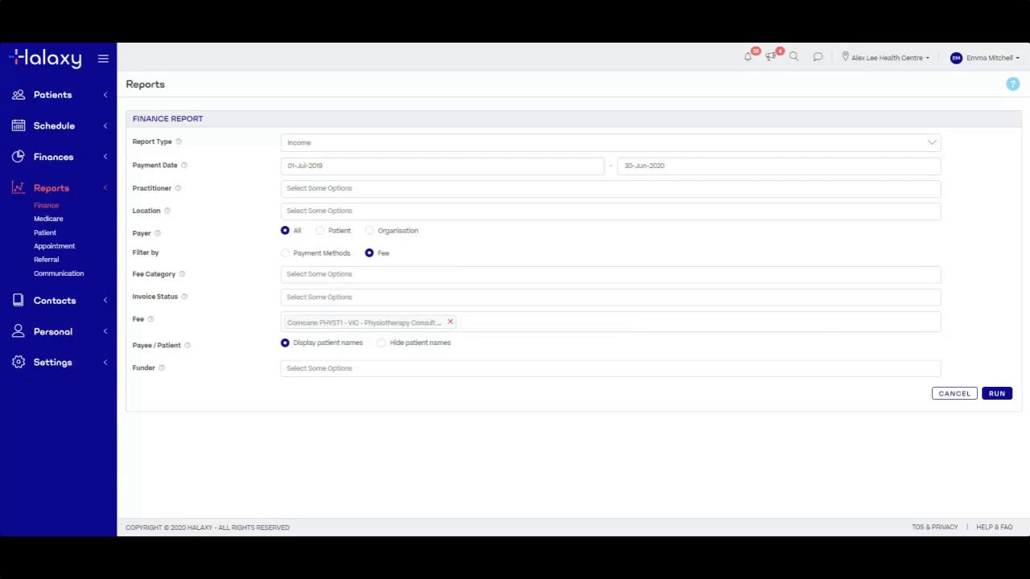
click(450, 322)
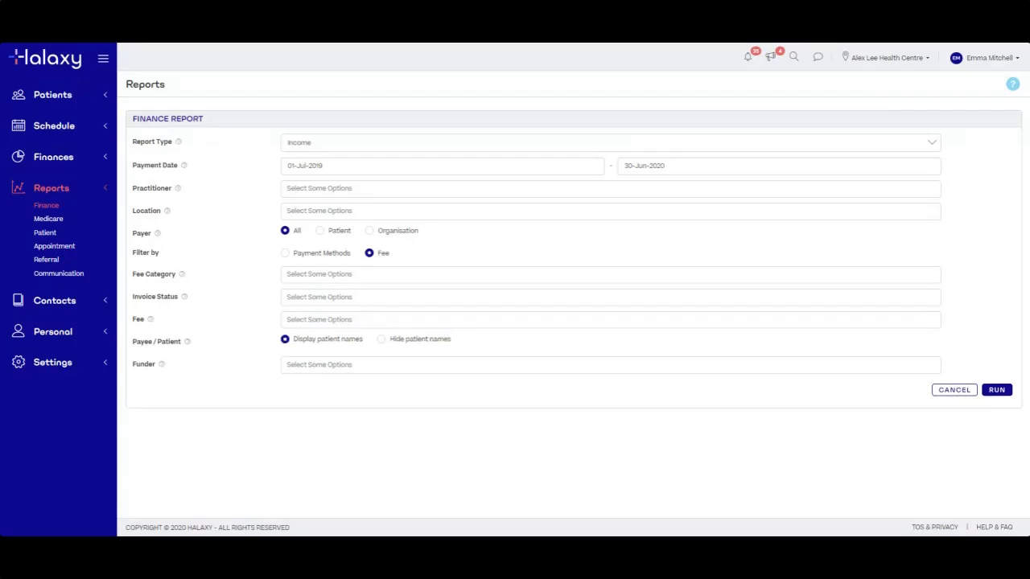
click(450, 297)
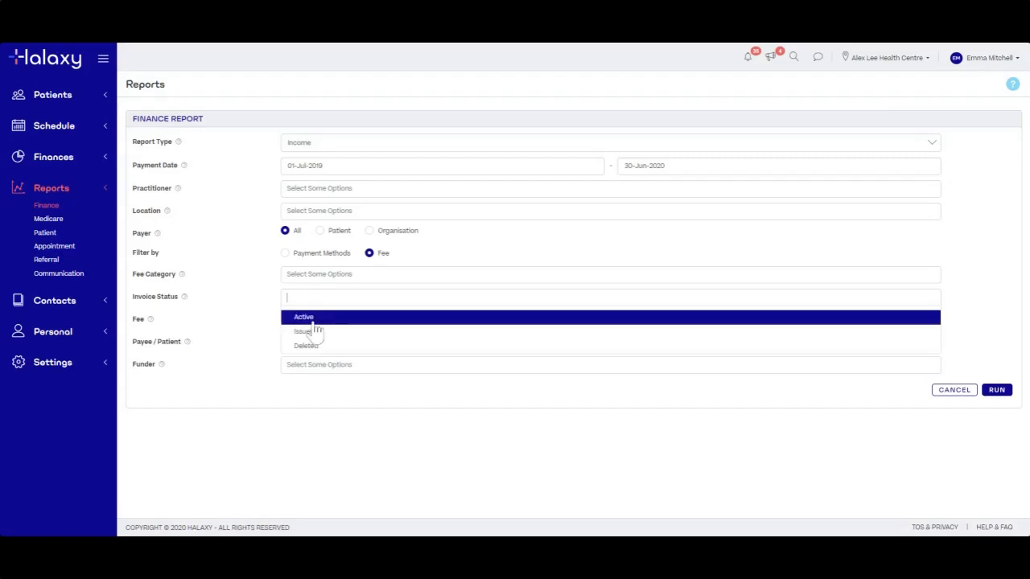
click(314, 331)
click(314, 298)
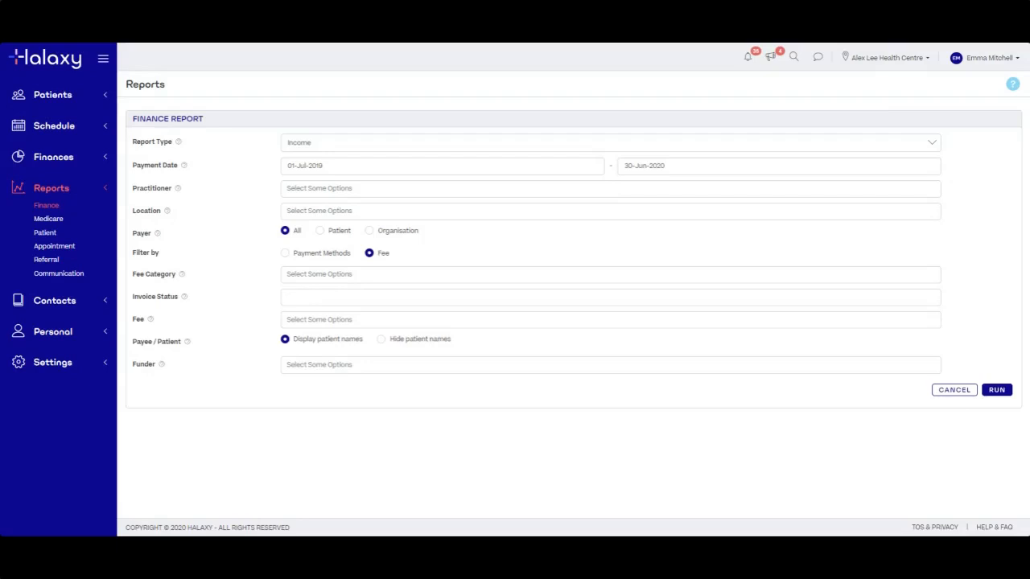
Open and close the Fee Category list without choosing a category
click(330, 275)
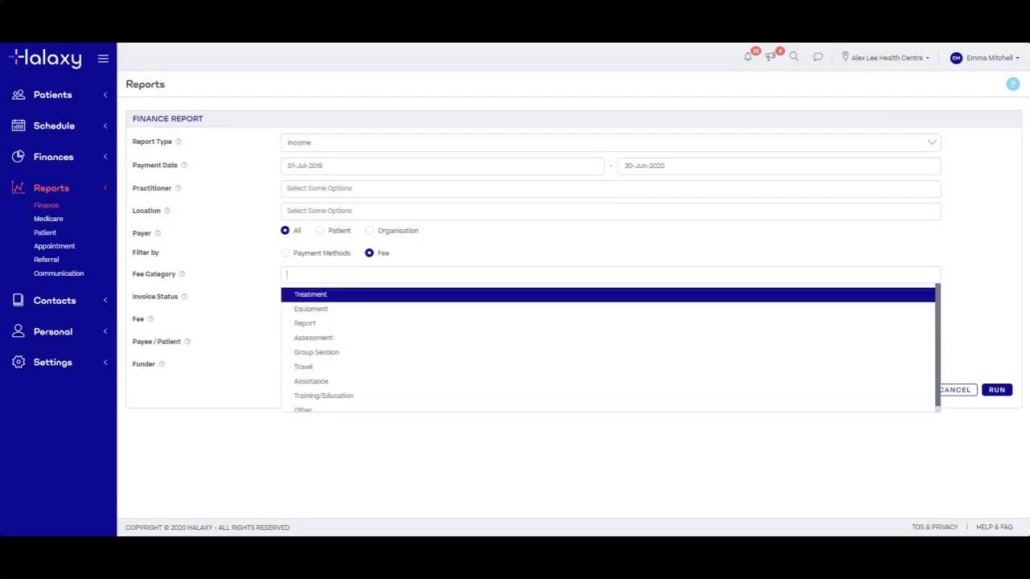
click(260, 344)
click(399, 274)
click(474, 251)
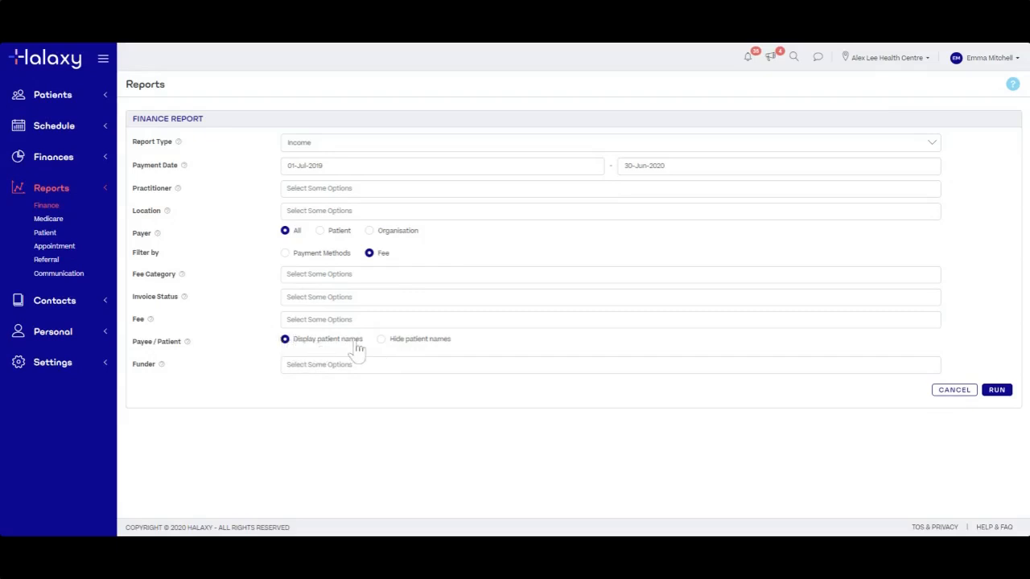
click(381, 343)
click(285, 340)
click(321, 365)
scroll(332, 479, down, 2)
scroll(322, 458, up, 2)
click(241, 396)
Run the Income report and highlight its Practitioner-to-Fee and payment column headings
click(995, 391)
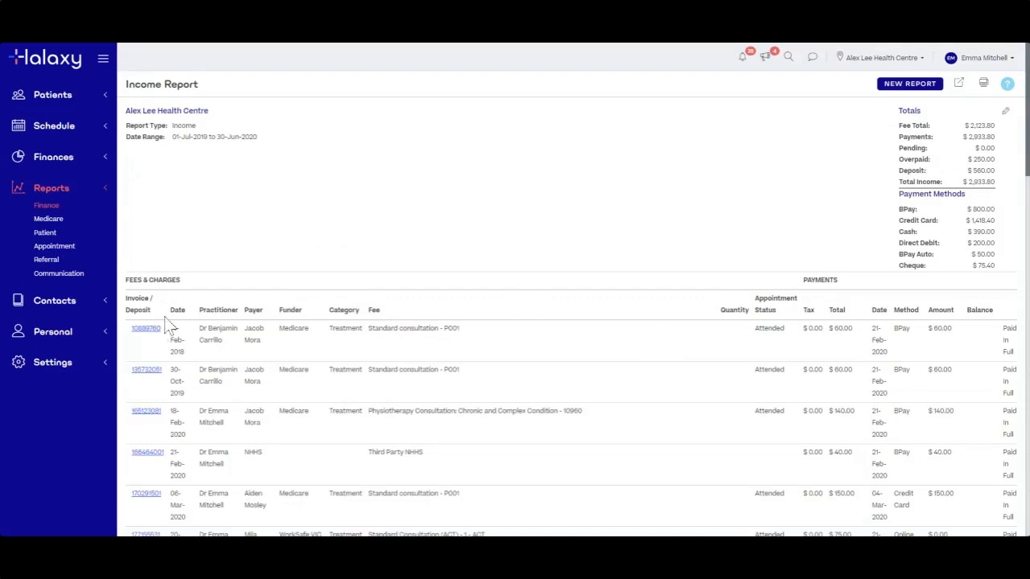
drag(200, 316, 605, 313)
click(700, 313)
drag(785, 312, 834, 303)
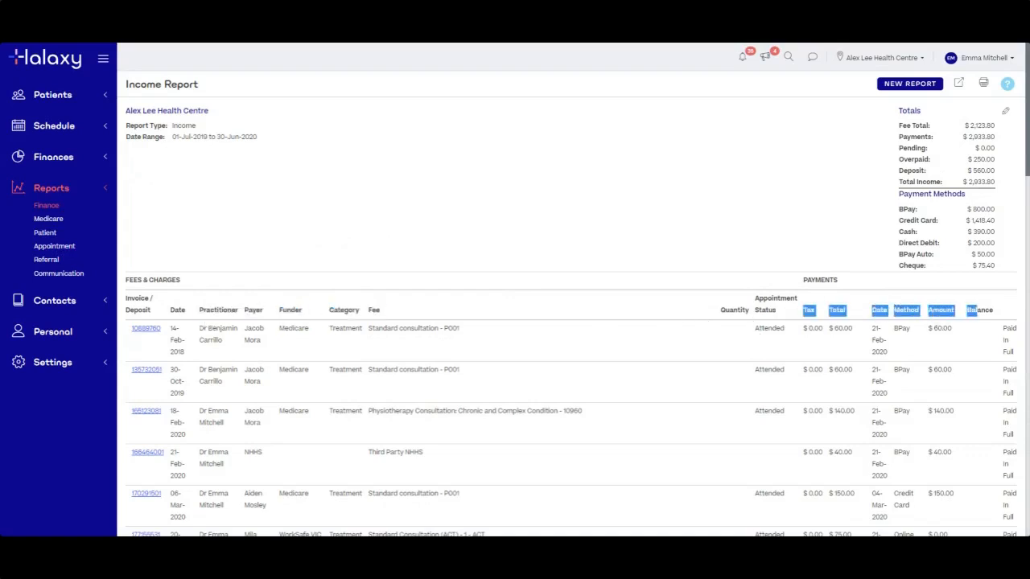
click(631, 291)
Scroll to the totals (Fee Total $2,123.80, Payments $2,933.80) and highlight the report title
scroll(413, 293, down, 3)
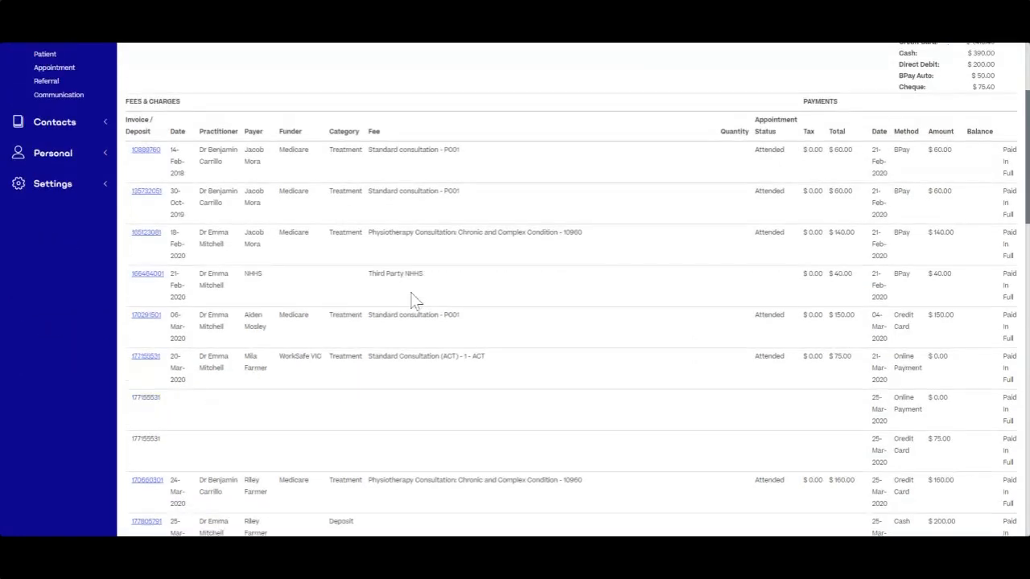
scroll(412, 299, down, 2)
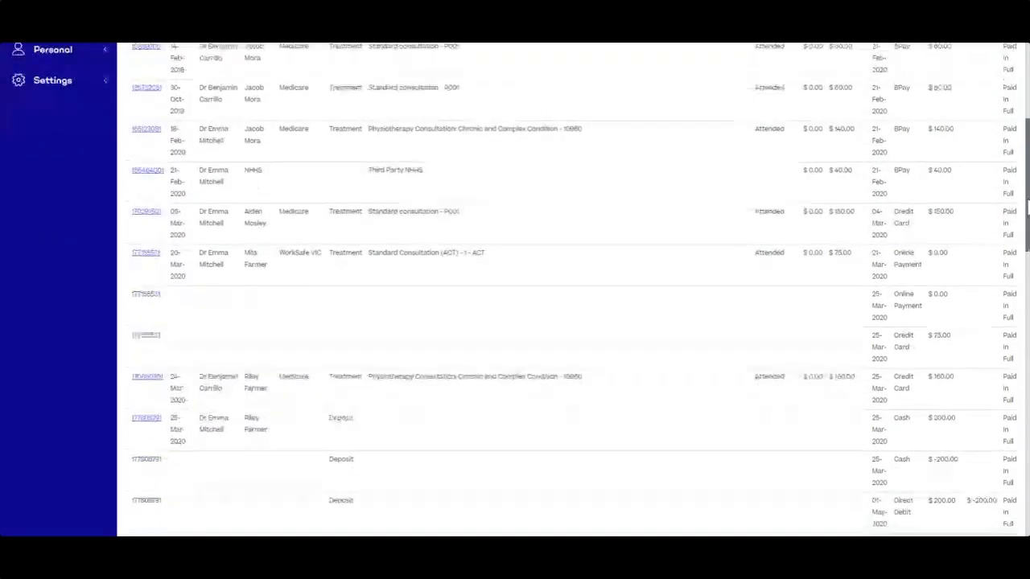
drag(1027, 207, 1015, 122)
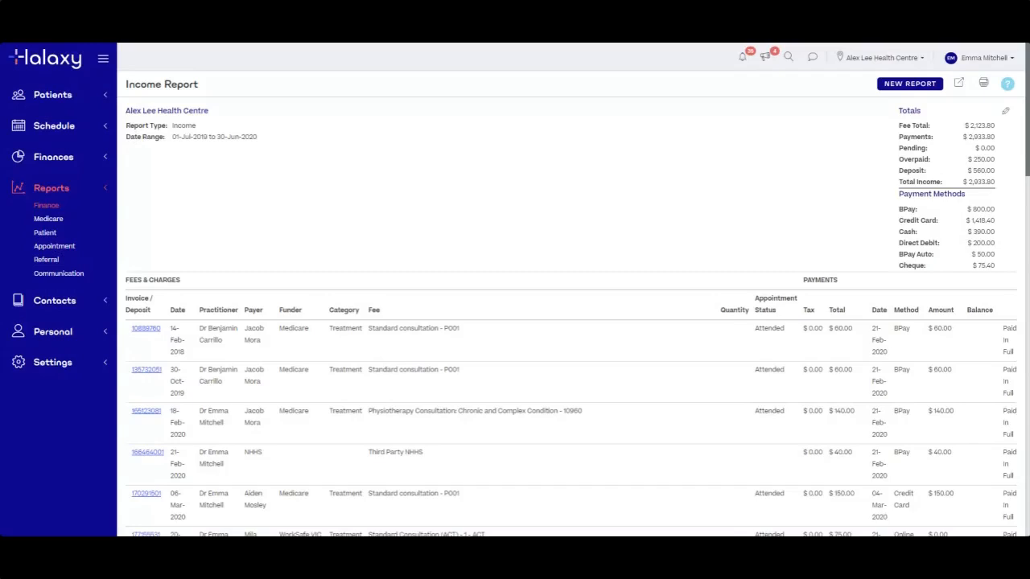
drag(126, 89, 249, 91)
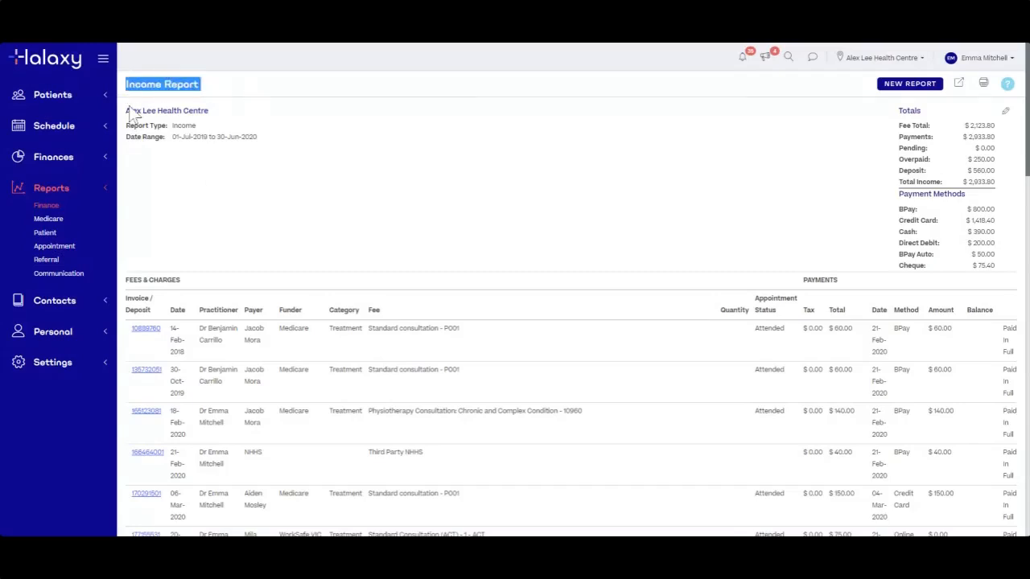
drag(172, 137, 259, 144)
click(259, 145)
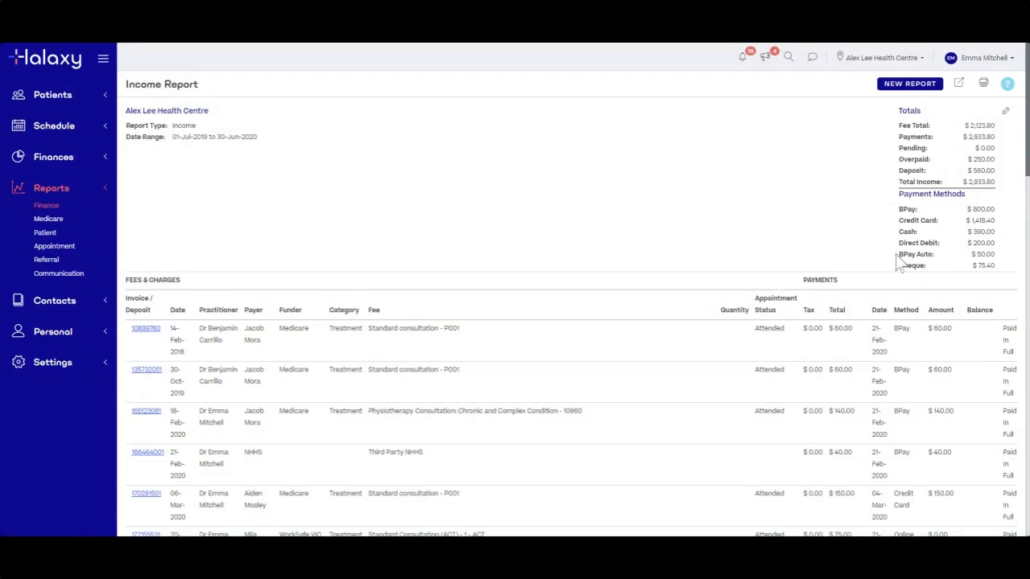
scroll(901, 257, down, 3)
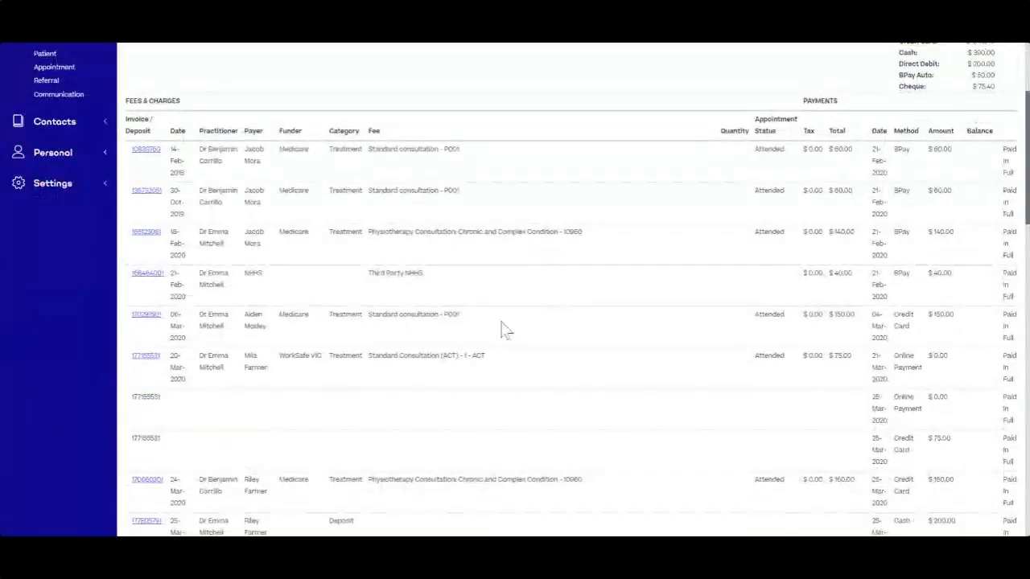
scroll(296, 316, up, 3)
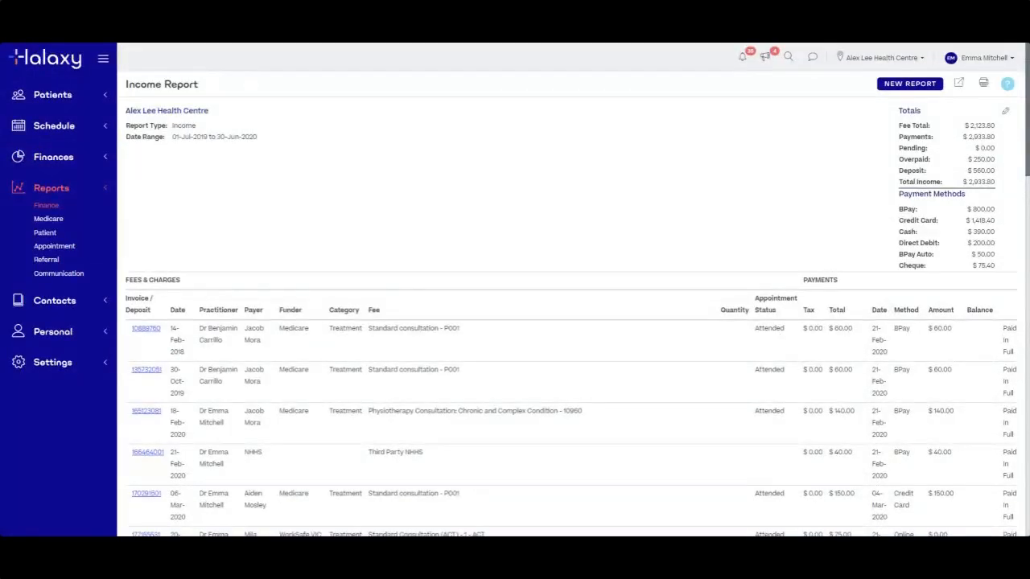
scroll(781, 338, down, 2)
scroll(789, 287, down, 20)
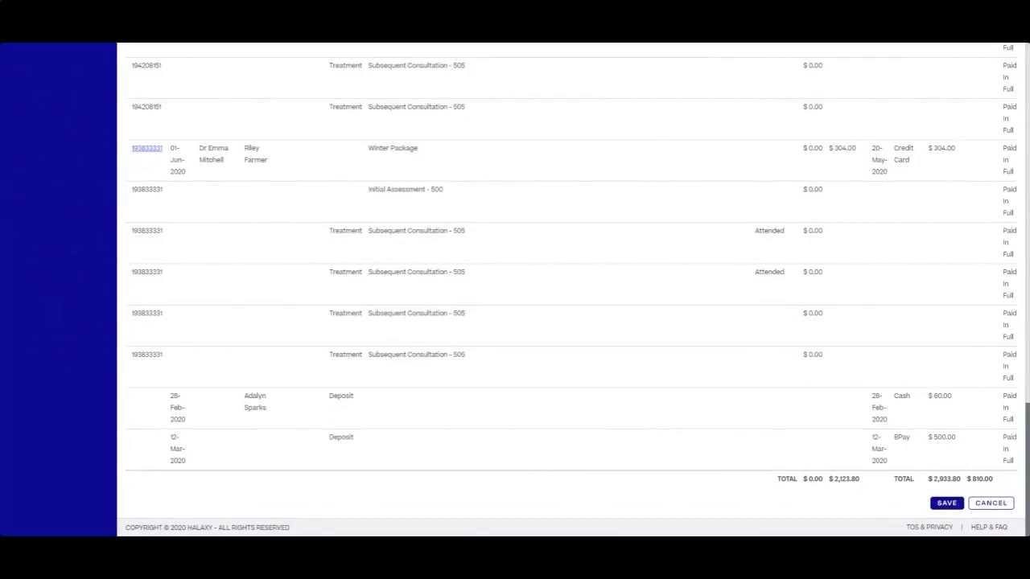
scroll(964, 455, up, 20)
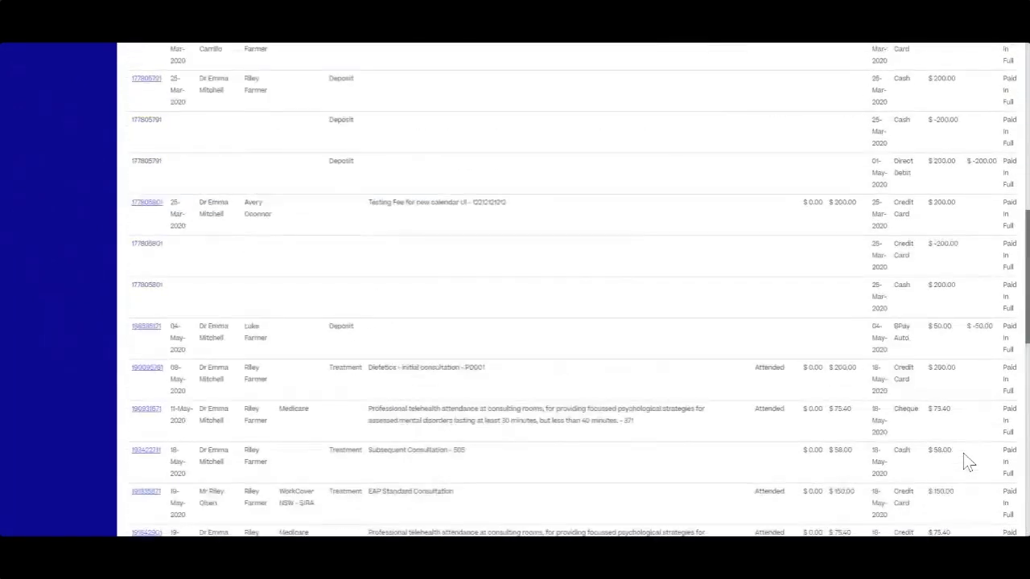
scroll(963, 454, up, 2)
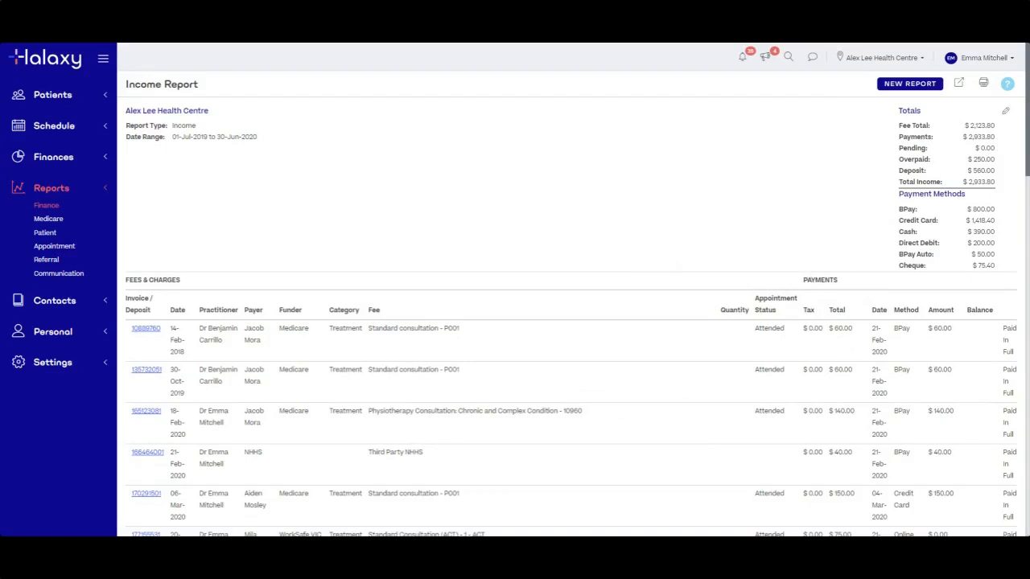
scroll(806, 270, down, 3)
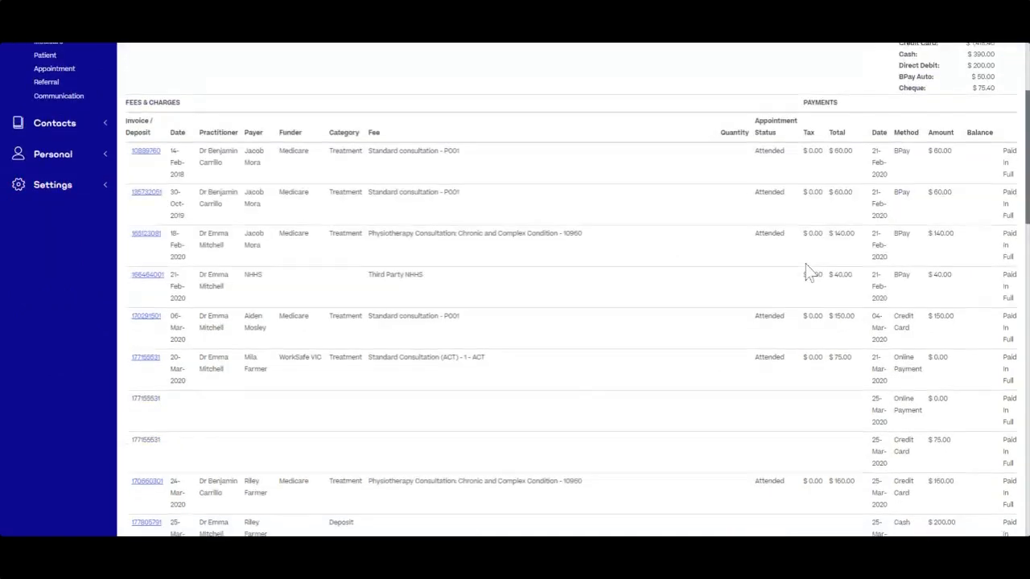
scroll(808, 271, up, 3)
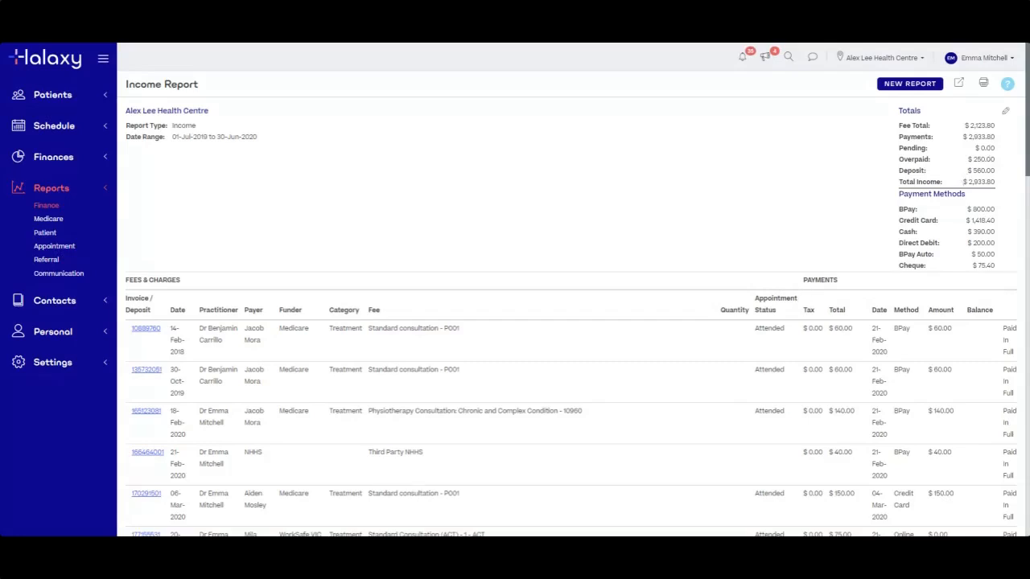
Filter the Income Report to the Report, Assessment, Equipment and Treatment fee categories and run it
click(1005, 117)
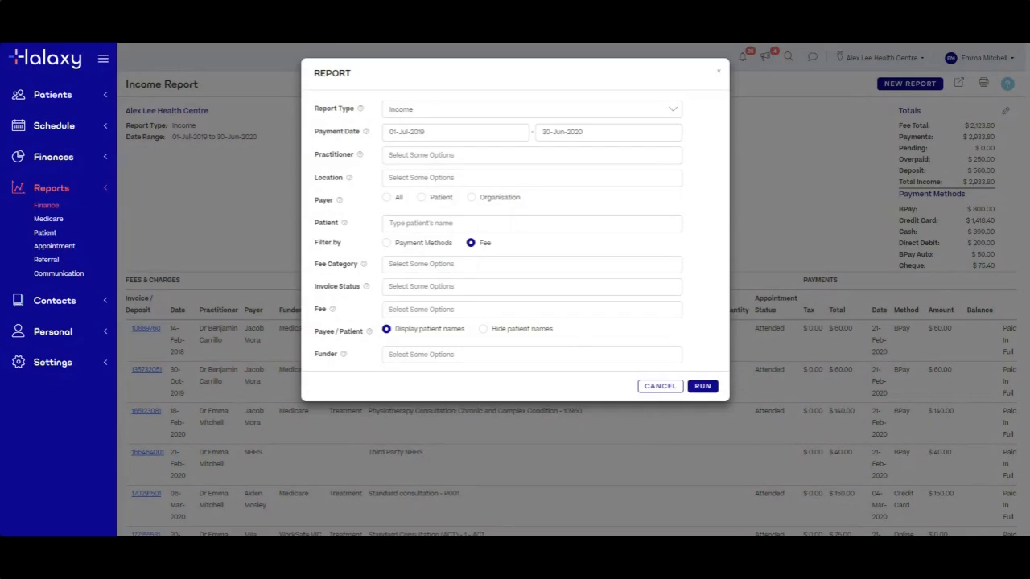
click(391, 265)
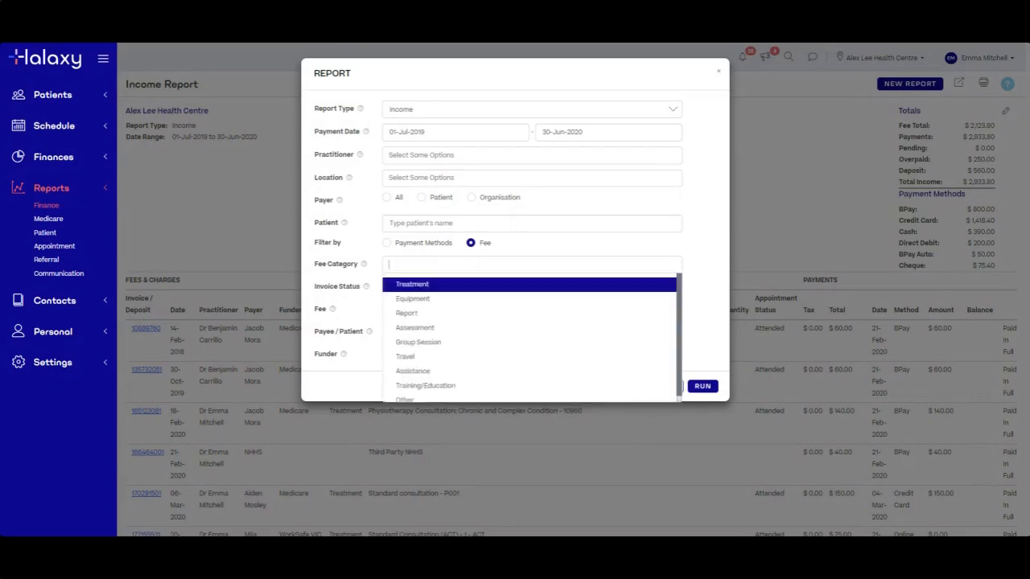
click(425, 315)
click(473, 318)
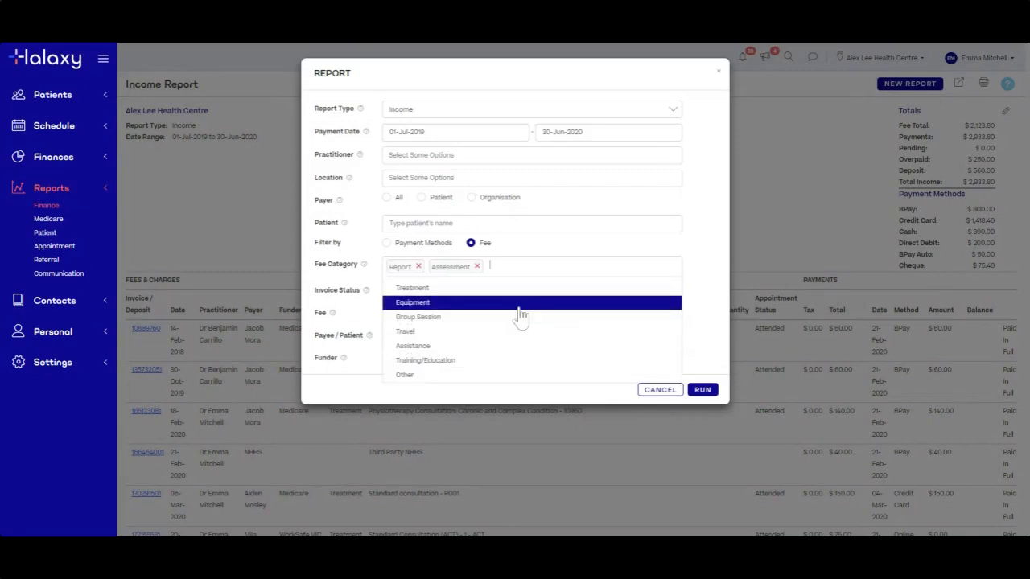
click(519, 307)
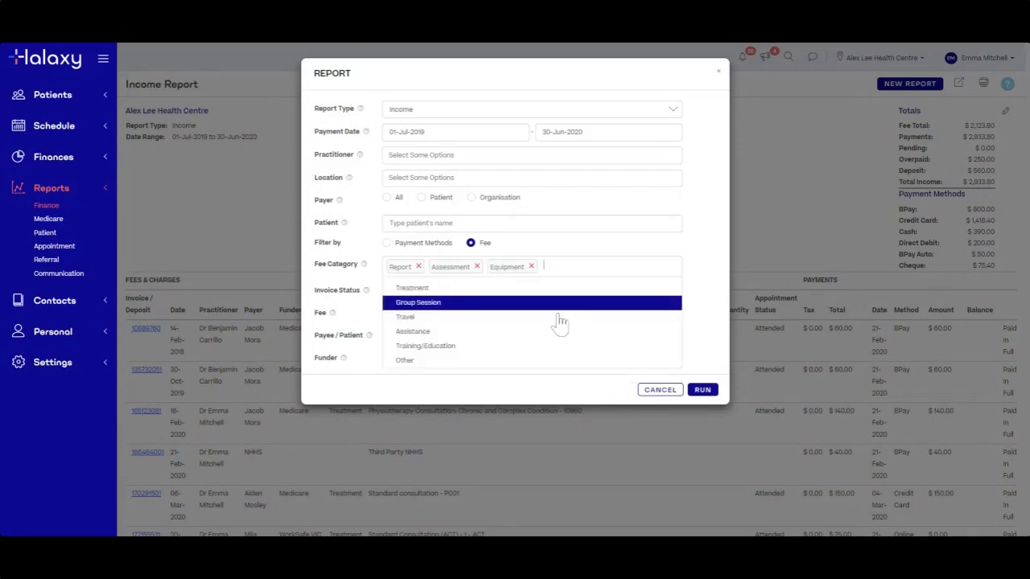
click(462, 290)
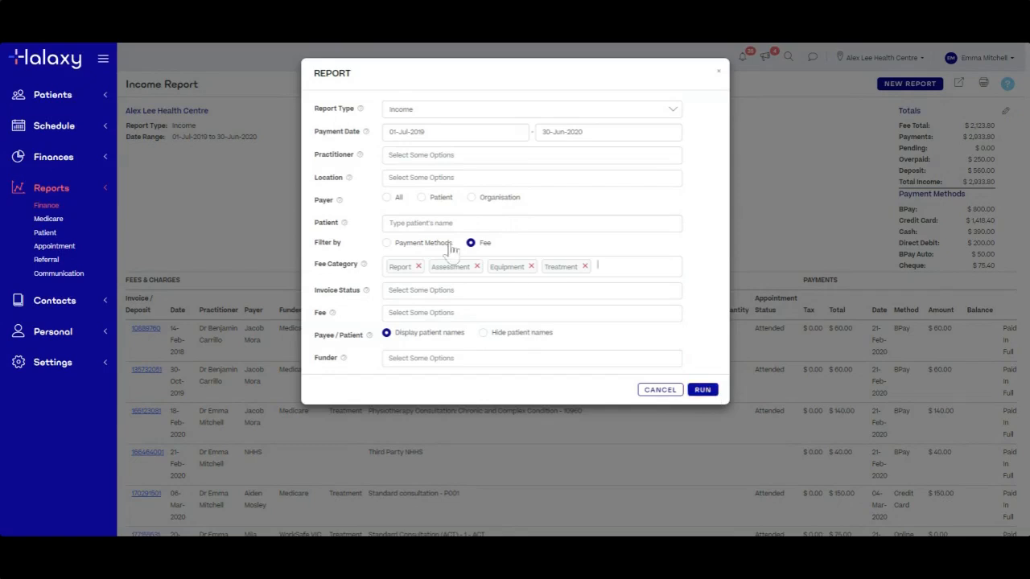
click(709, 393)
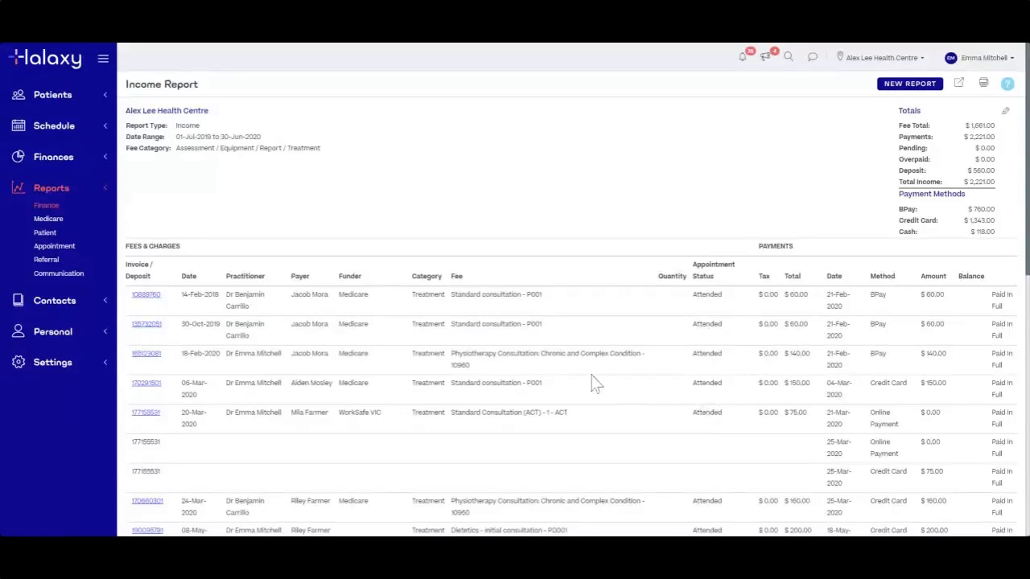
double_click(415, 276)
scroll(425, 375, down, 15)
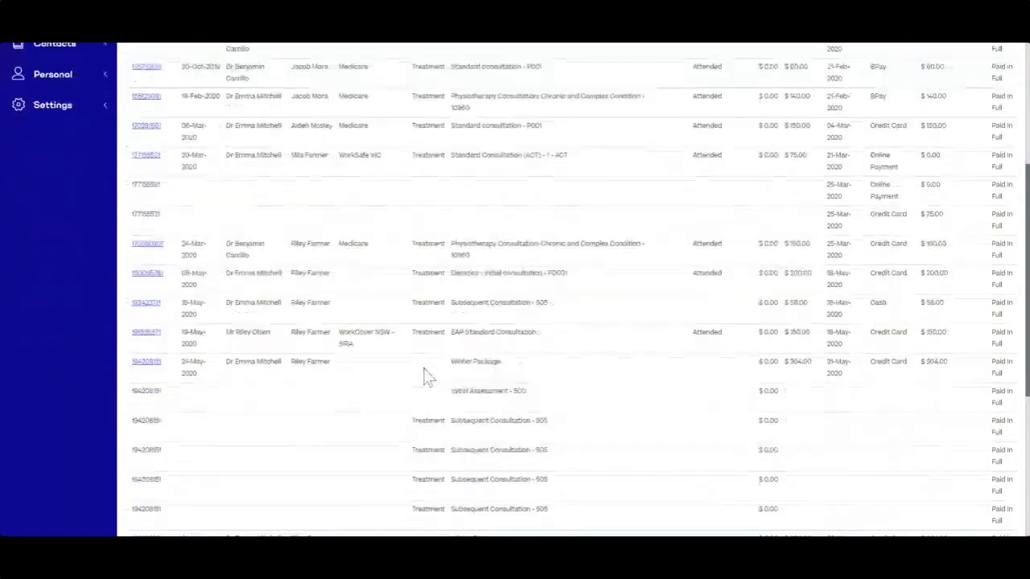
scroll(424, 428, up, 15)
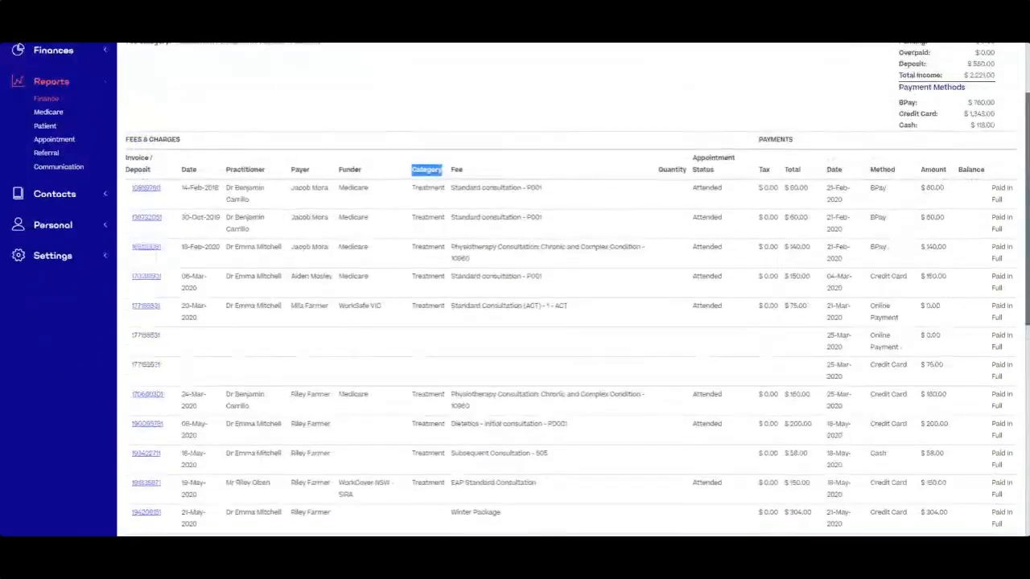
click(576, 294)
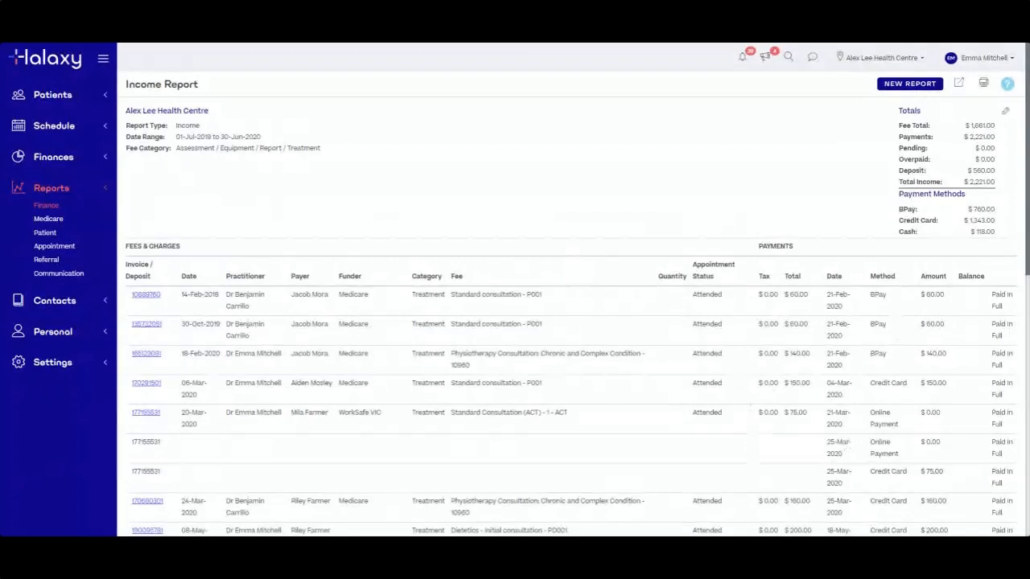
scroll(765, 442, down, 8)
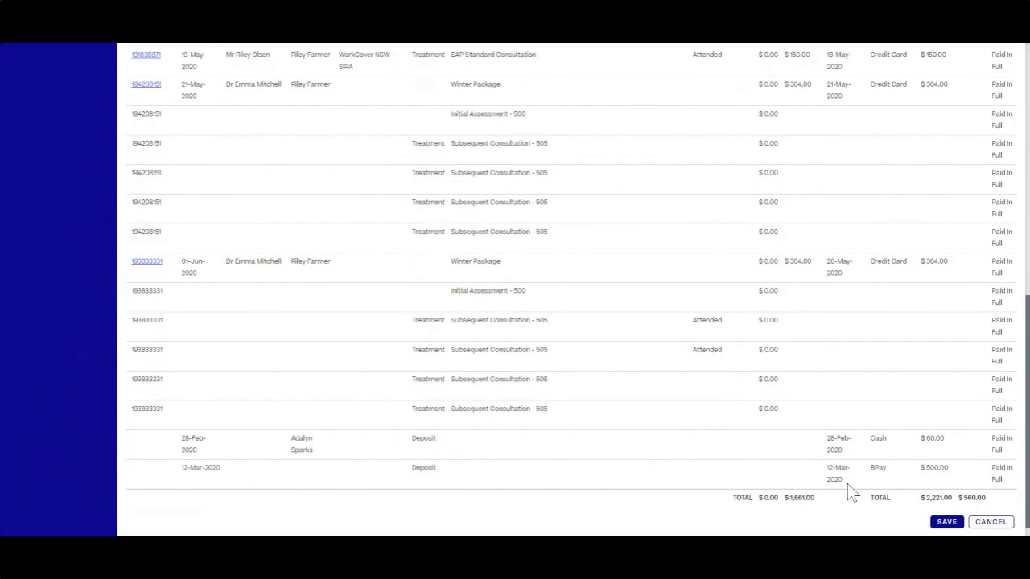
scroll(848, 483, up, 7)
click(1005, 112)
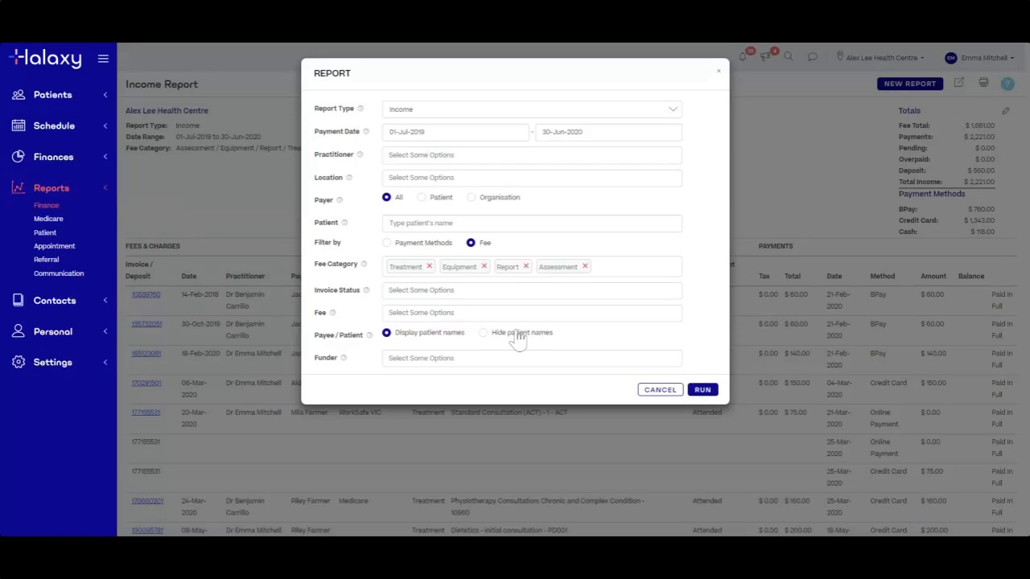
click(658, 390)
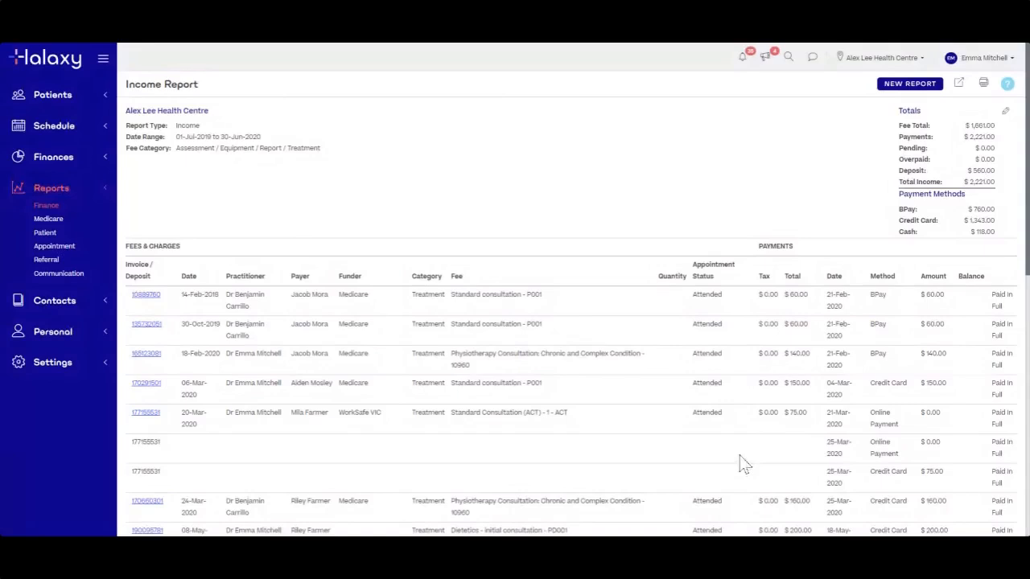
scroll(741, 464, down, 2)
scroll(741, 463, down, 8)
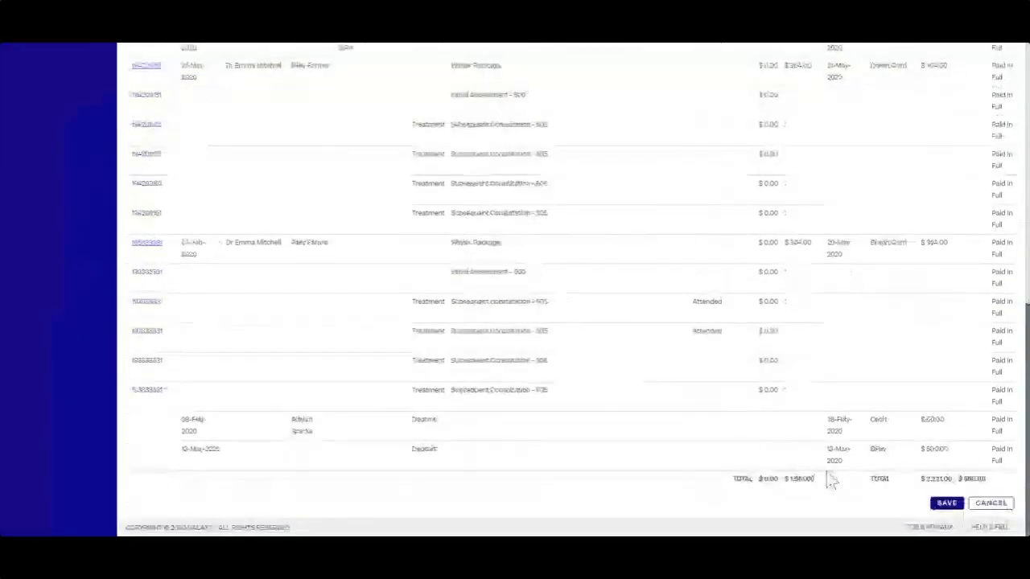
Save the report as 'Income Report for 1 July 2019 to 30 June 2020' with description 'Description here'
click(948, 505)
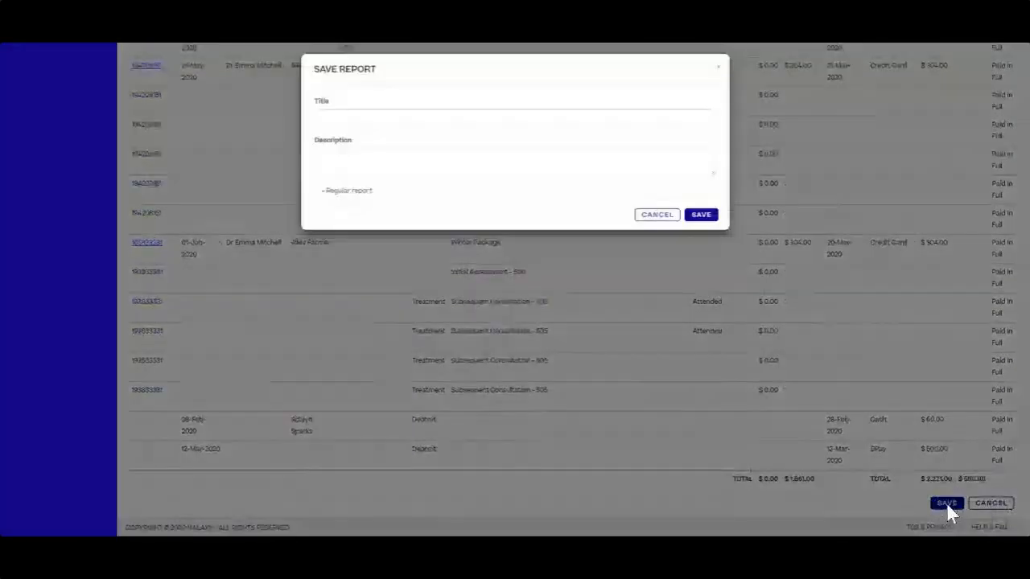
click(499, 122)
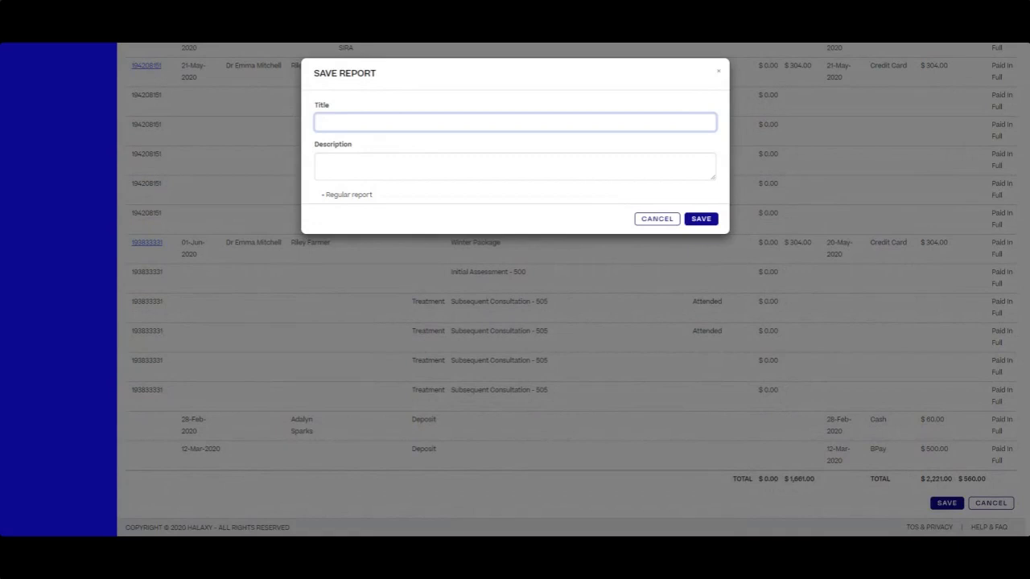
text(Income Report for 1 July 2019 to 30 J)
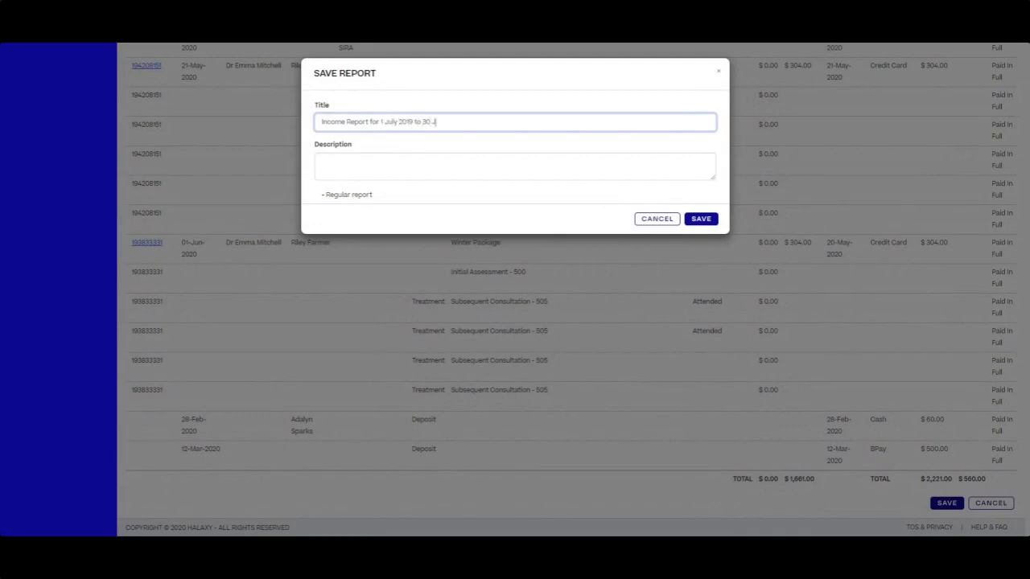
text(une 2020)
click(494, 156)
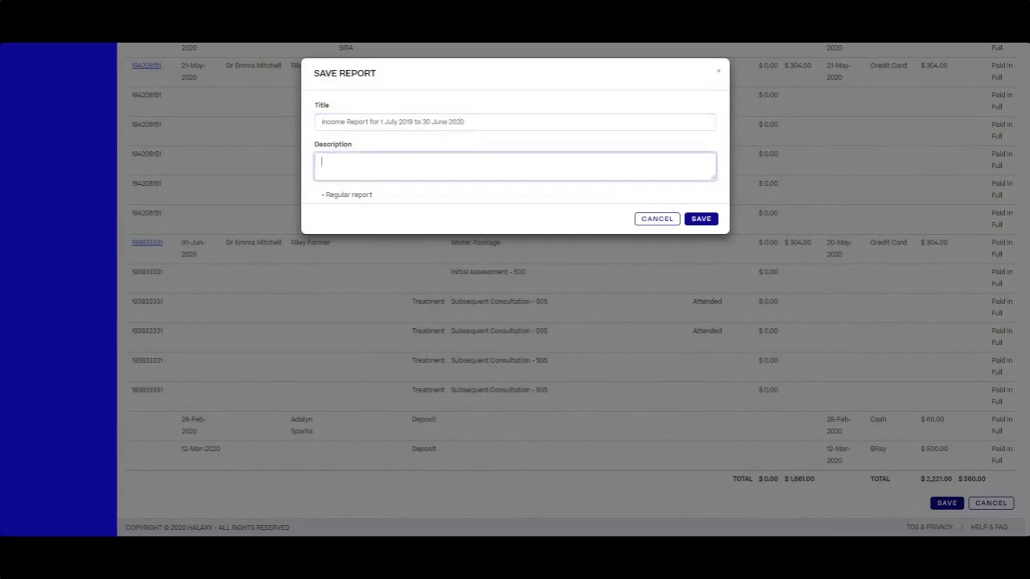
text(Desciptio)
key(BackSpace)
key(BackSpace)
key(BackSpace)
key(BackSpace)
key(BackSpace)
text(ription here)
click(701, 221)
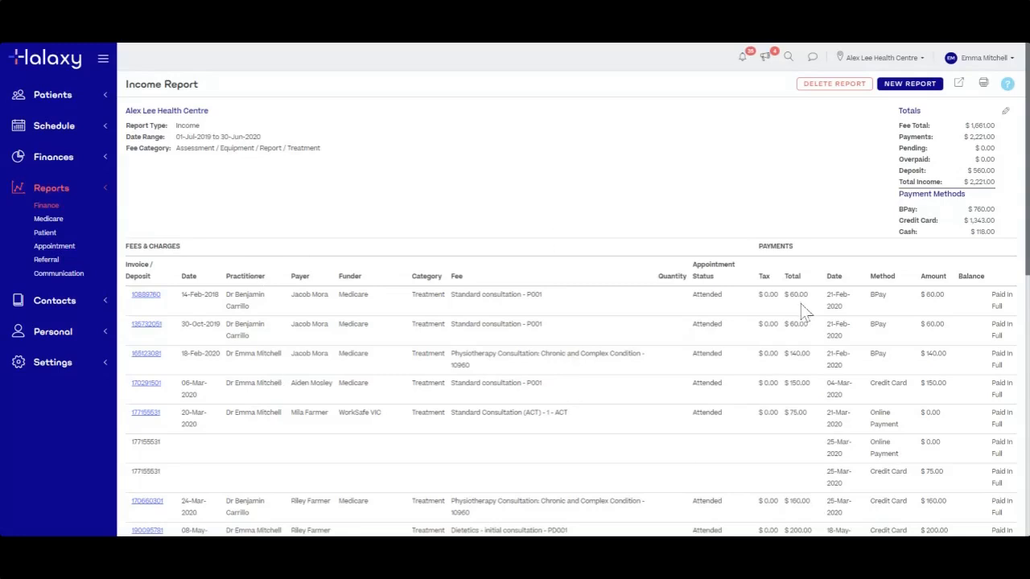
scroll(756, 363, down, 5)
Go to the Finance reports list and open the saved Income report
click(47, 208)
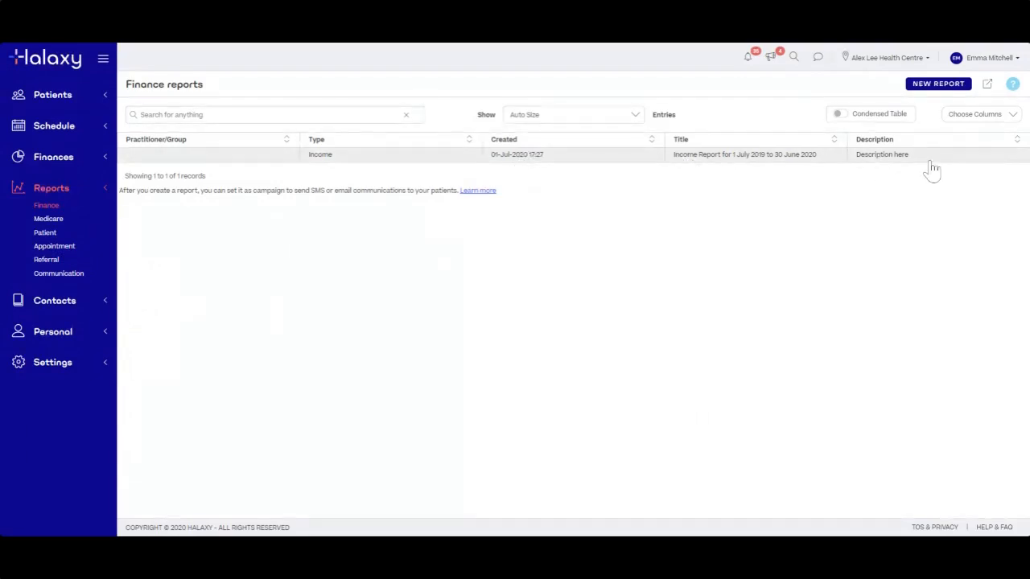
click(711, 161)
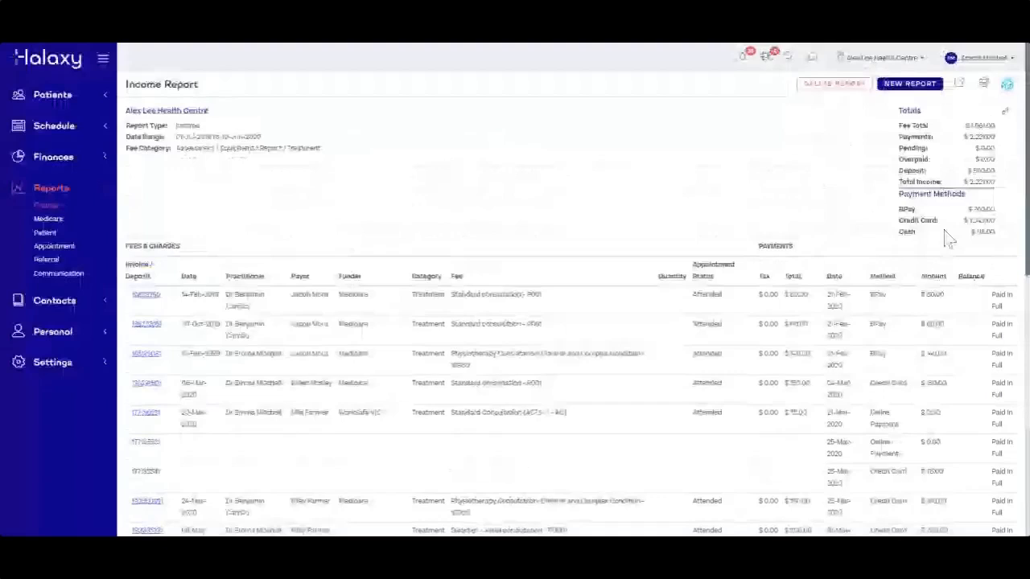
Review the saved report's filter settings without changes, then scroll through its line items
click(1005, 112)
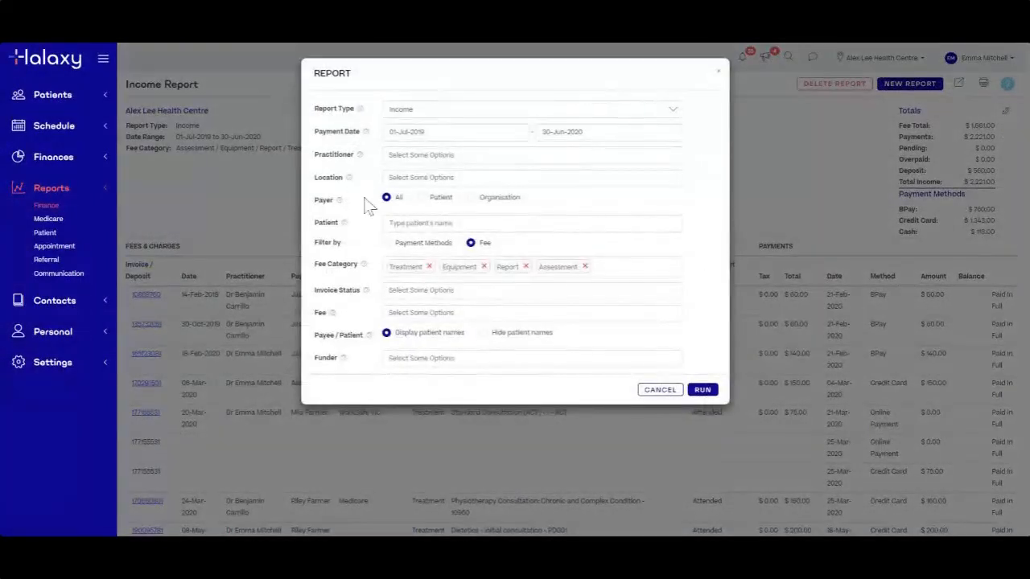
click(660, 390)
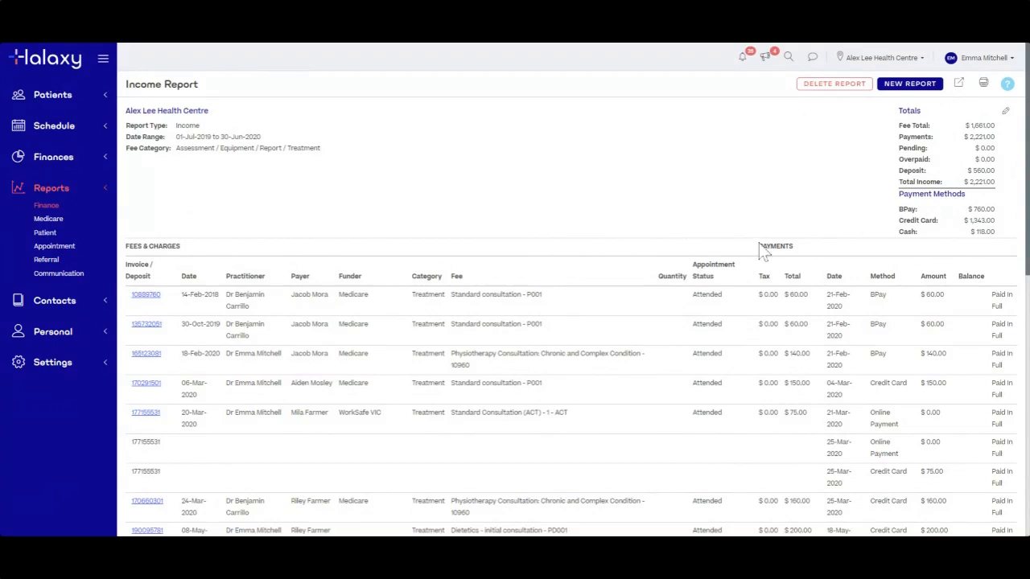
scroll(650, 354, down, 2)
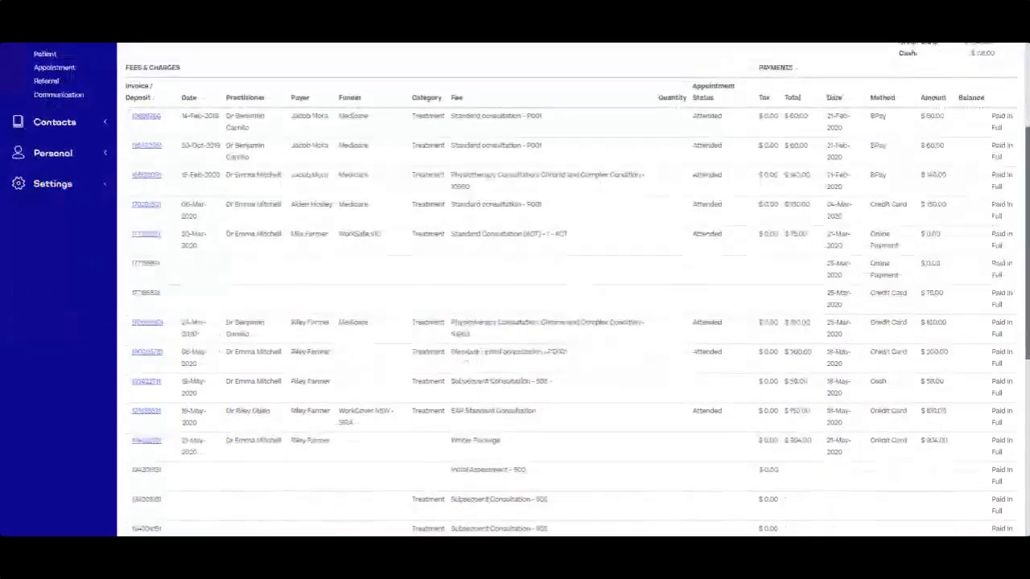
scroll(378, 448, up, 2)
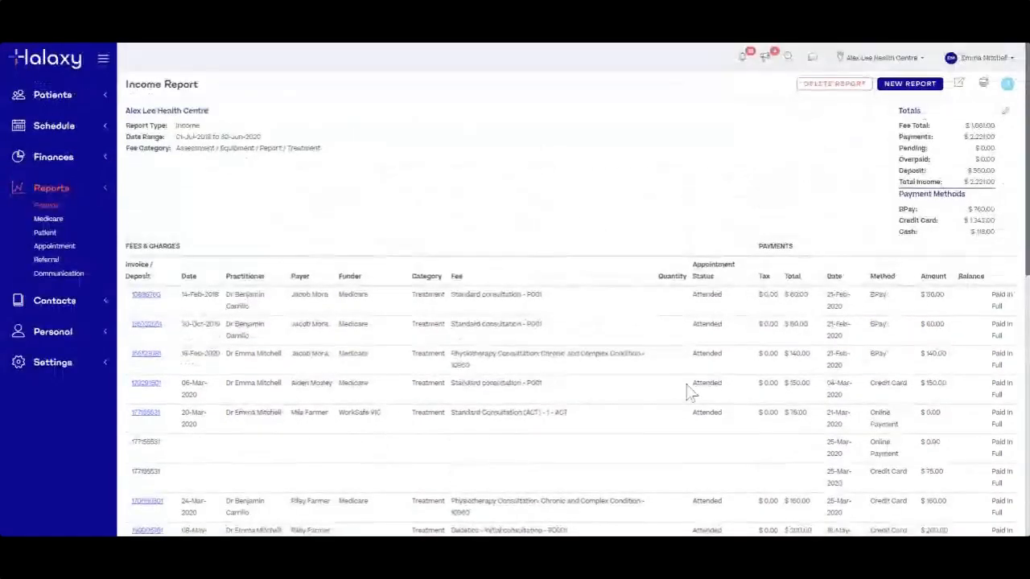
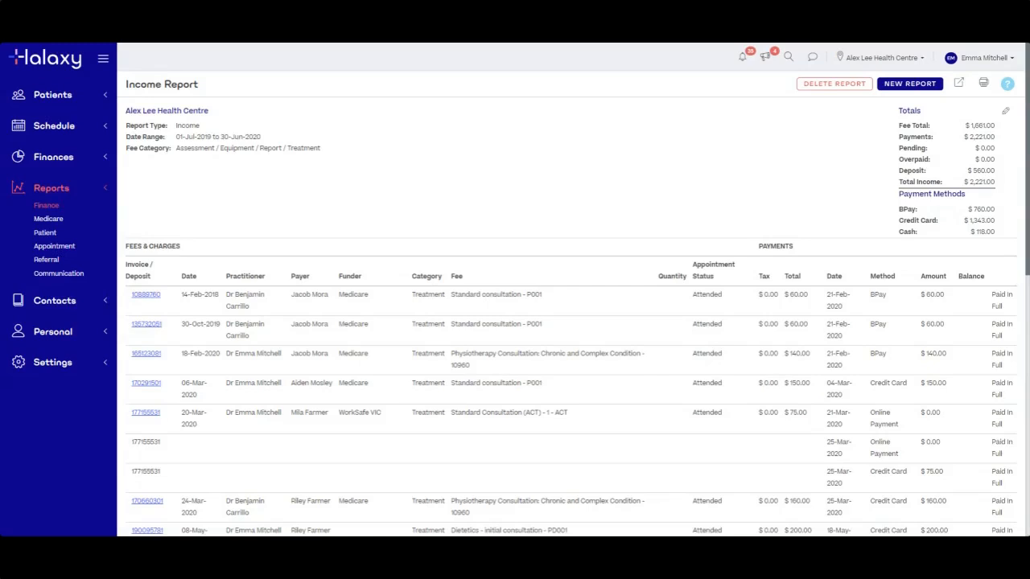
Return to the Finance reports list and start a new finance report
scroll(708, 400, down, 1)
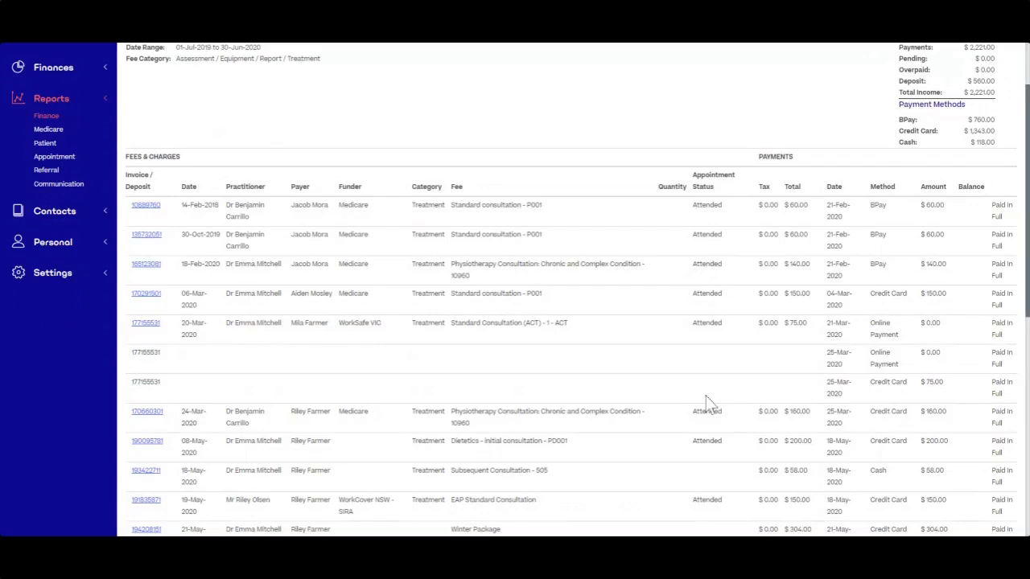
scroll(708, 400, up, 1)
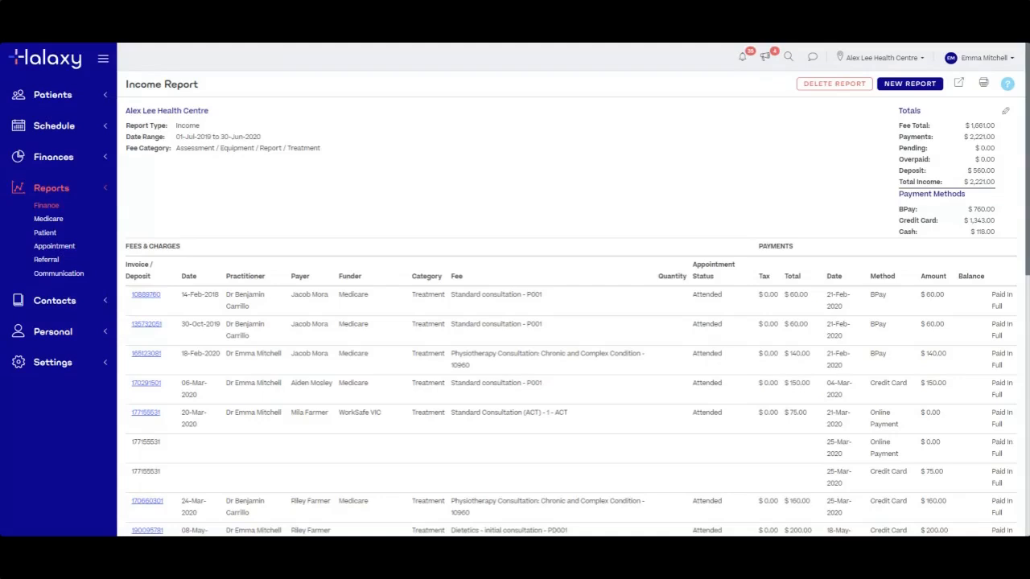
click(46, 208)
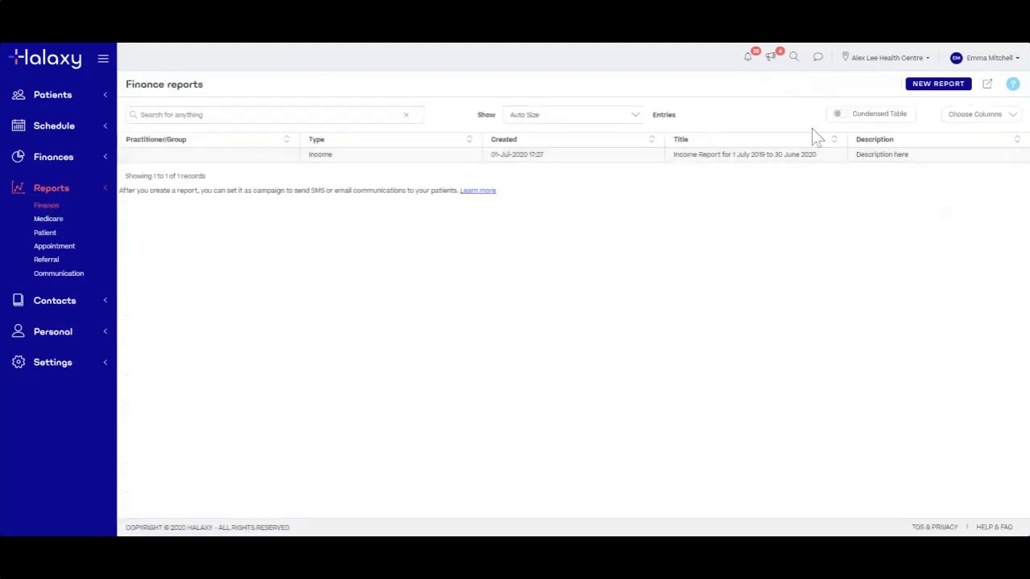
click(938, 84)
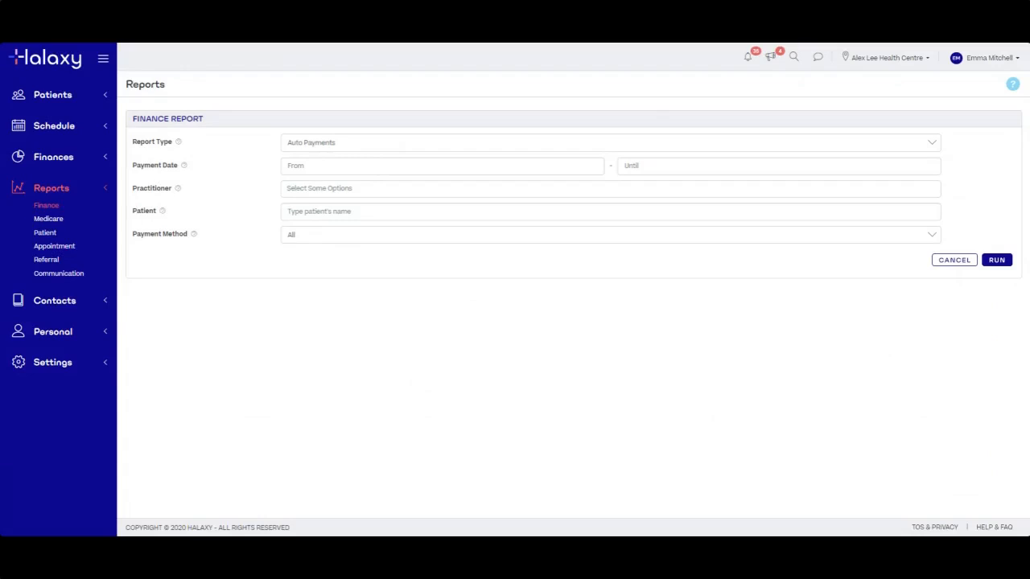
Set the report type to Invoice with payment start date 01-Jul-2019
click(378, 149)
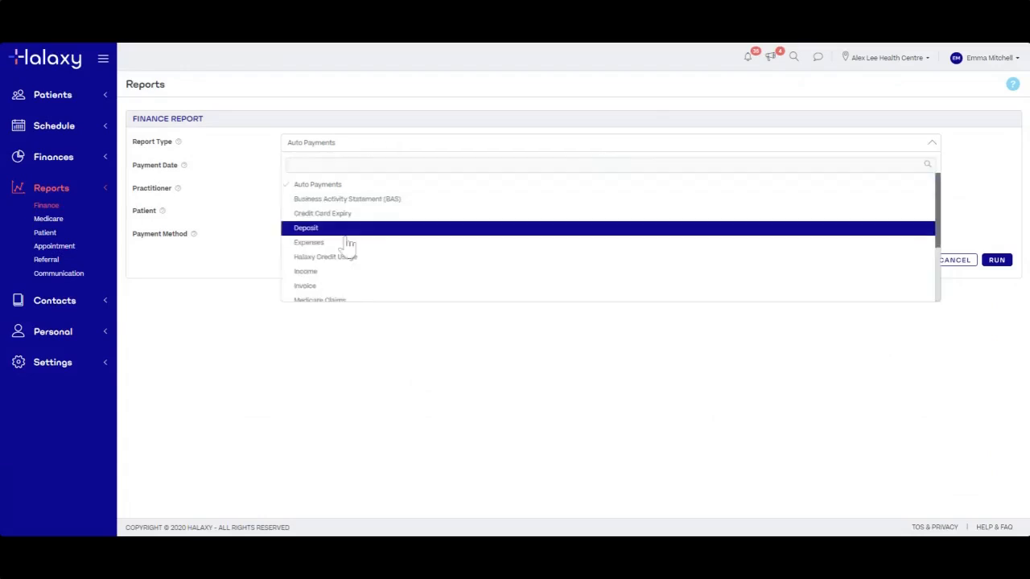
click(311, 291)
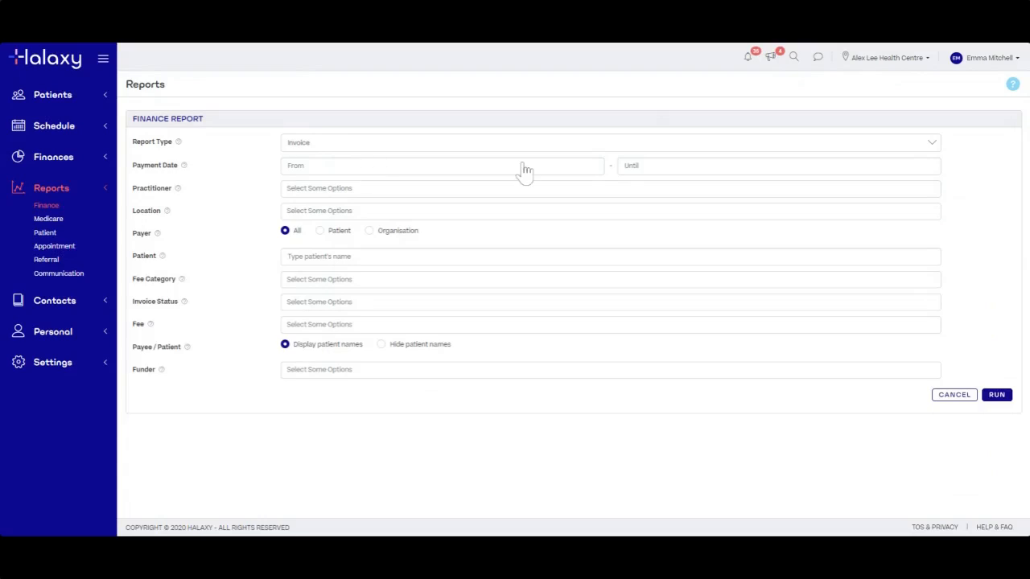
click(457, 171)
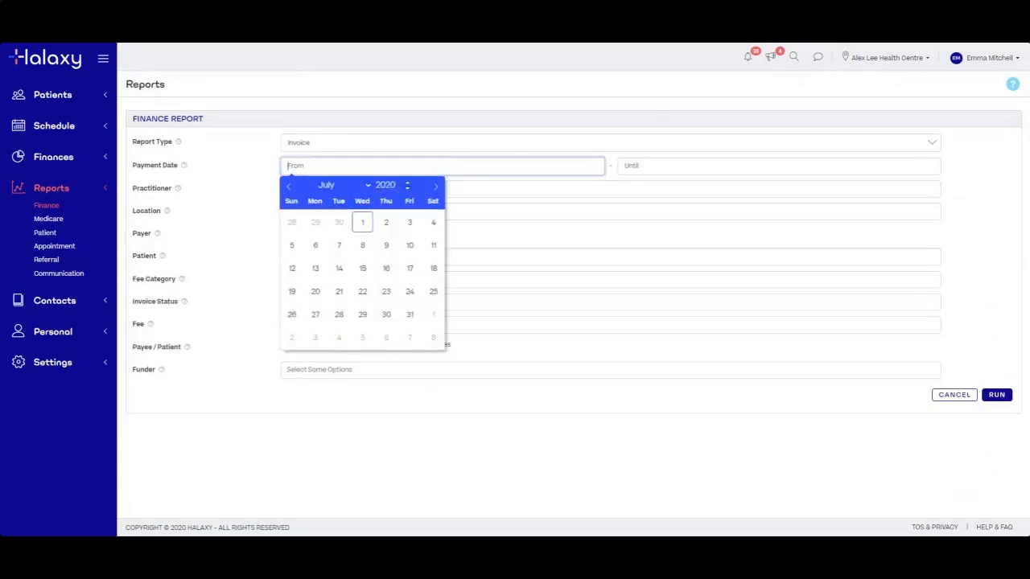
click(409, 191)
click(408, 191)
click(290, 186)
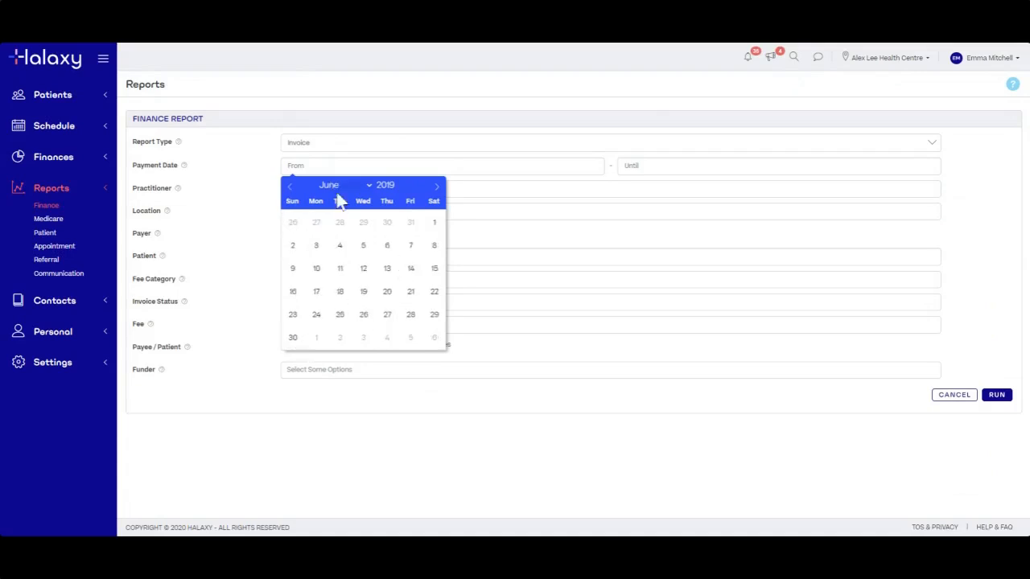
click(436, 187)
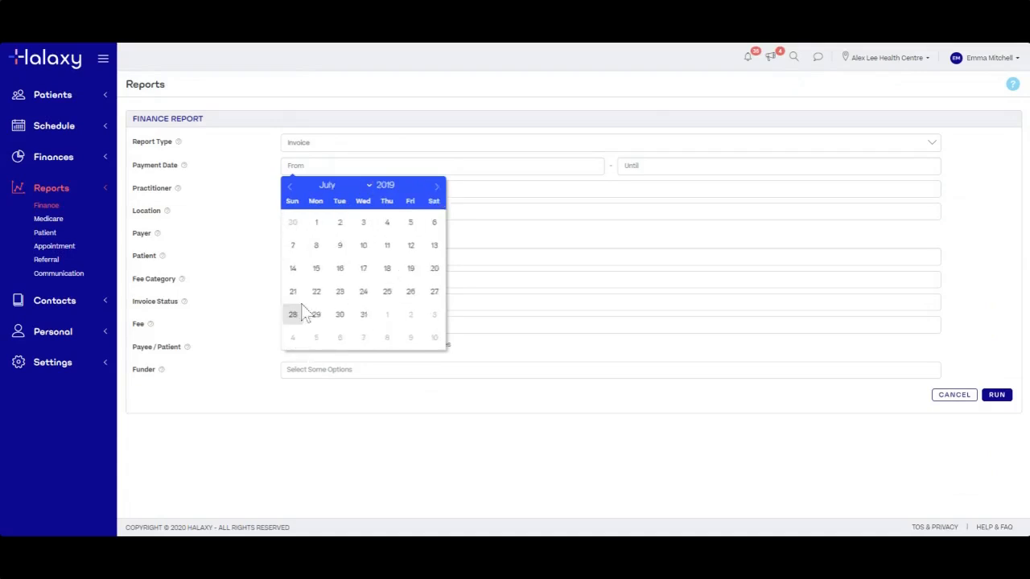
click(387, 314)
click(426, 170)
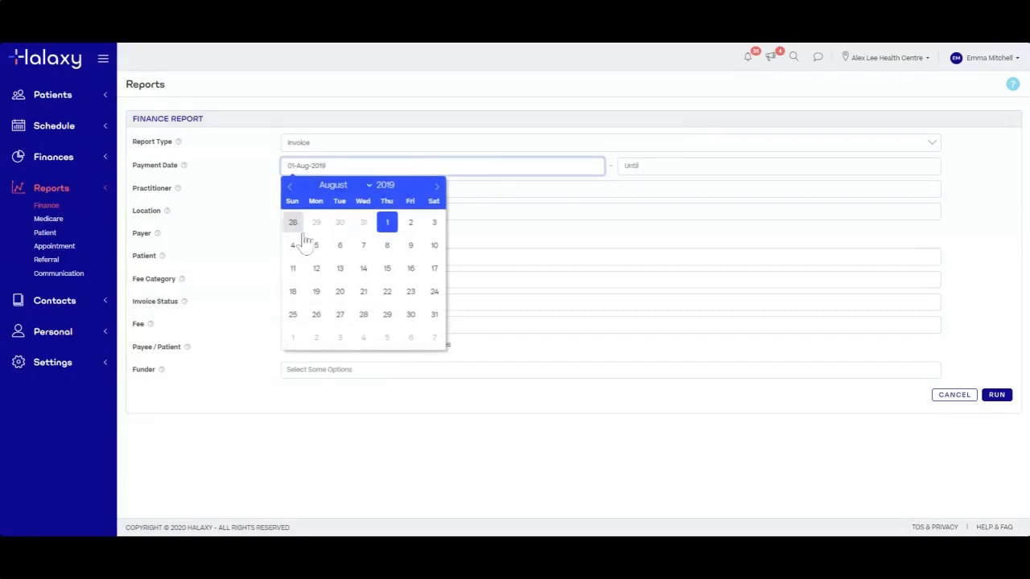
click(293, 188)
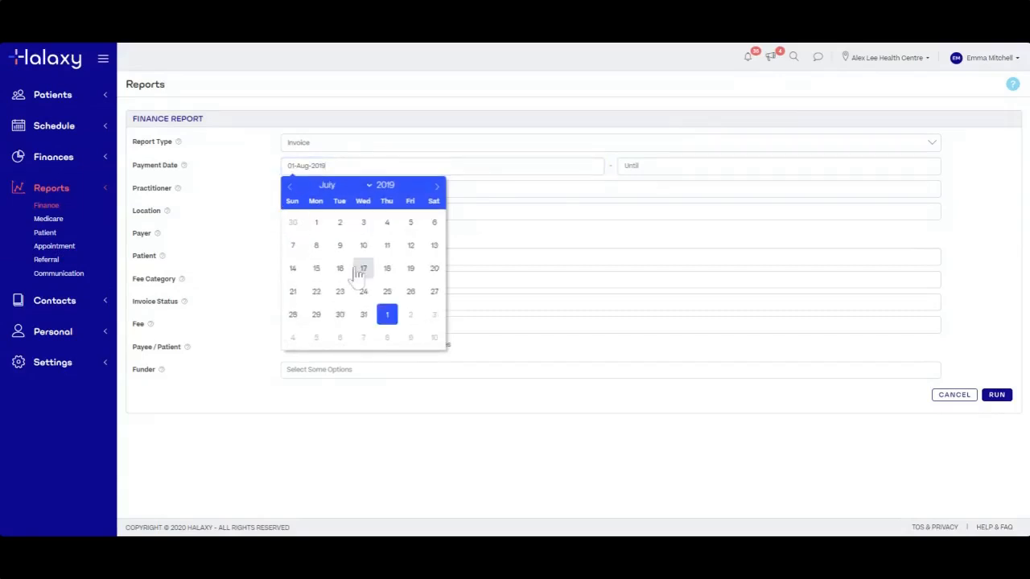
click(316, 222)
Set the payment end date to 30-Jun-2020 and run the invoice report
click(648, 165)
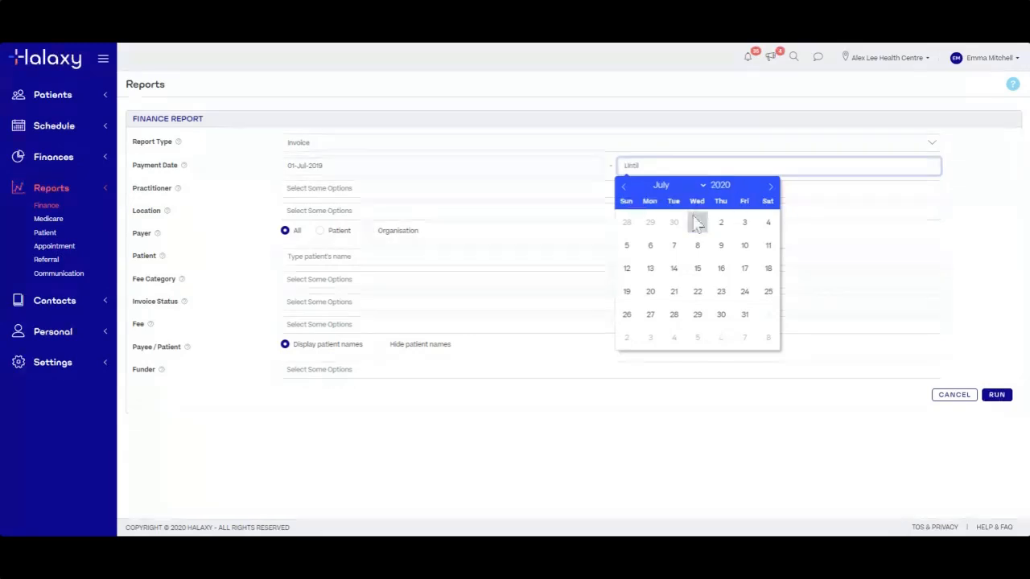
click(625, 186)
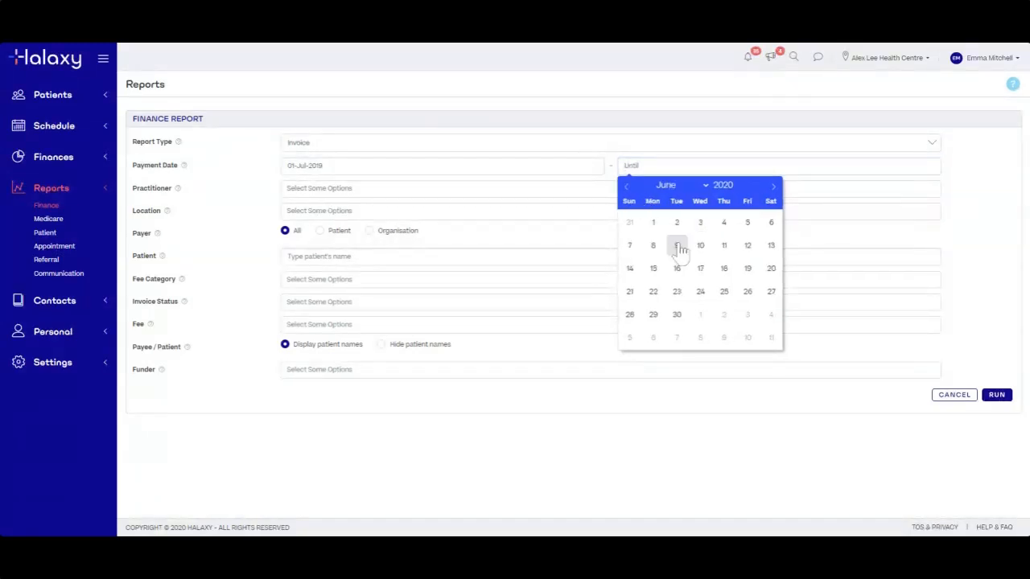
click(676, 315)
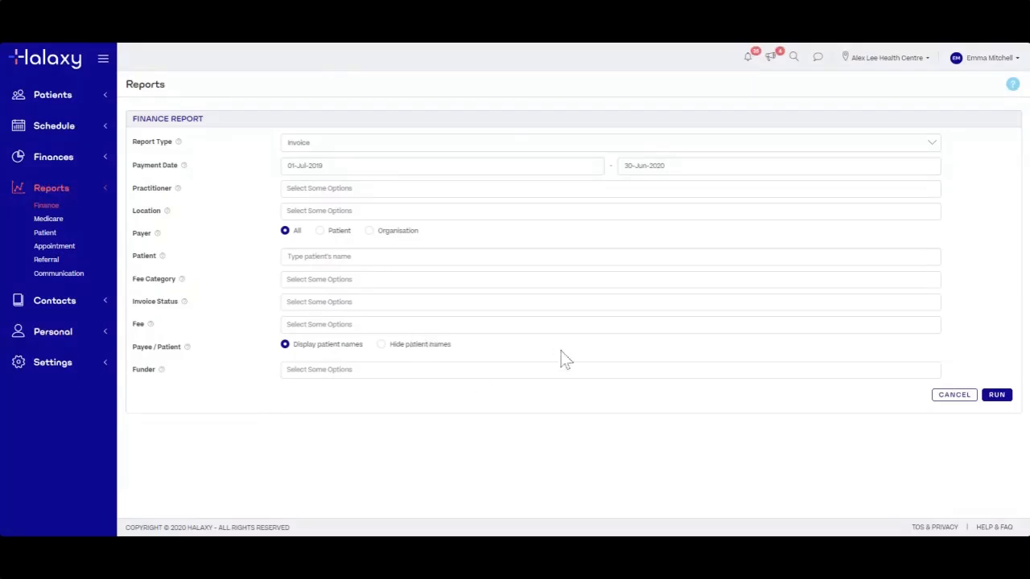
click(994, 402)
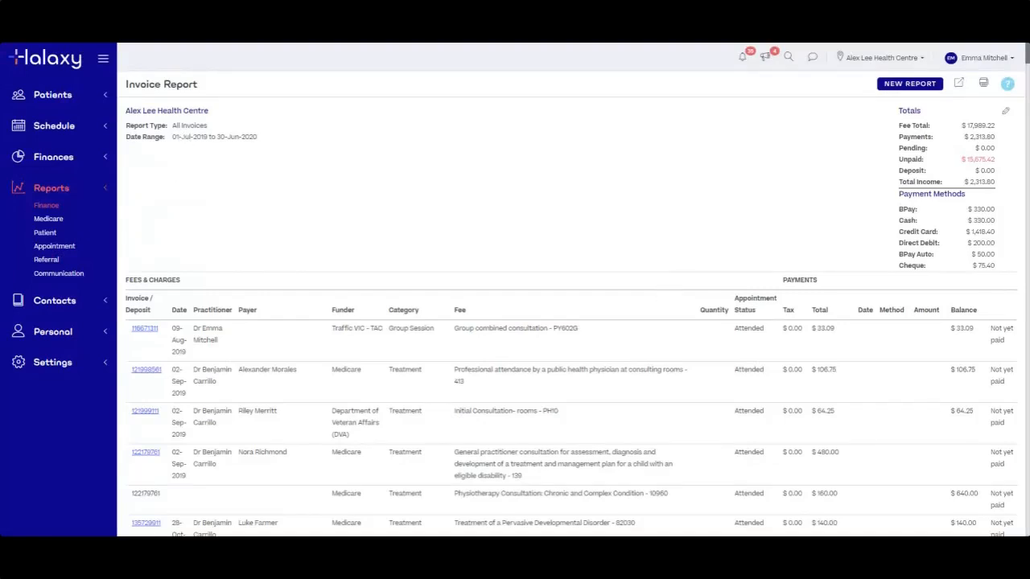
drag(125, 84, 219, 91)
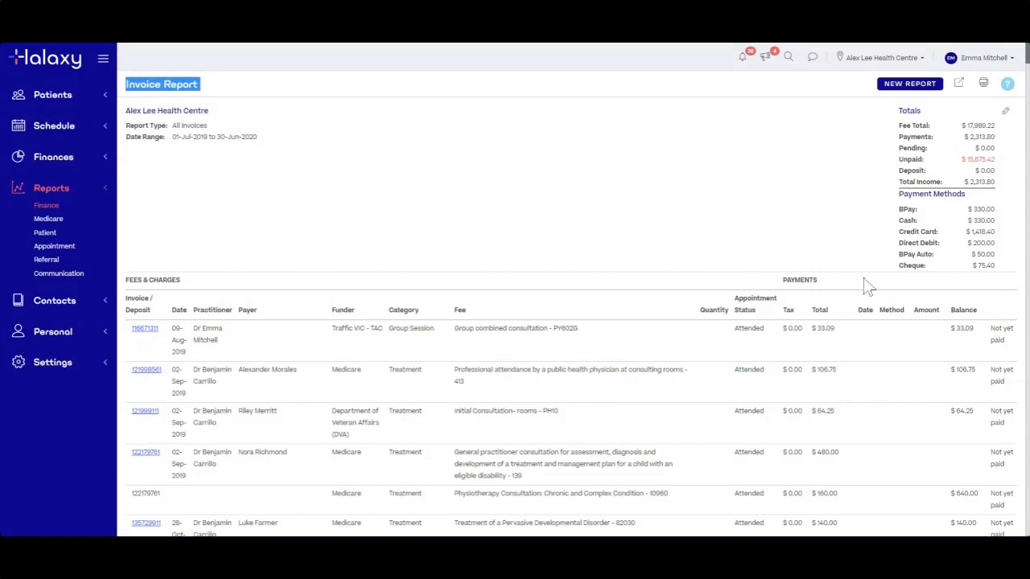
click(837, 197)
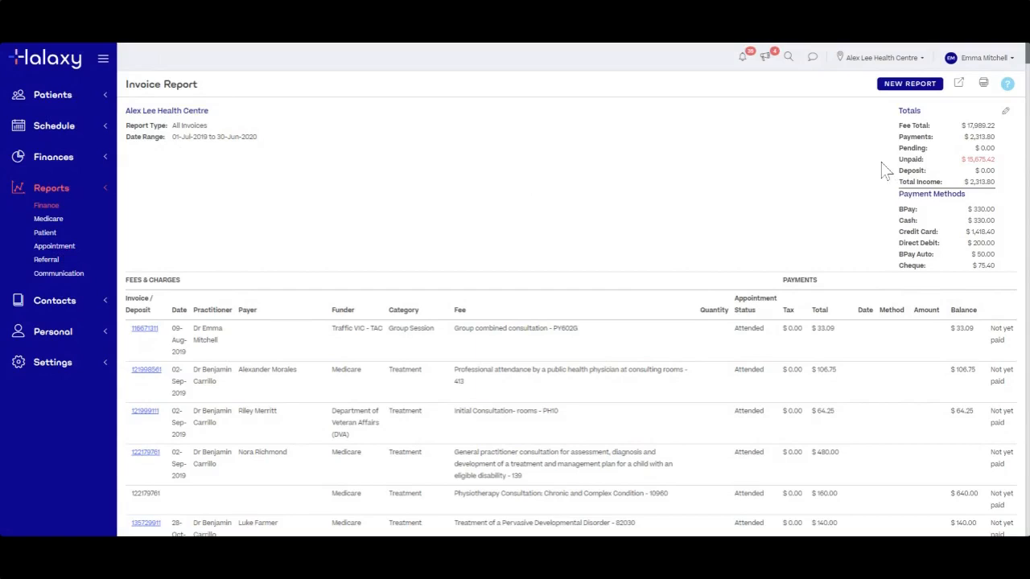
drag(172, 139, 259, 139)
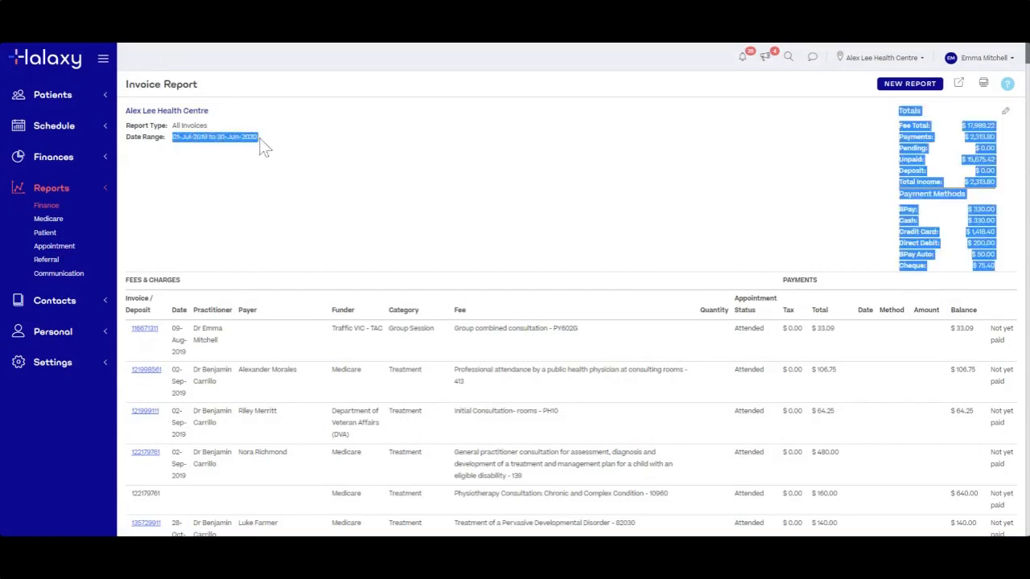
click(297, 138)
drag(172, 140, 257, 144)
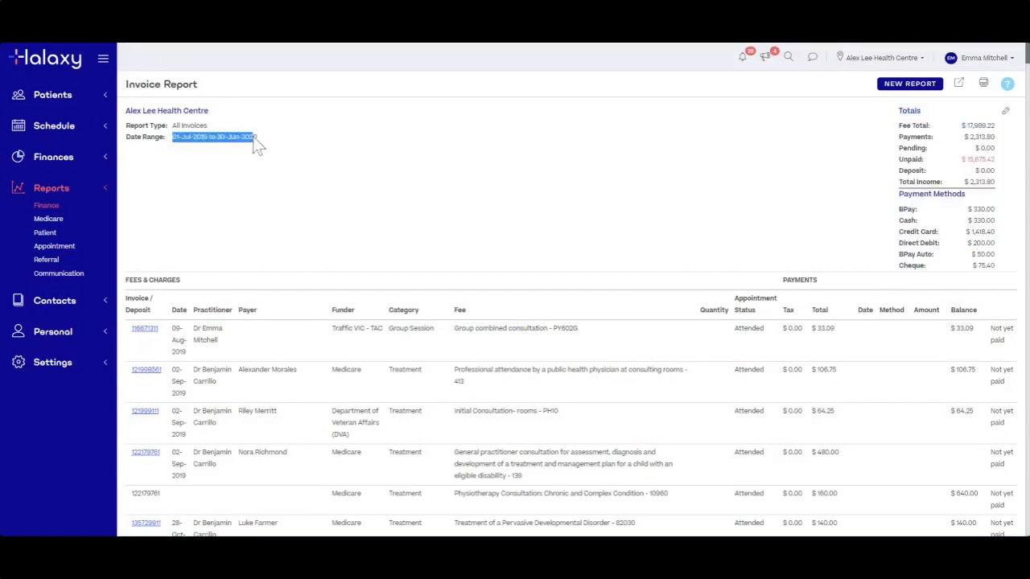
click(546, 201)
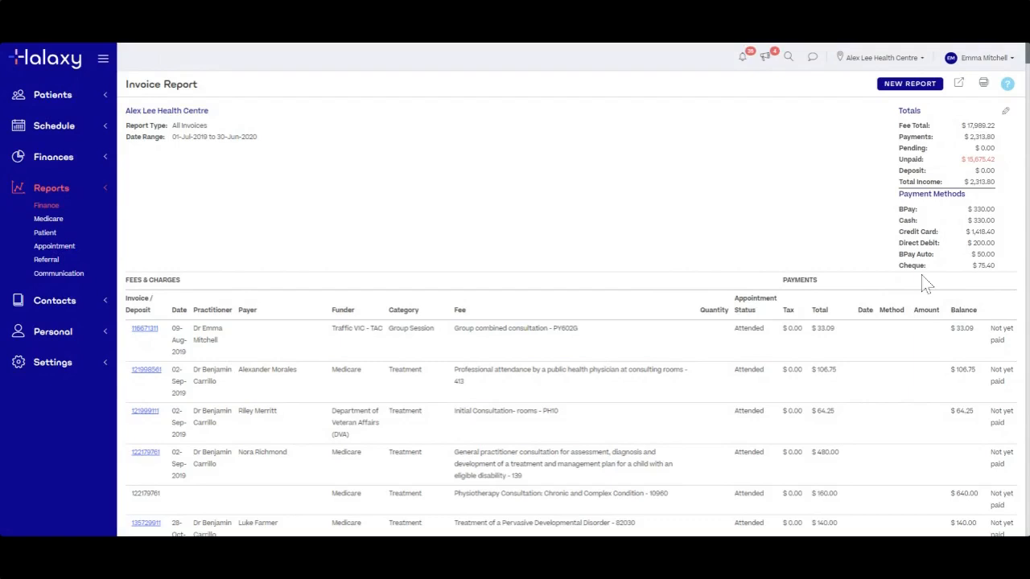
scroll(857, 405, down, 1)
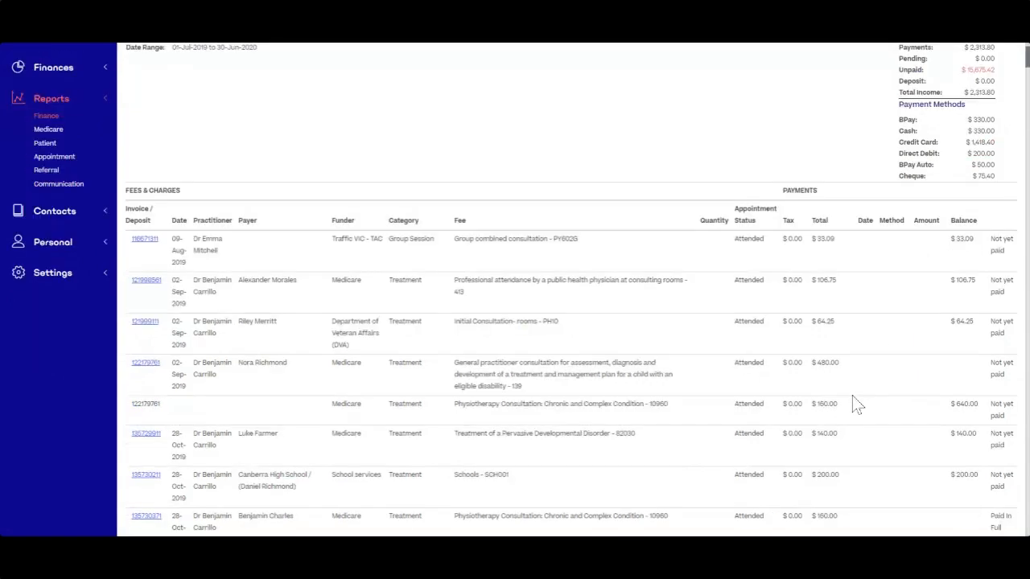
scroll(857, 404, up, 1)
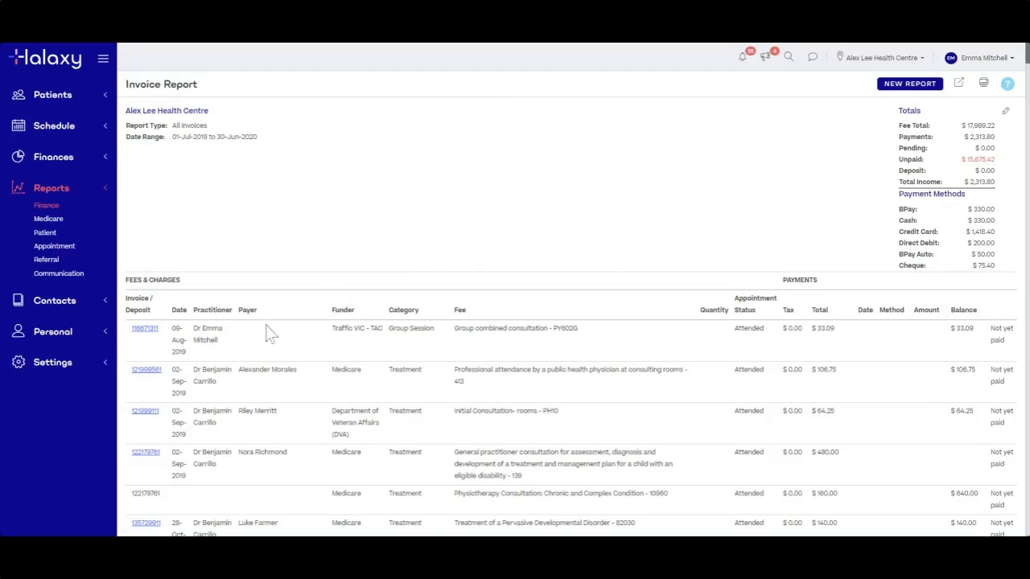
drag(172, 137, 259, 139)
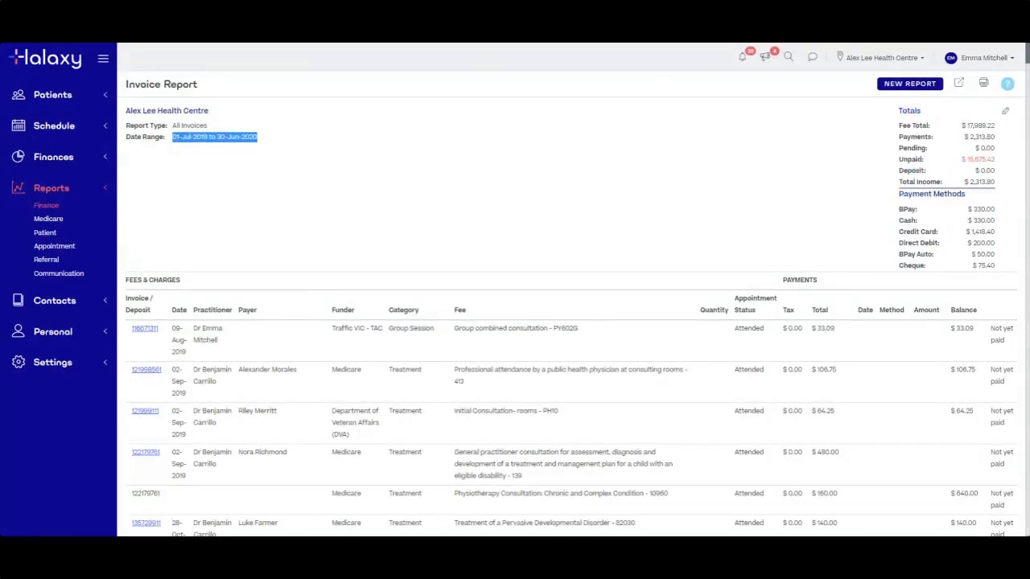
click(254, 246)
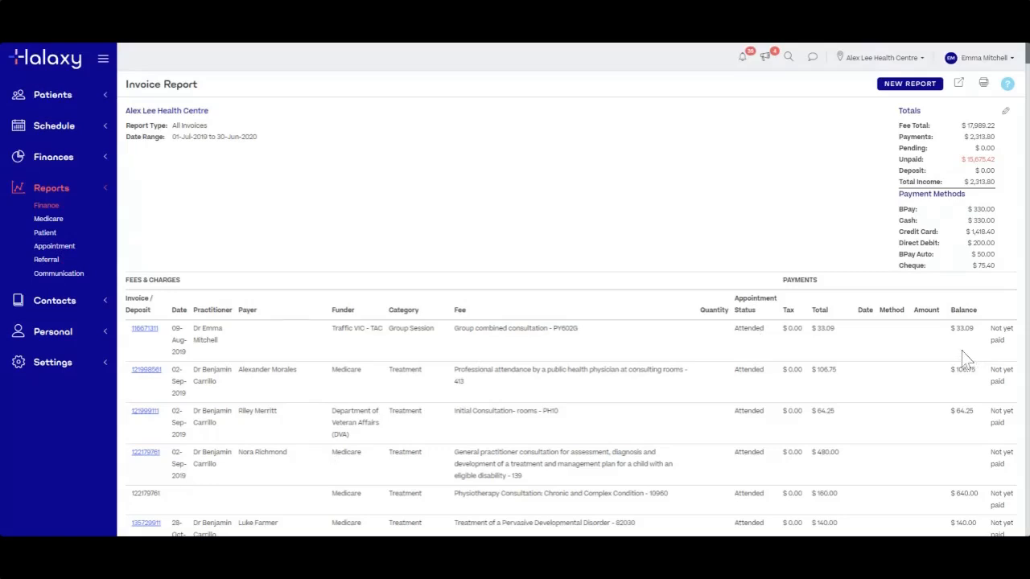
drag(898, 160, 995, 160)
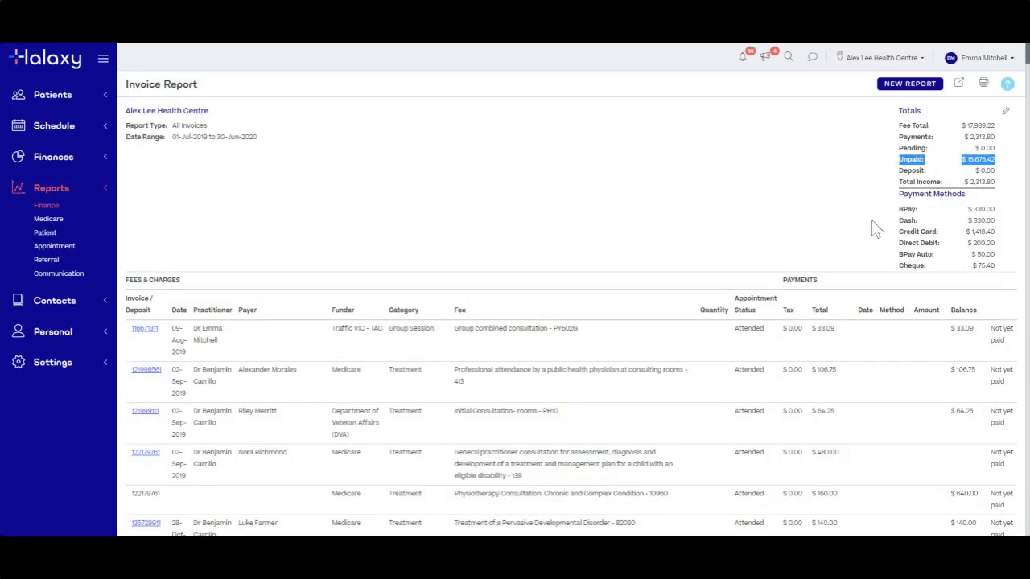
click(835, 184)
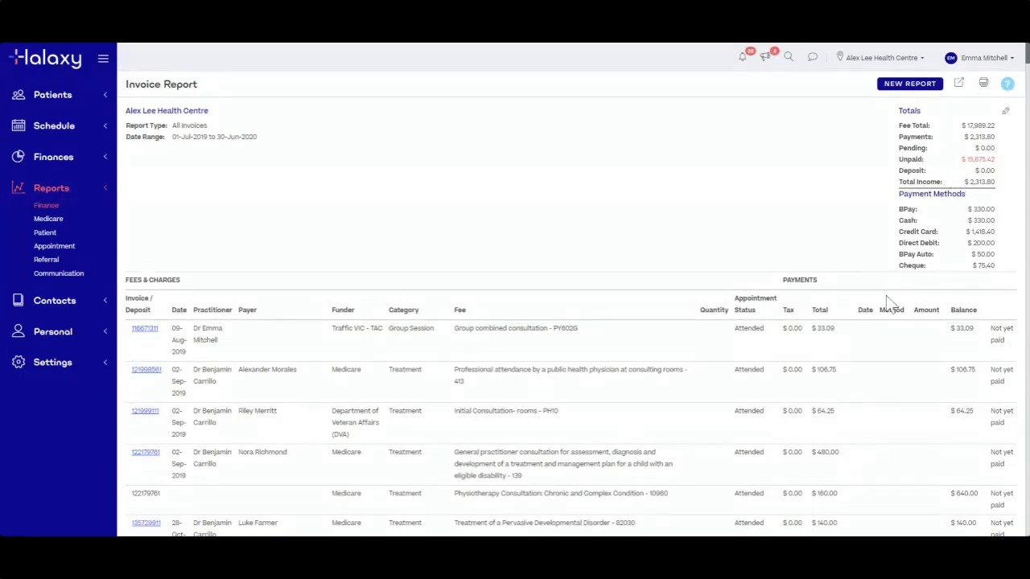
scroll(889, 306, down, 3)
scroll(861, 298, up, 2)
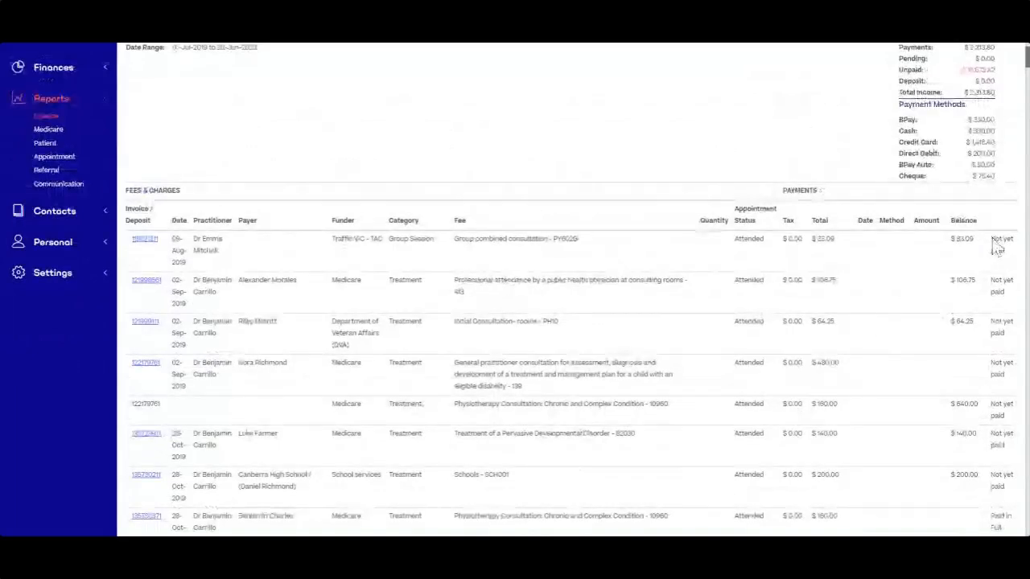
drag(990, 237, 1007, 250)
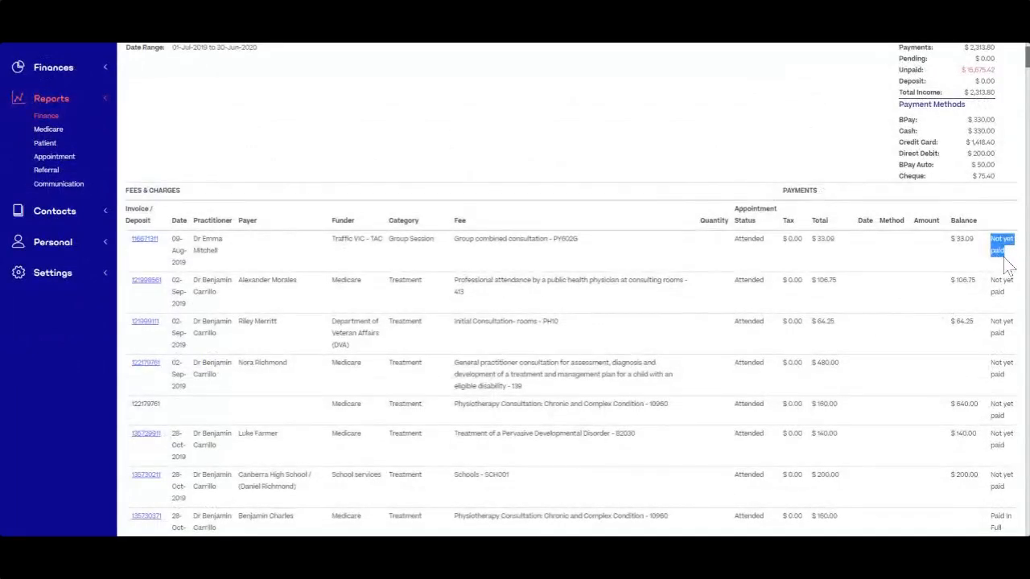
click(1002, 261)
drag(974, 240, 951, 240)
click(961, 290)
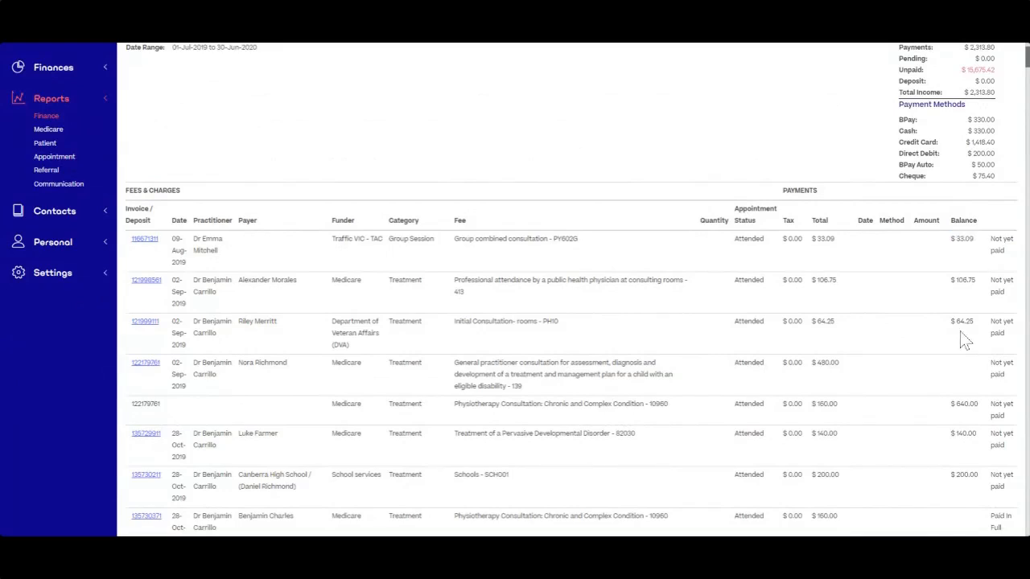
scroll(961, 340, down, 2)
scroll(961, 340, up, 4)
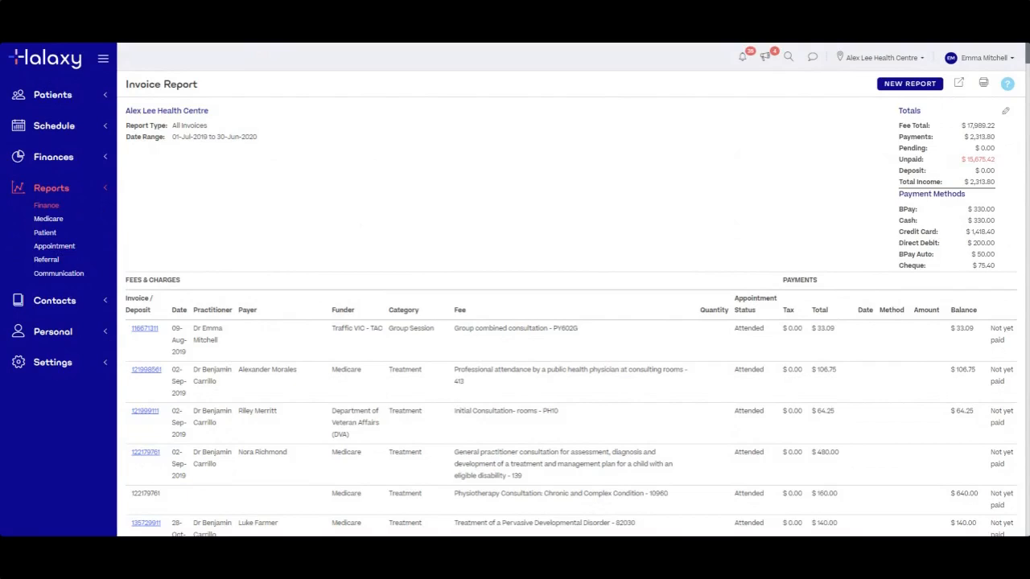
click(1005, 115)
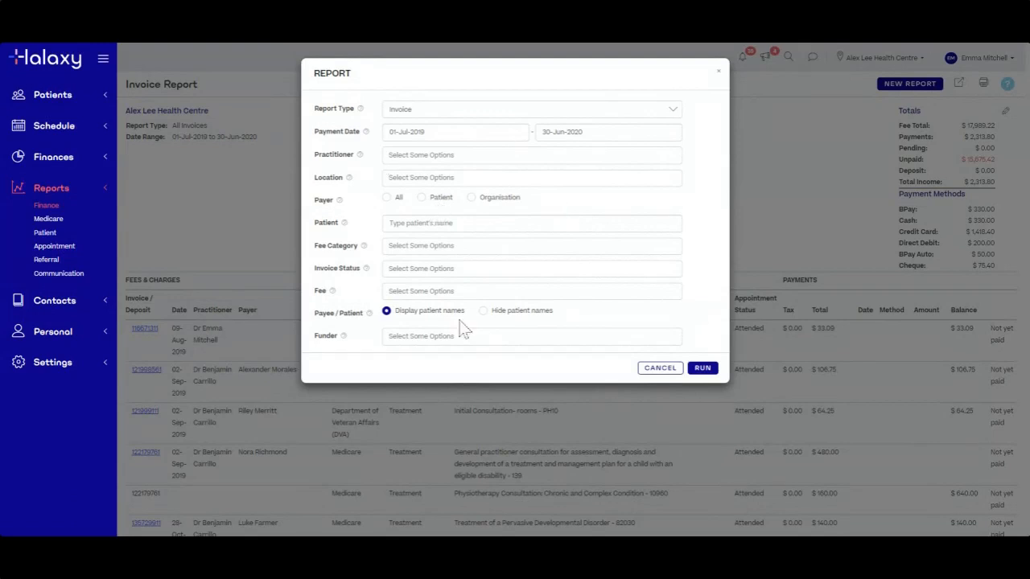
Rerun the invoice report with Payer set to All and Invoice Status limited to Active
click(400, 268)
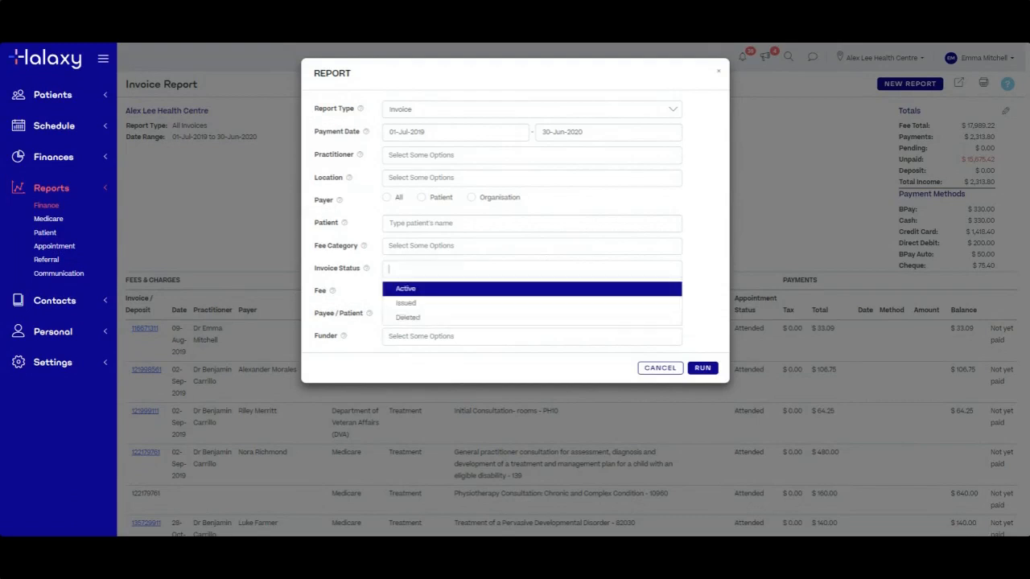
double_click(365, 271)
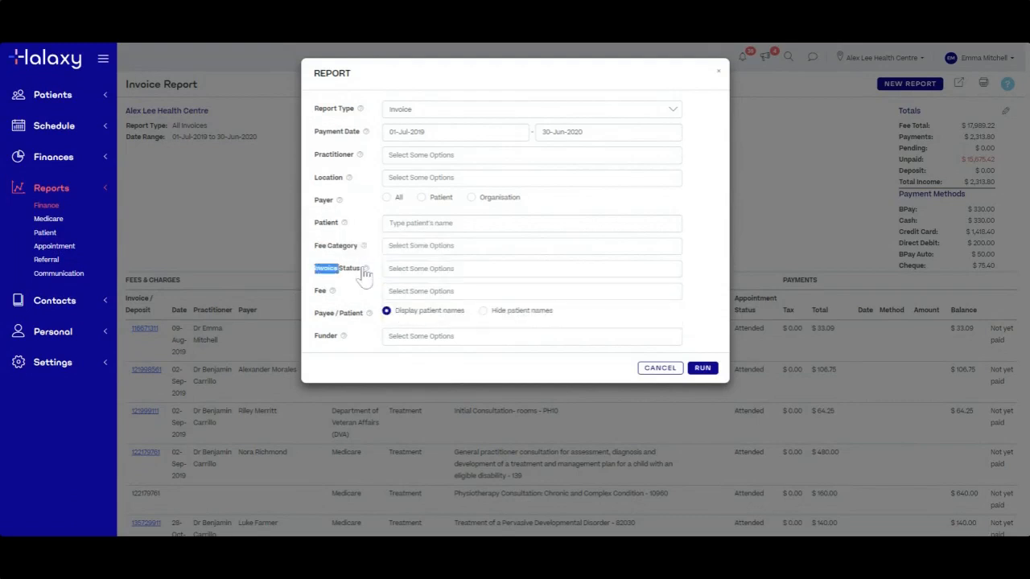
click(657, 208)
click(387, 198)
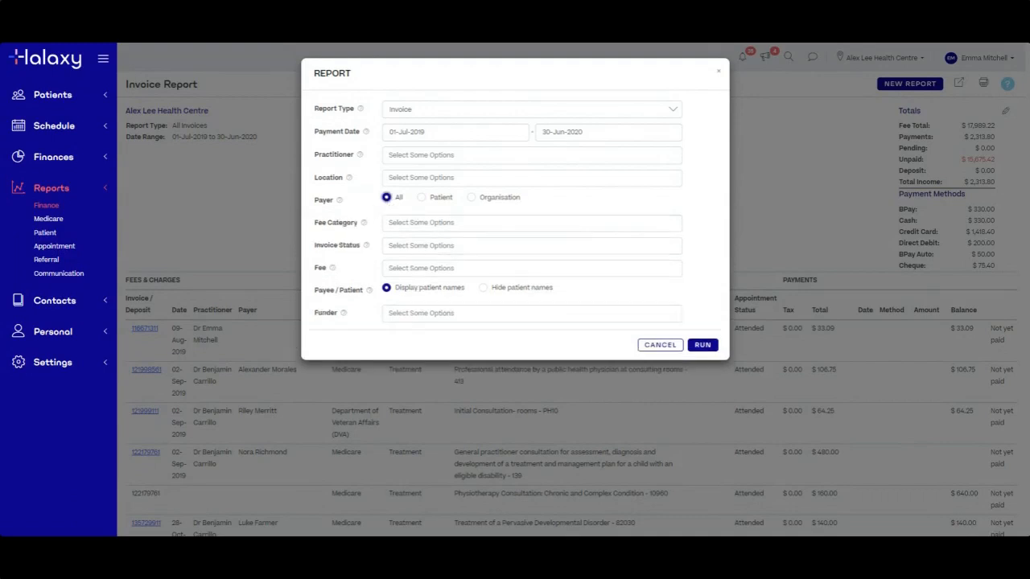
click(398, 245)
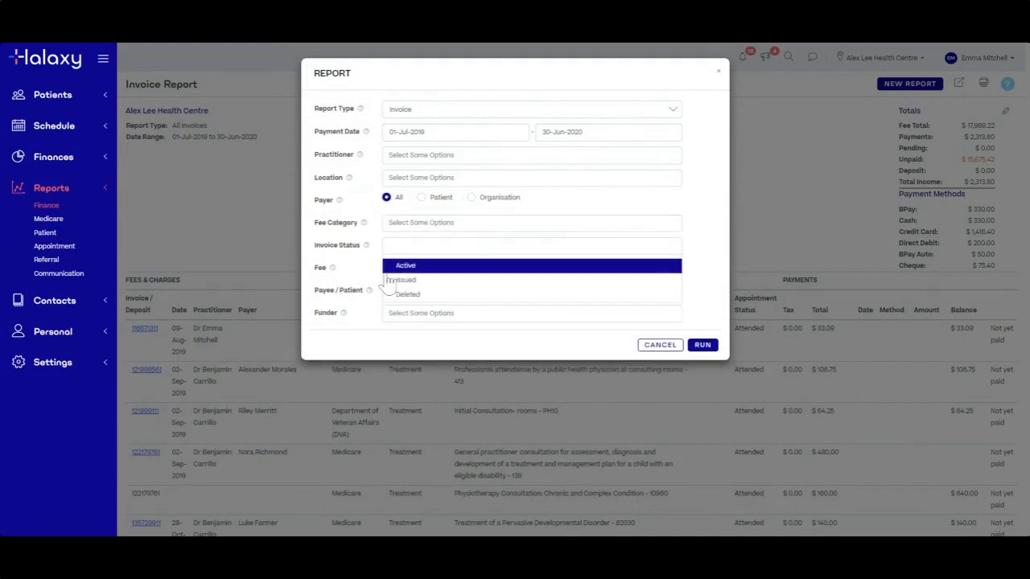
click(599, 203)
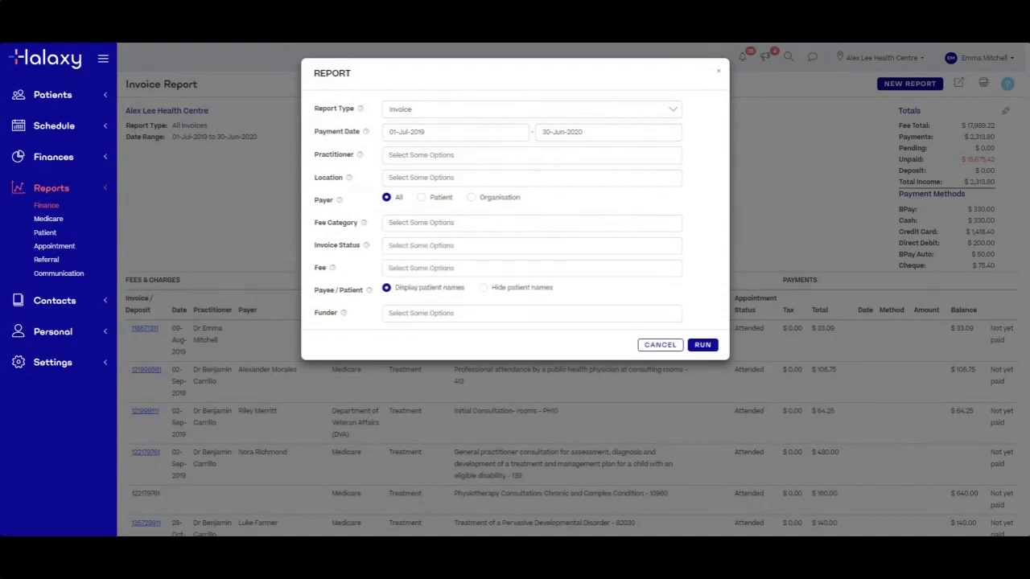
click(430, 222)
click(444, 208)
click(422, 245)
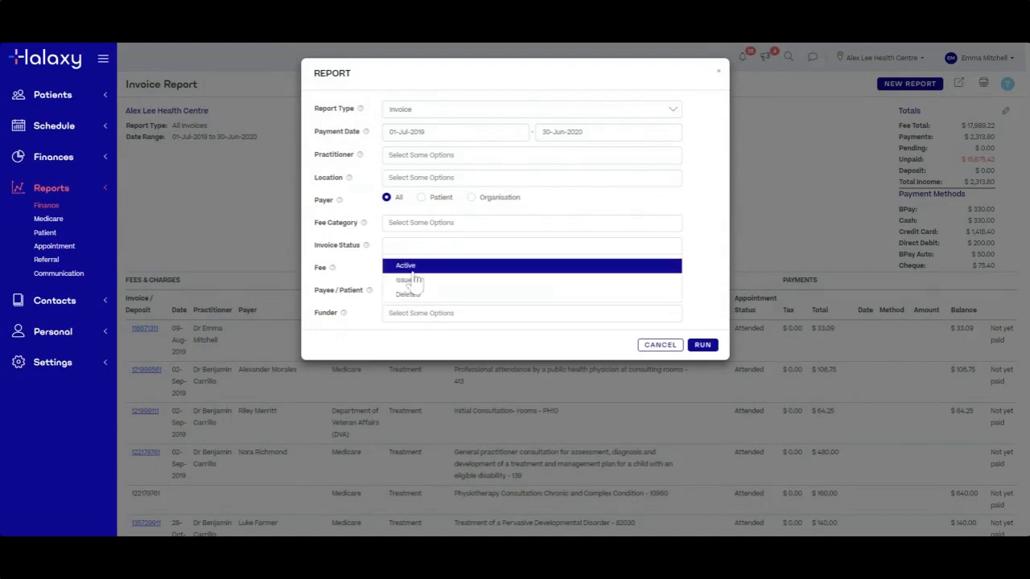
click(409, 270)
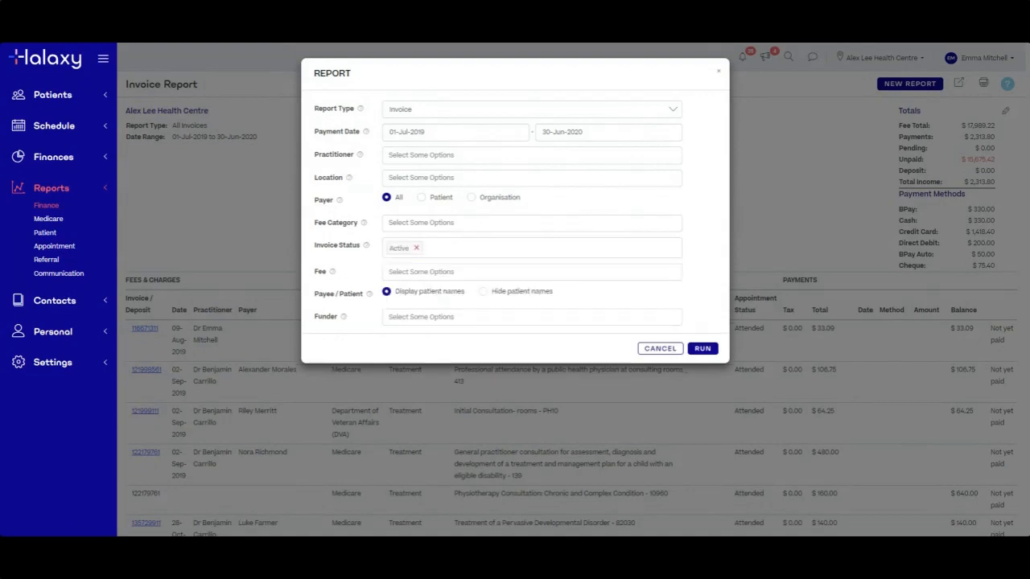
click(700, 352)
scroll(711, 363, down, 5)
scroll(712, 364, down, 15)
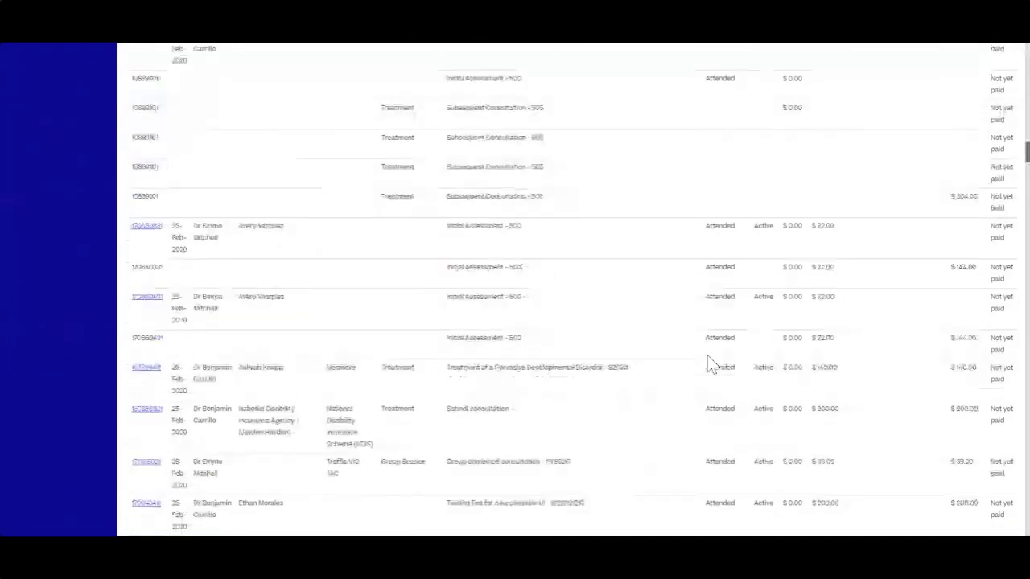
scroll(711, 364, up, 15)
scroll(875, 377, up, 10)
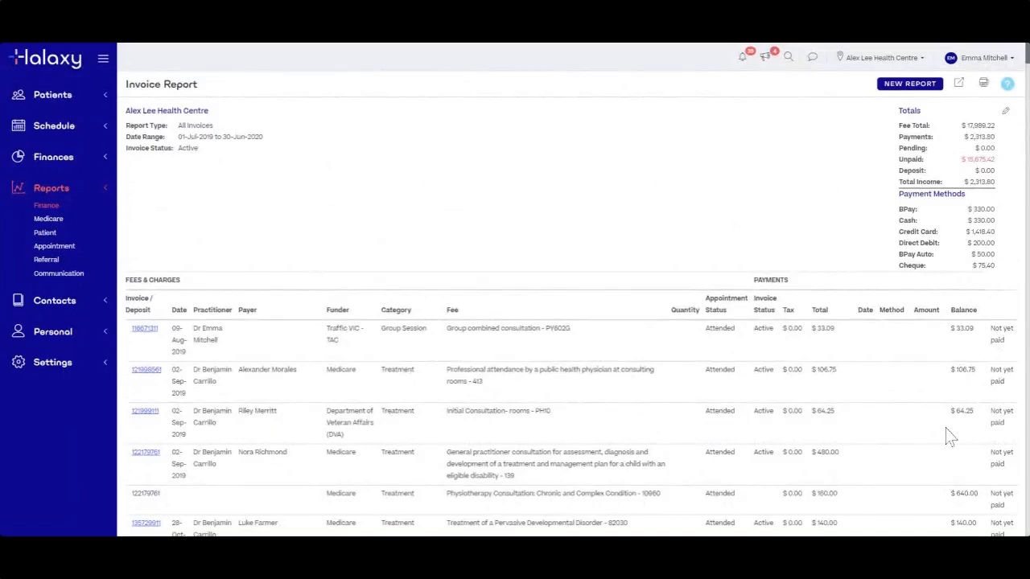
scroll(898, 422, down, 3)
scroll(895, 416, up, 3)
scroll(409, 329, down, 1)
scroll(427, 329, down, 2)
scroll(426, 330, up, 3)
Create a new Business Activity Statement (BAS) finance report and run it
click(47, 210)
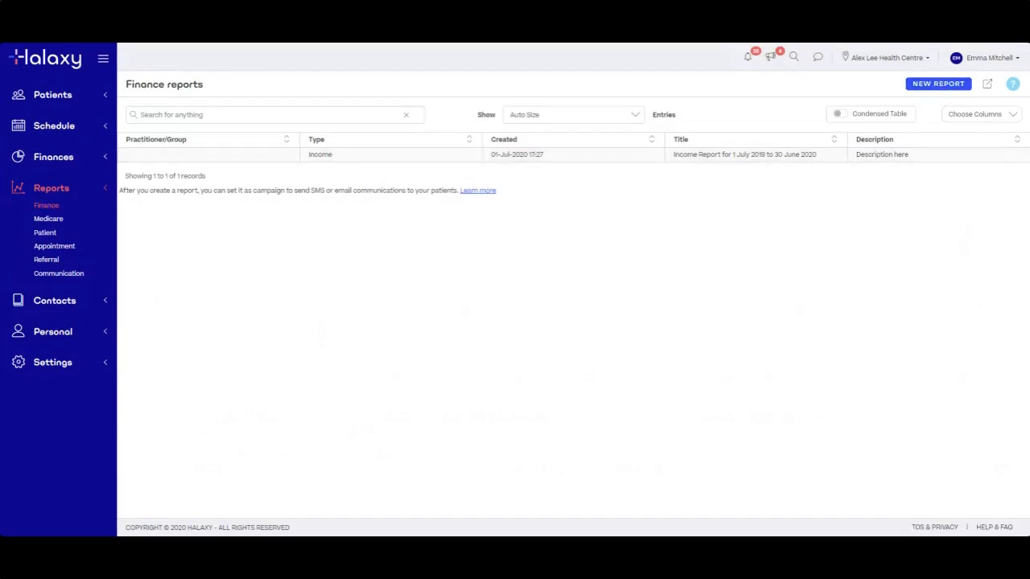
click(929, 85)
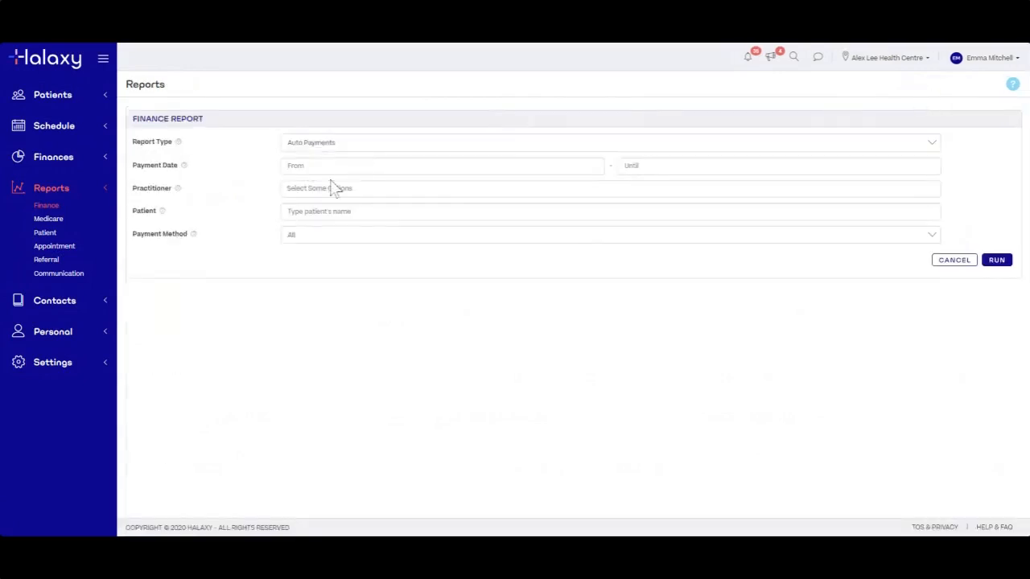
click(306, 144)
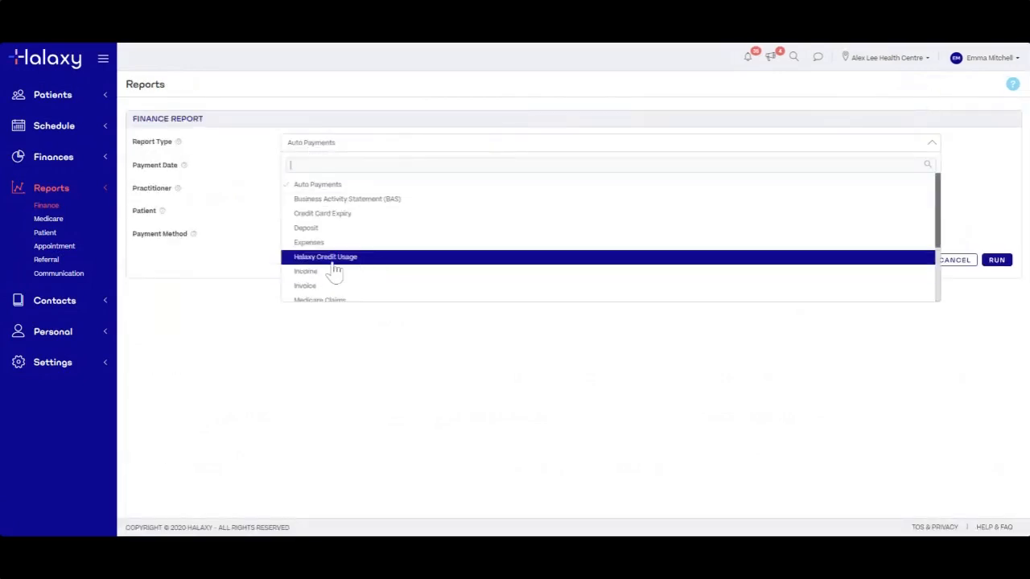
click(331, 201)
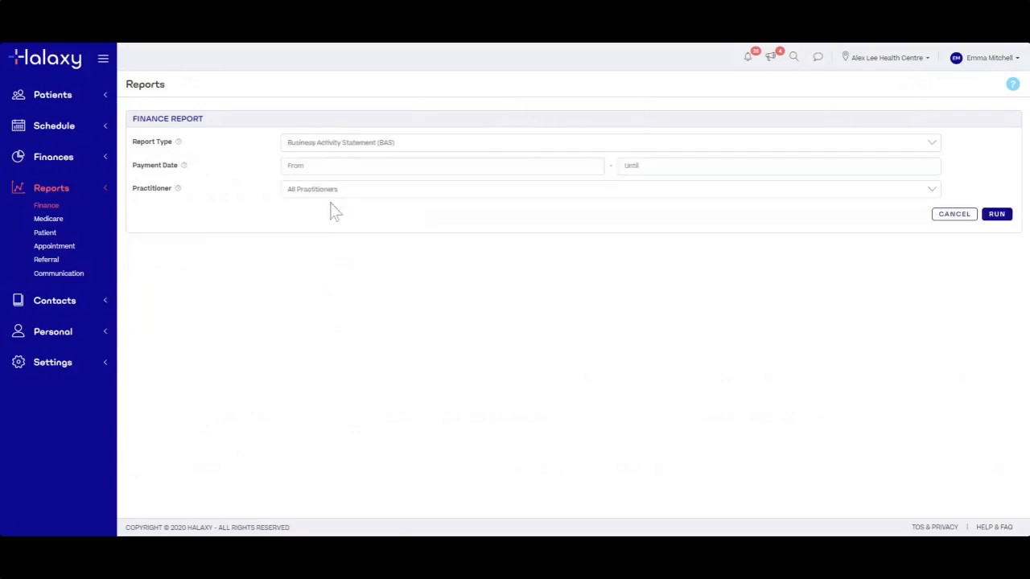
click(996, 216)
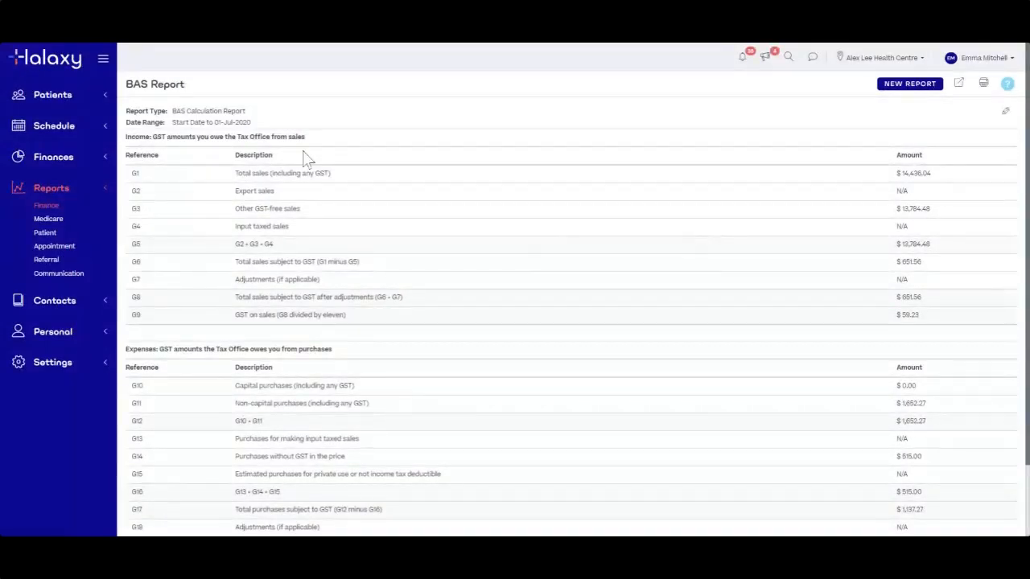
scroll(519, 379, down, 2)
scroll(520, 379, up, 2)
scroll(859, 392, down, 2)
scroll(859, 393, up, 2)
click(1006, 111)
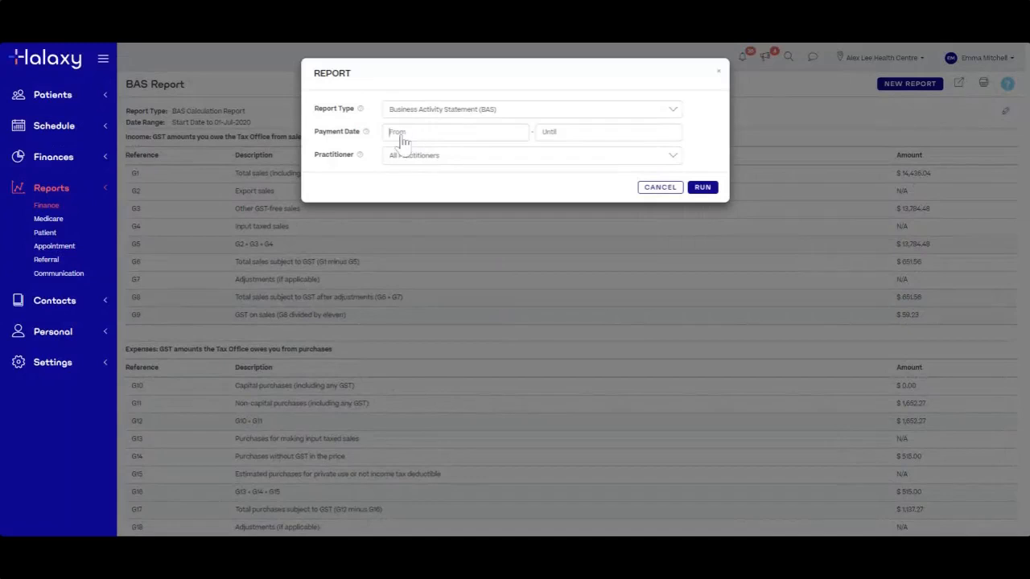
click(398, 133)
click(599, 139)
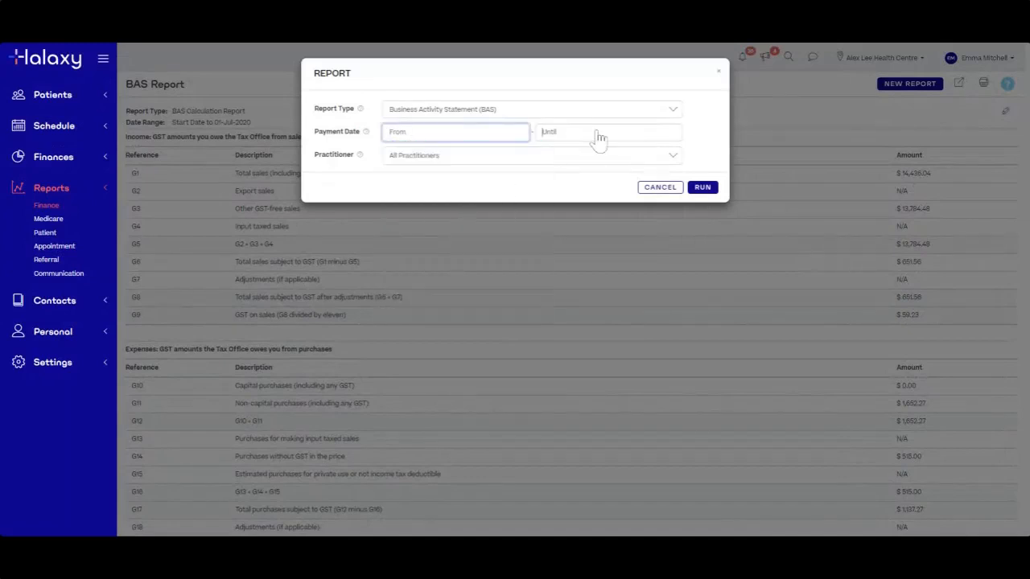
click(740, 133)
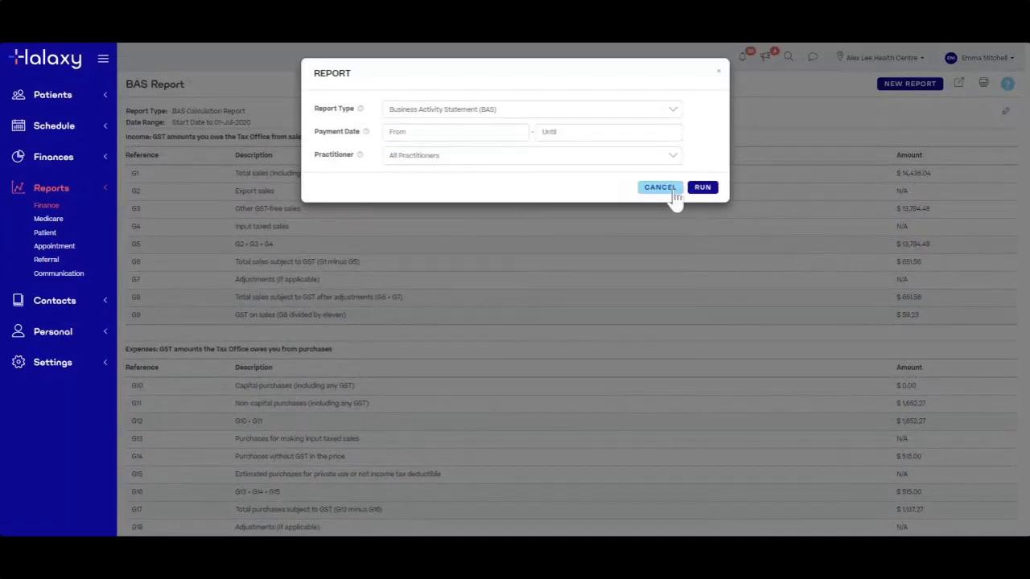
click(659, 187)
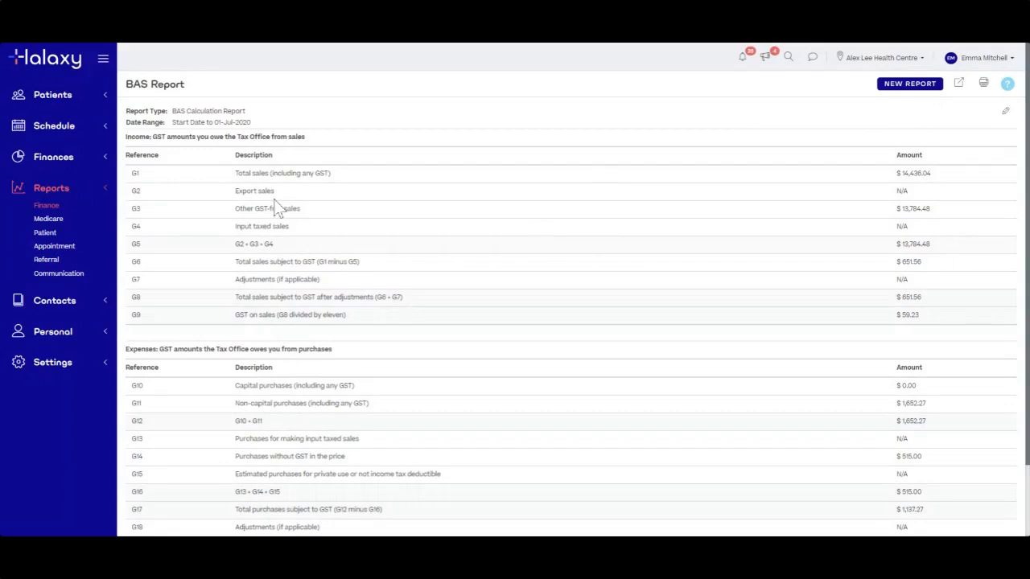
click(46, 206)
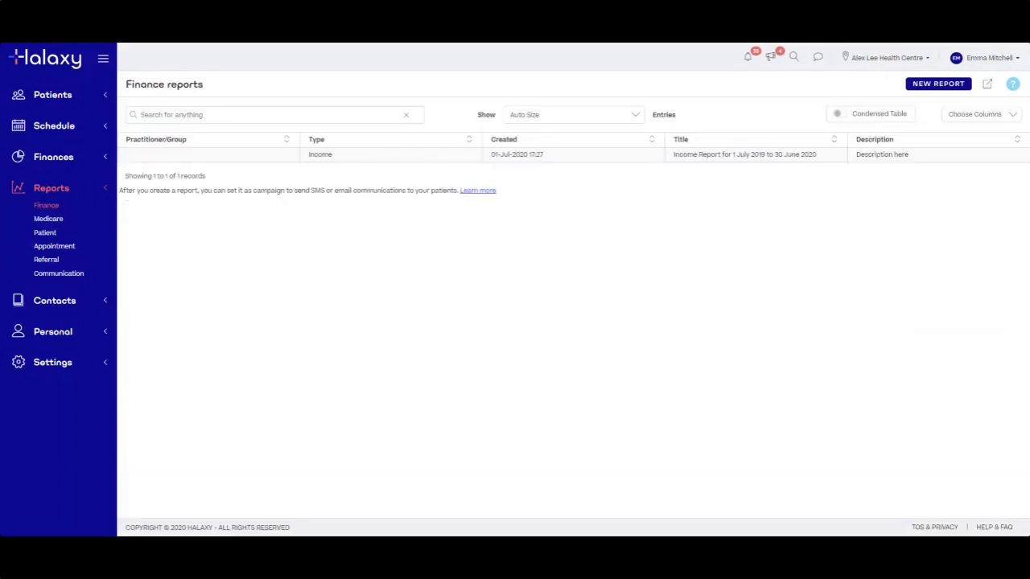
Start a new finance report with the Profit & Loss report type
click(915, 87)
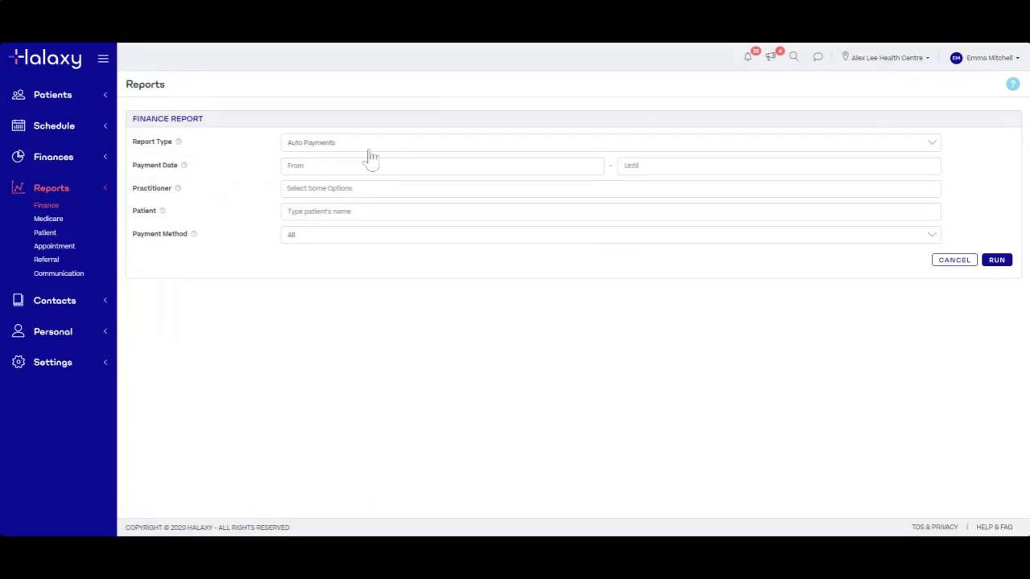
click(370, 151)
scroll(435, 299, down, 3)
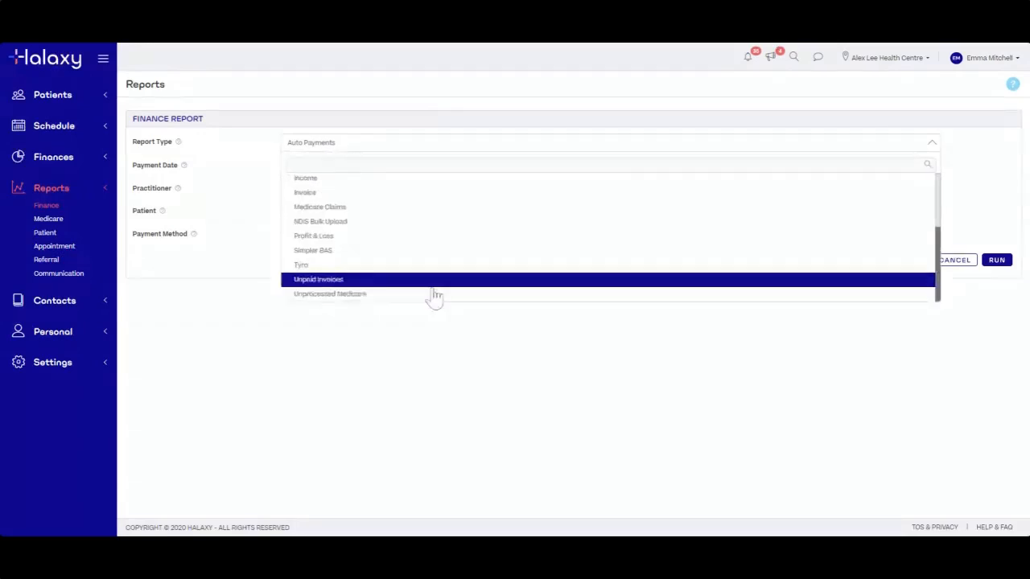
scroll(374, 240, up, 3)
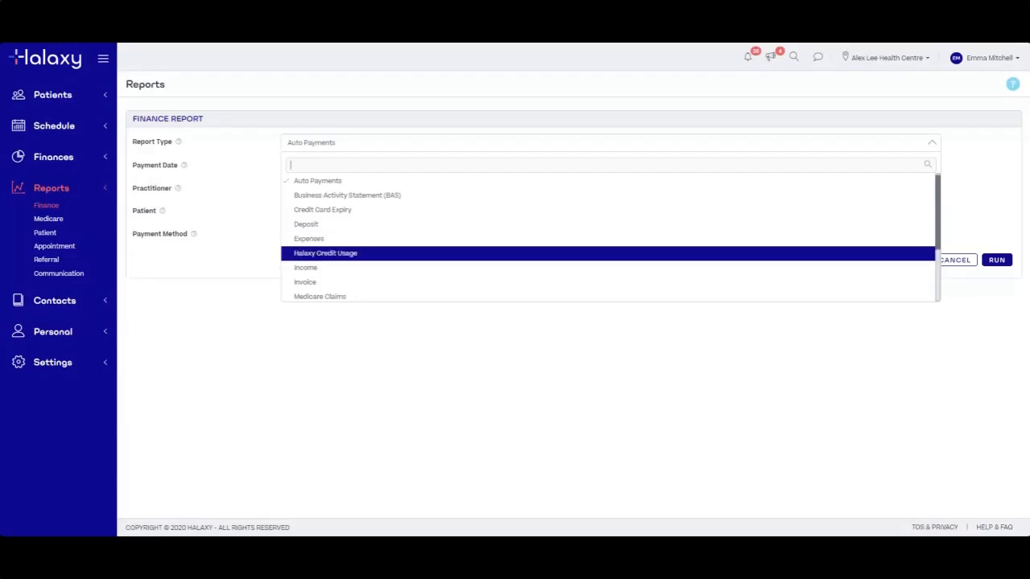
scroll(417, 261, down, 2)
scroll(416, 263, up, 2)
scroll(417, 266, down, 2)
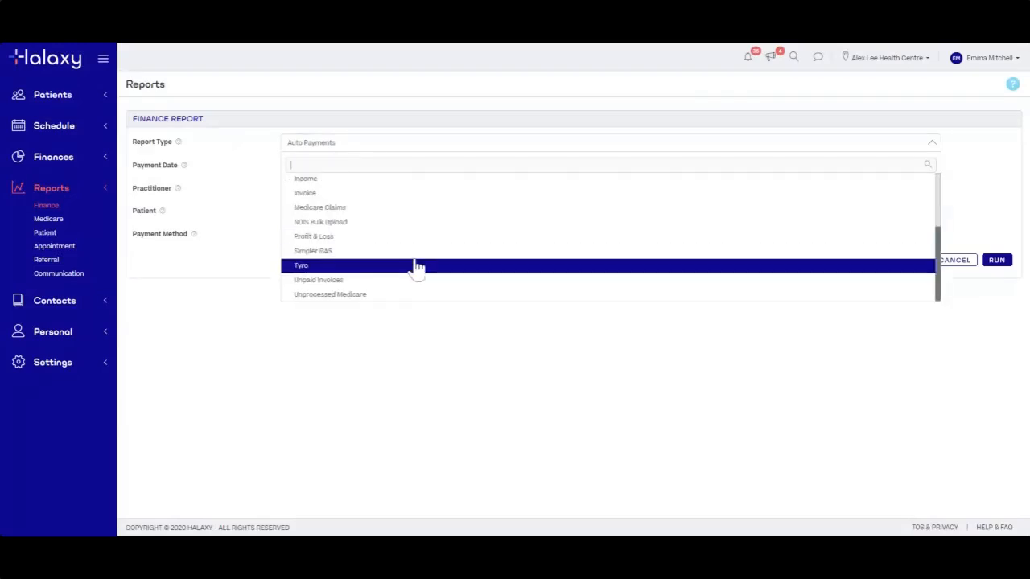
click(362, 238)
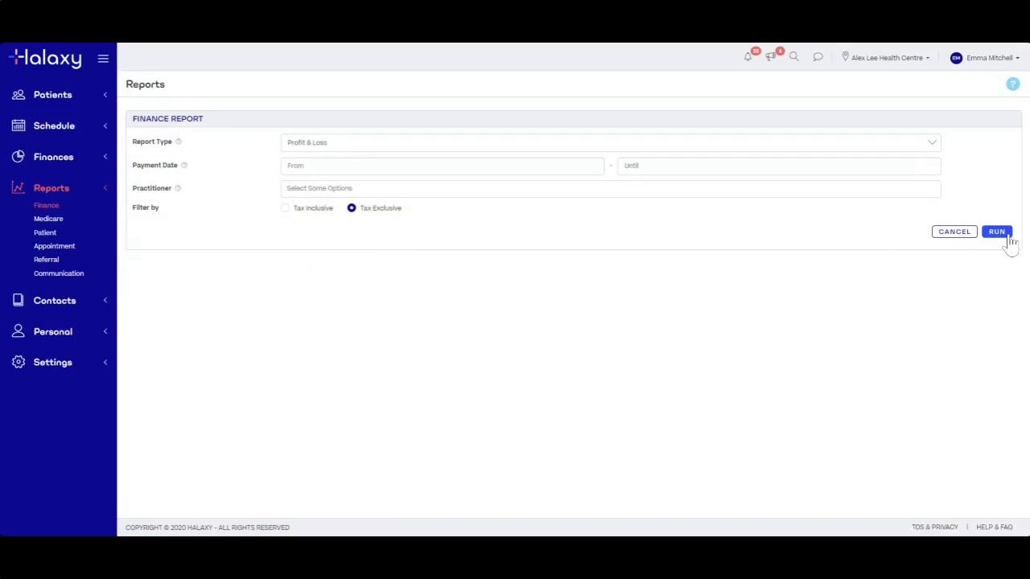
Set payment dates 01-Jul-2019 to 30-Jun-2020 and run the Profit & Loss report
click(375, 168)
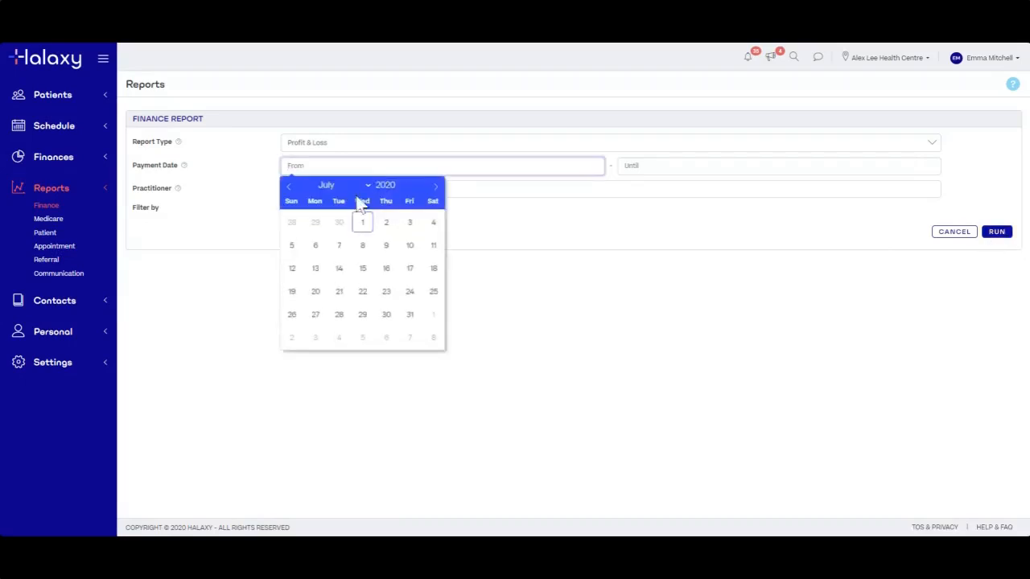
click(408, 189)
click(317, 223)
click(670, 171)
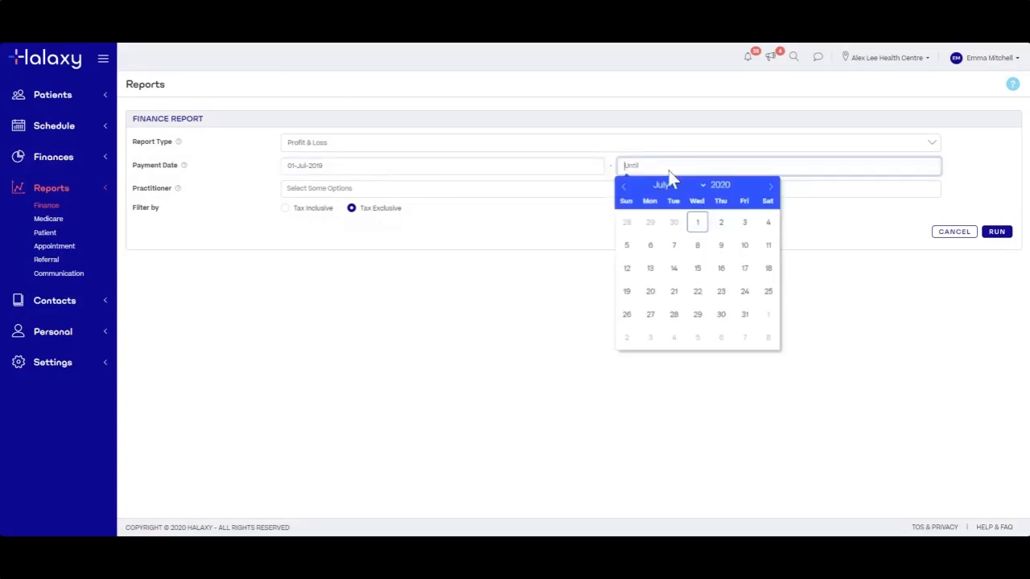
click(674, 223)
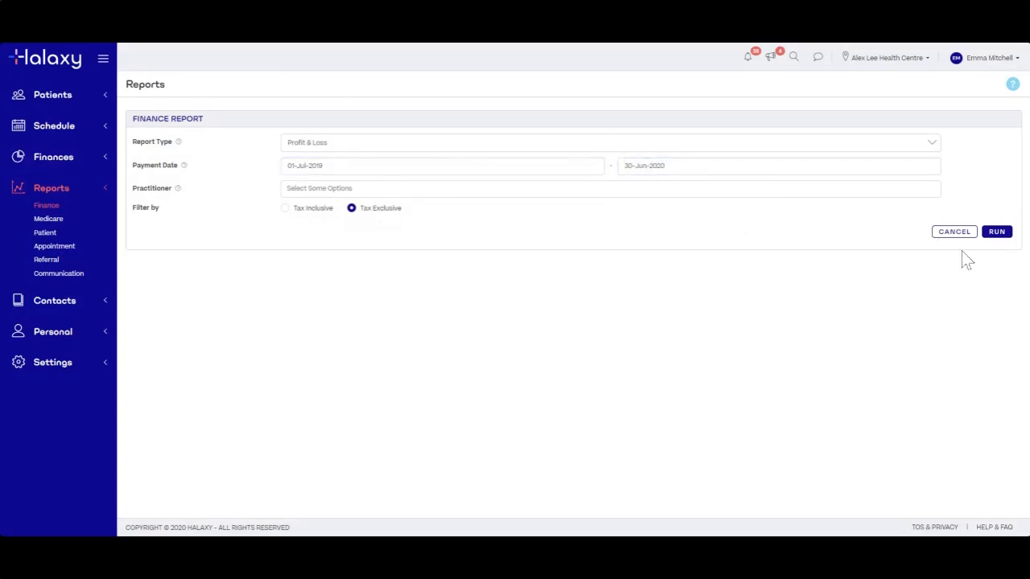
click(1002, 238)
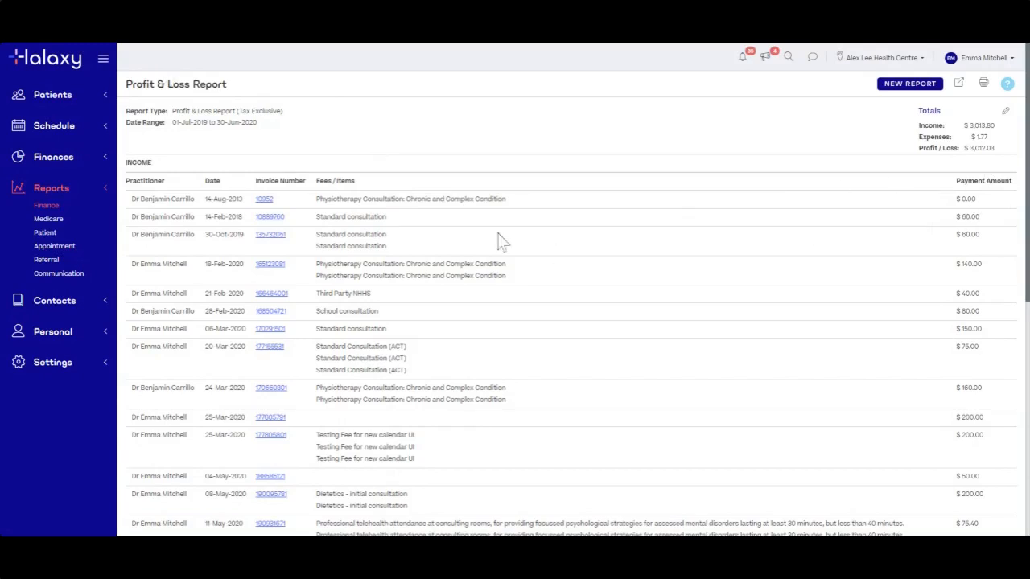
Review the Profit & Loss results down to the Expenses section and save the report
drag(126, 167, 165, 166)
click(173, 170)
scroll(259, 360, down, 2)
scroll(259, 362, up, 2)
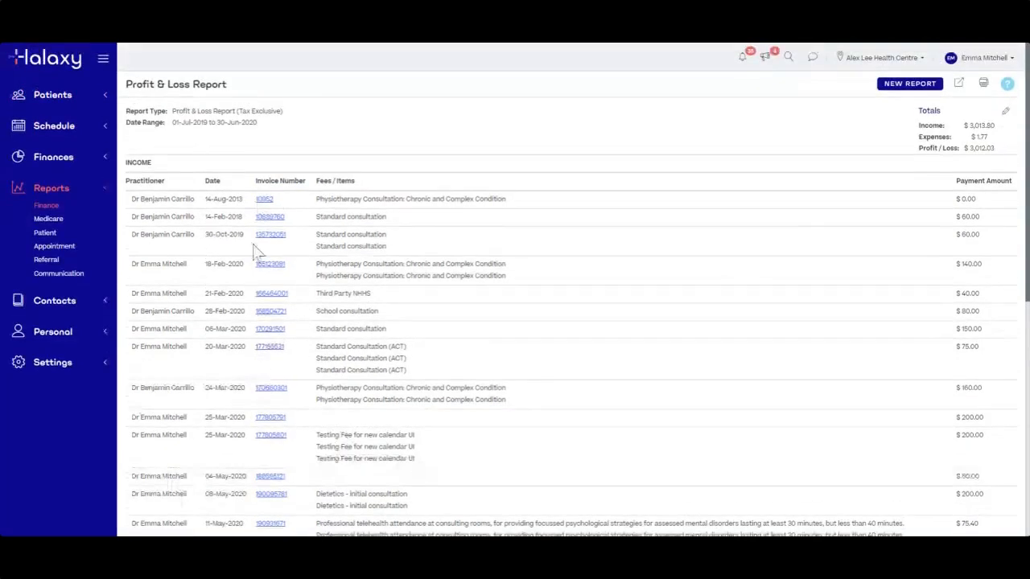
scroll(274, 312, down, 1)
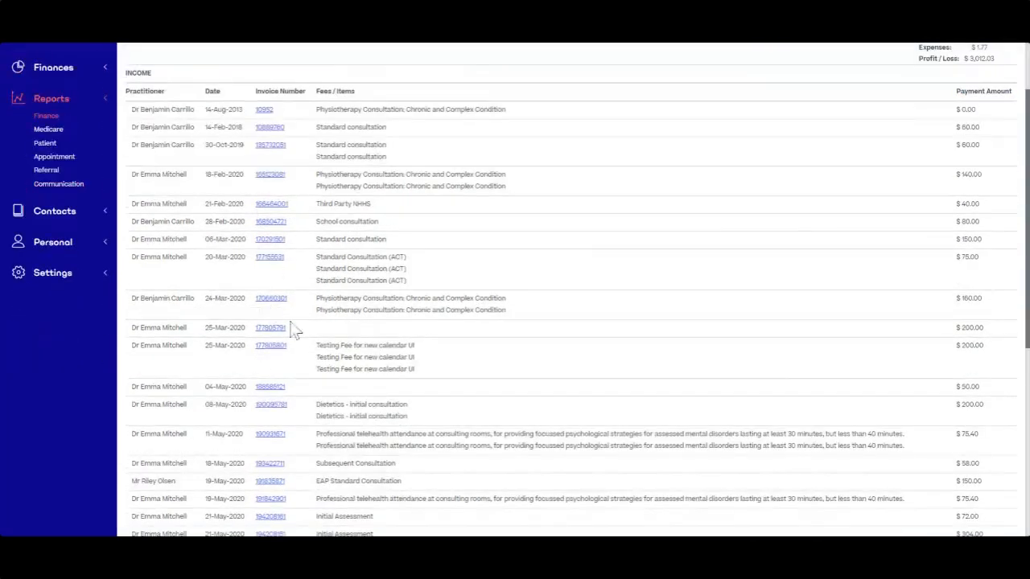
scroll(280, 334, down, 3)
scroll(277, 344, down, 2)
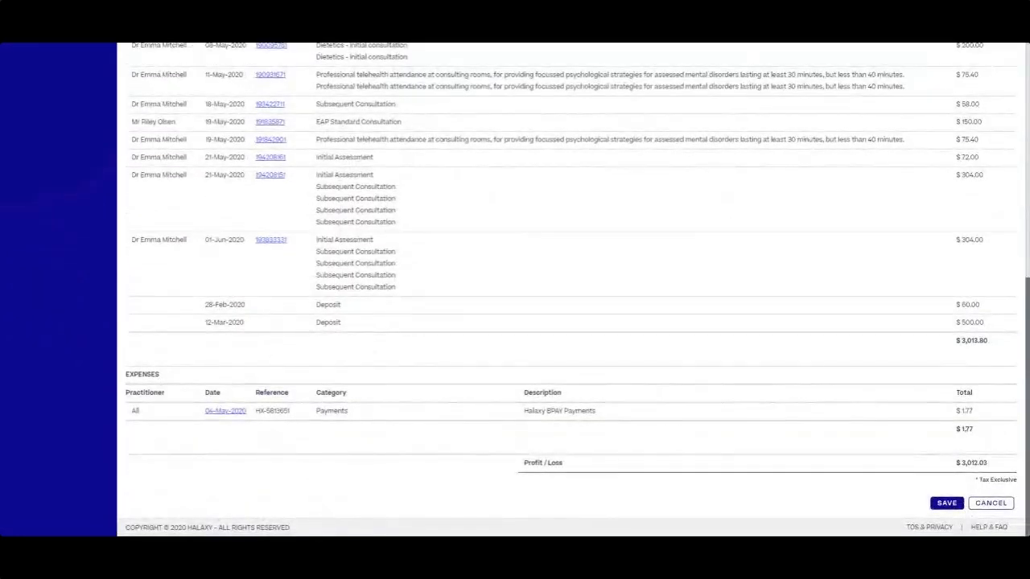
scroll(270, 383, up, 2)
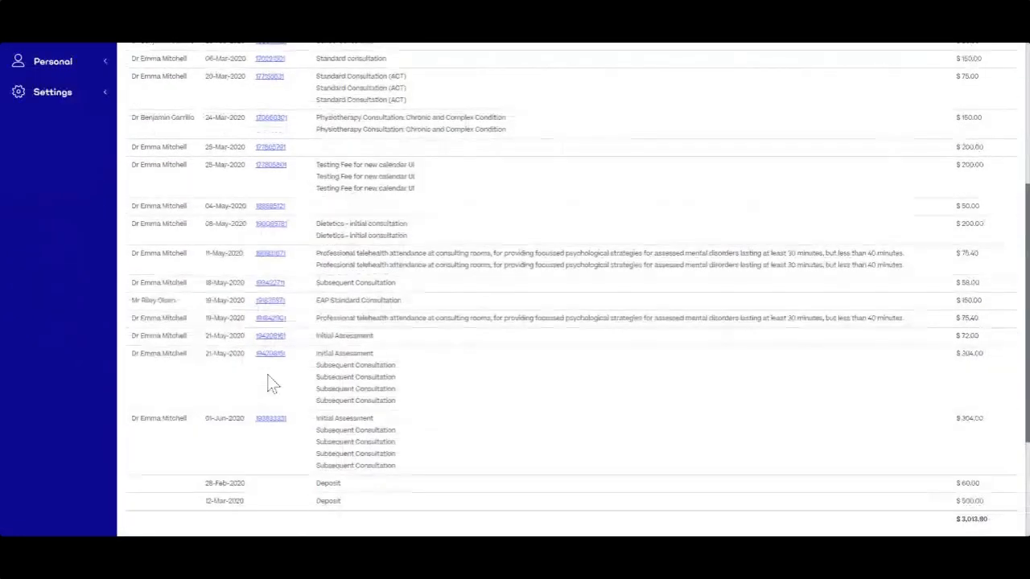
scroll(270, 383, down, 2)
scroll(311, 403, up, 4)
scroll(480, 250, up, 1)
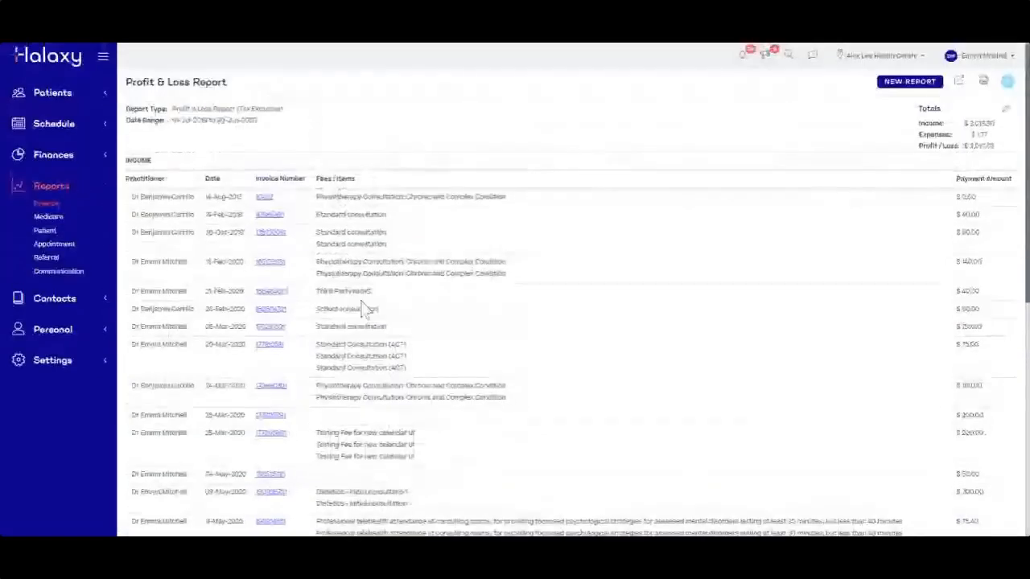
scroll(363, 311, down, 4)
scroll(925, 475, down, 2)
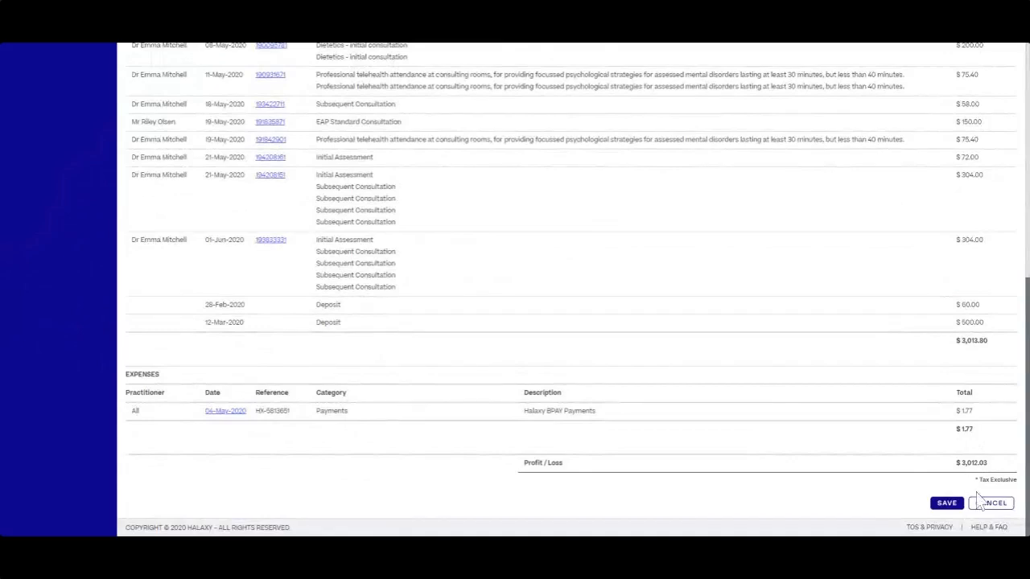
click(947, 504)
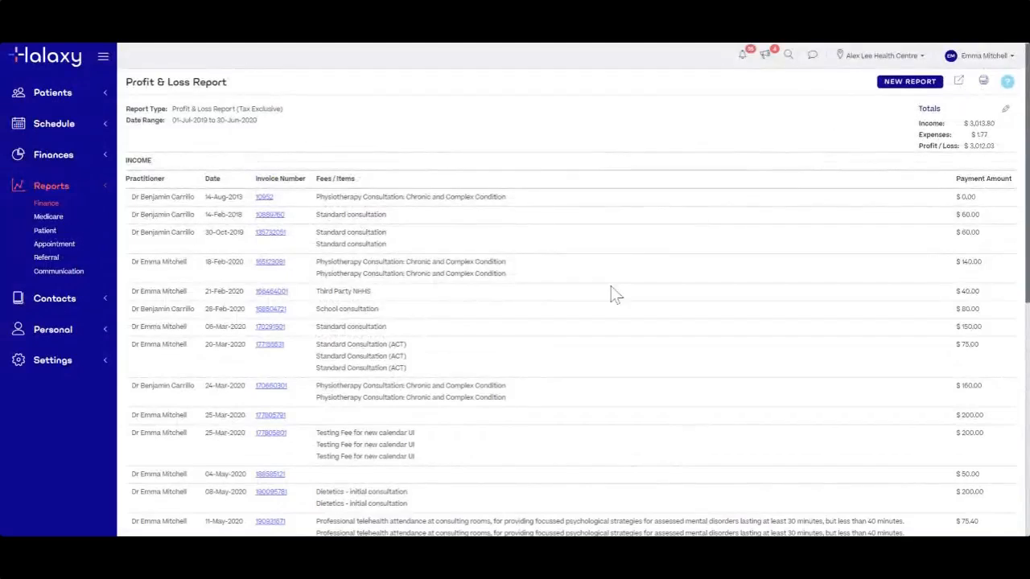
Start a new finance report with the Unpaid Invoices report type
click(909, 85)
click(344, 183)
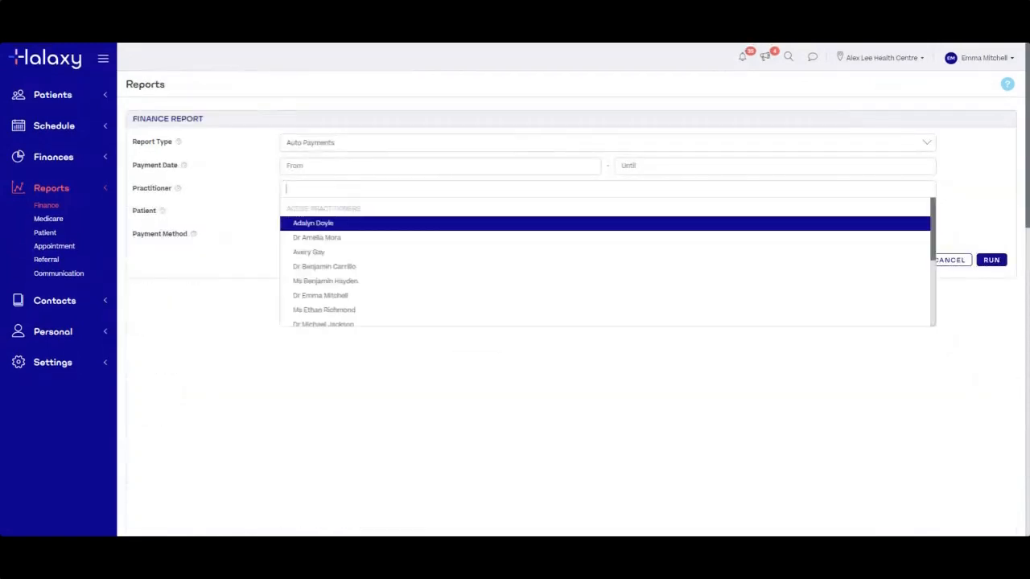
click(284, 184)
click(625, 151)
scroll(346, 299, down, 3)
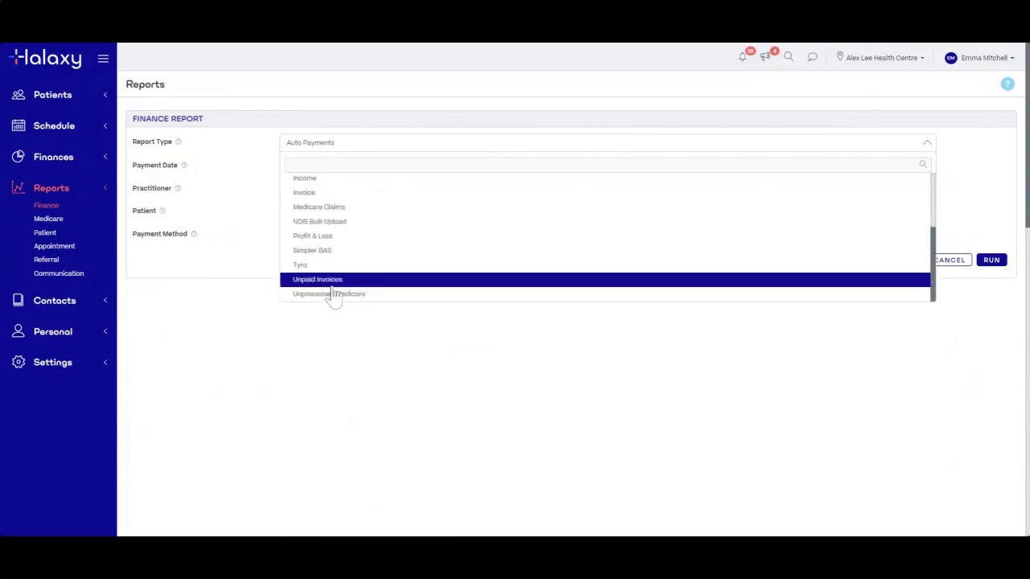
click(331, 281)
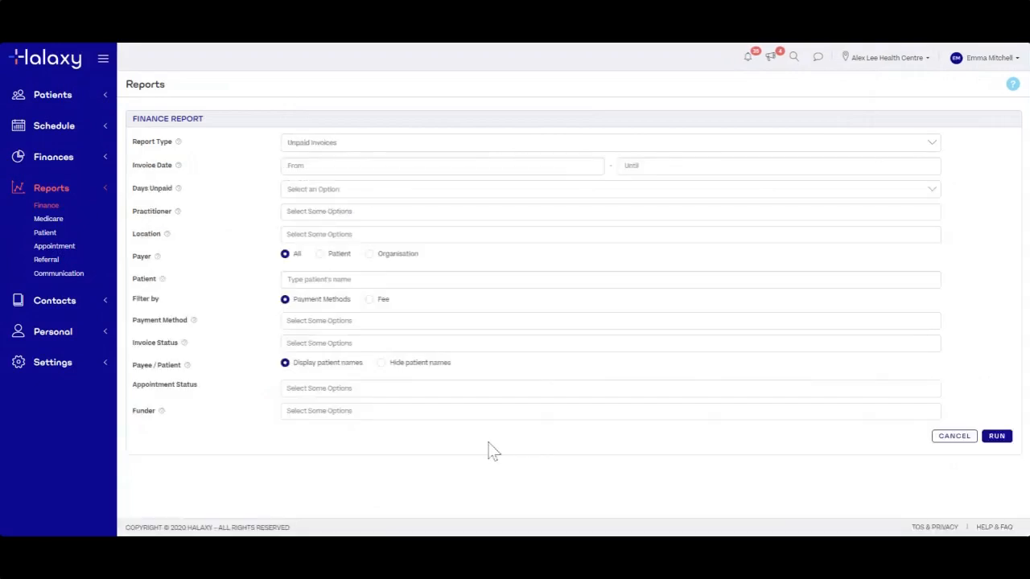
Set invoice dates 01-Jul-2019 to 30-Jun-2020 and run the Unpaid Invoices report
click(368, 166)
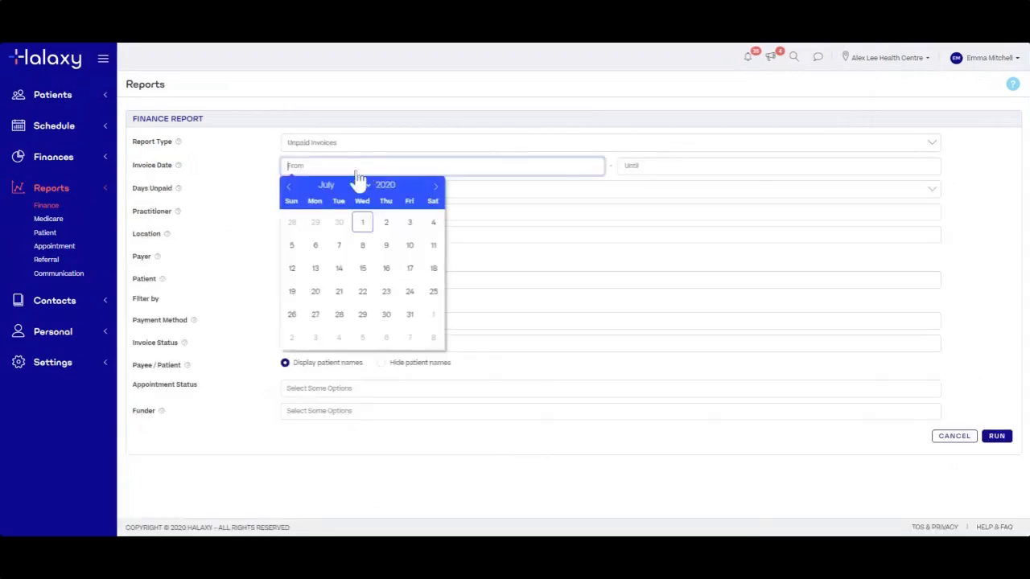
click(409, 188)
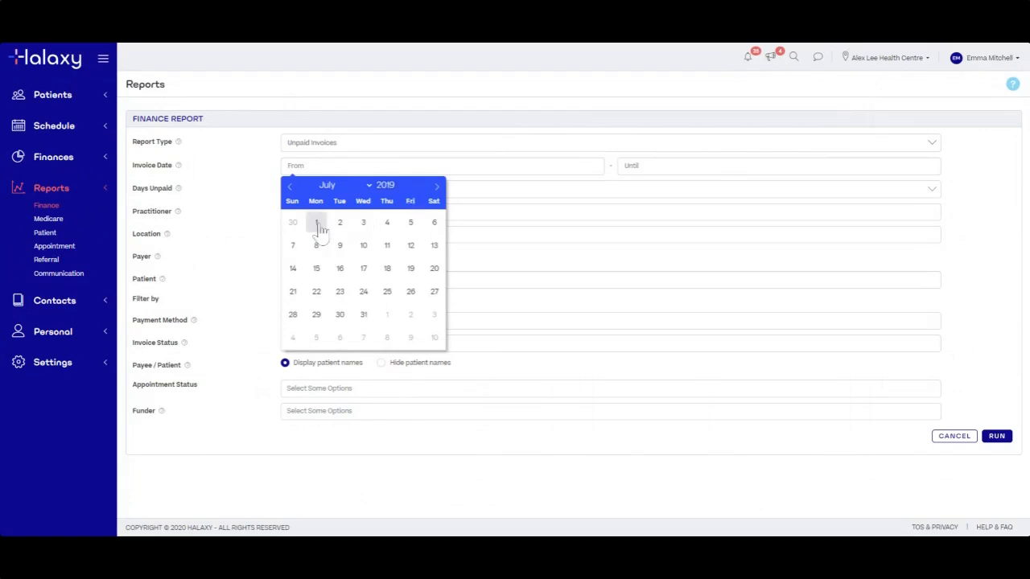
click(317, 223)
click(771, 164)
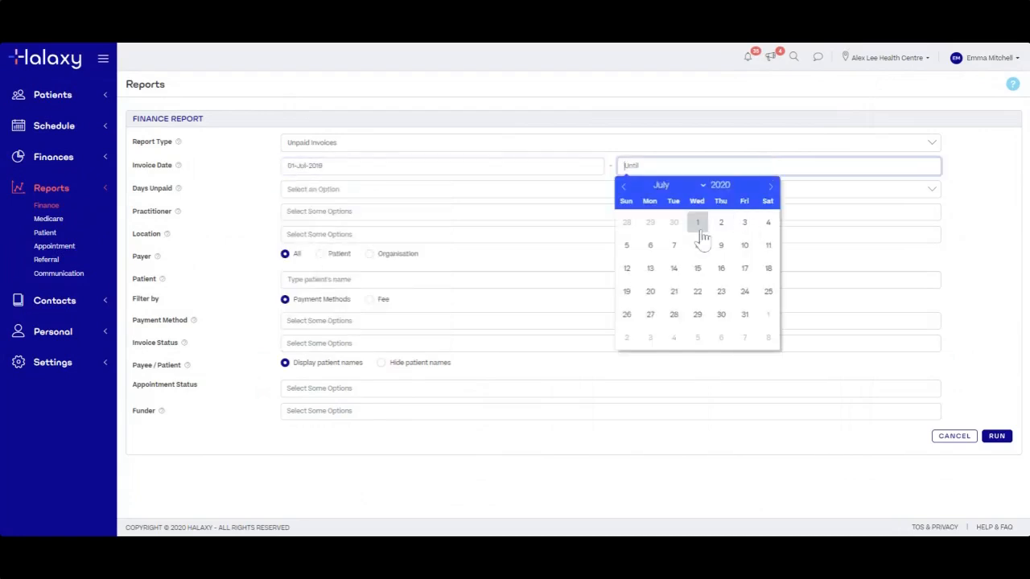
click(673, 223)
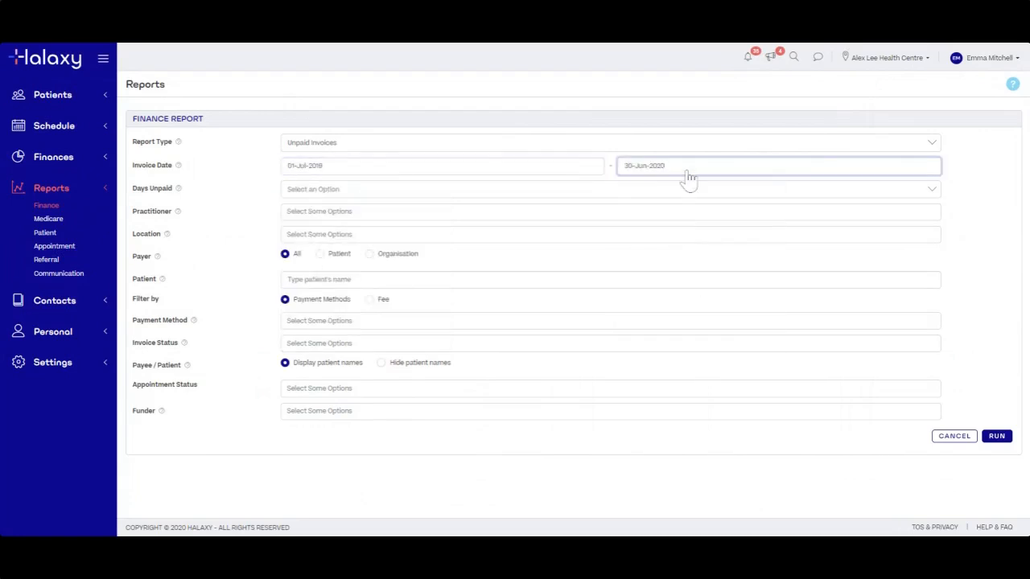
click(988, 358)
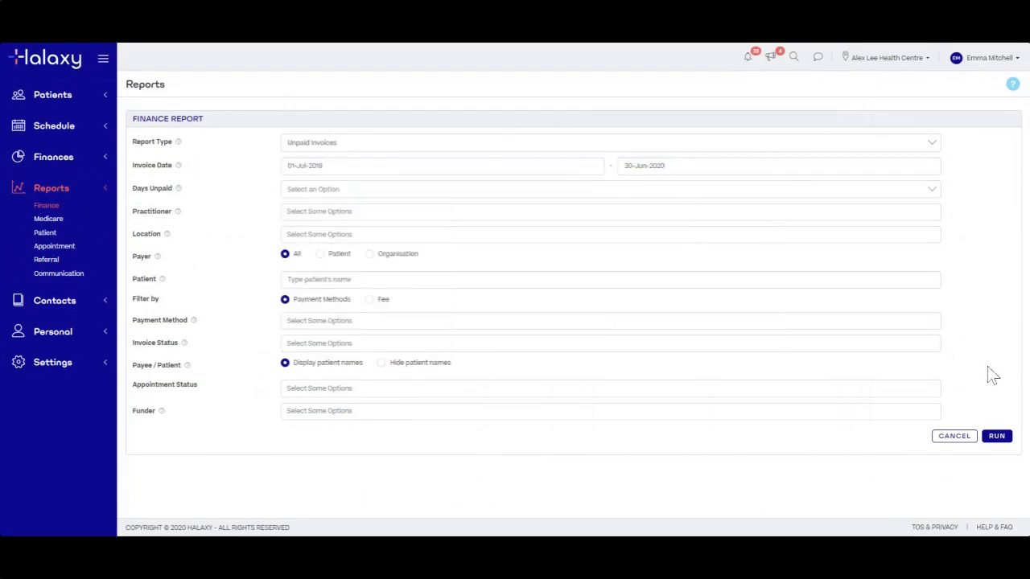
click(999, 439)
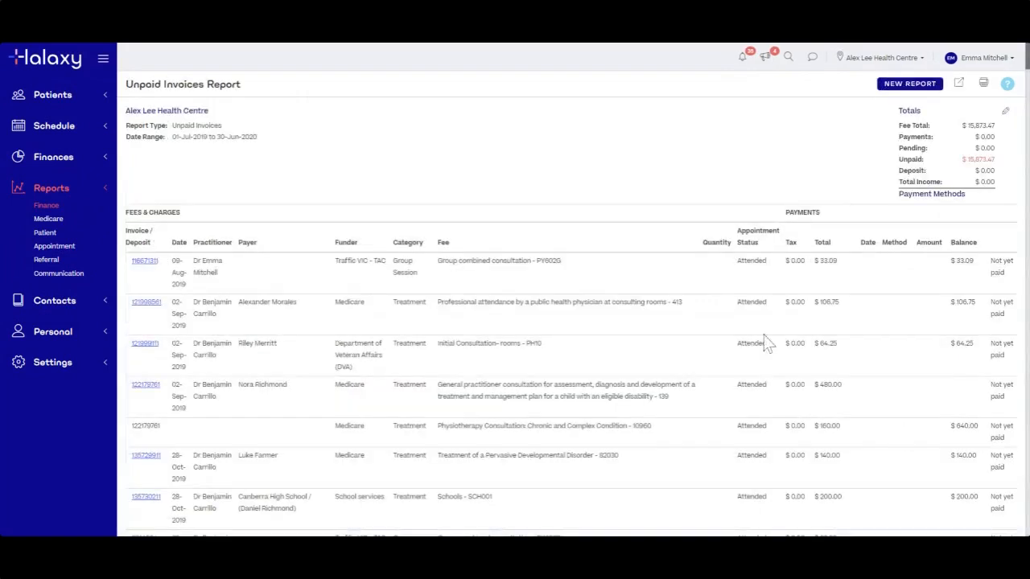
Review the Unpaid Invoices results ($15,873.47 unpaid), then start another new finance report
scroll(770, 350, down, 3)
scroll(768, 352, up, 2)
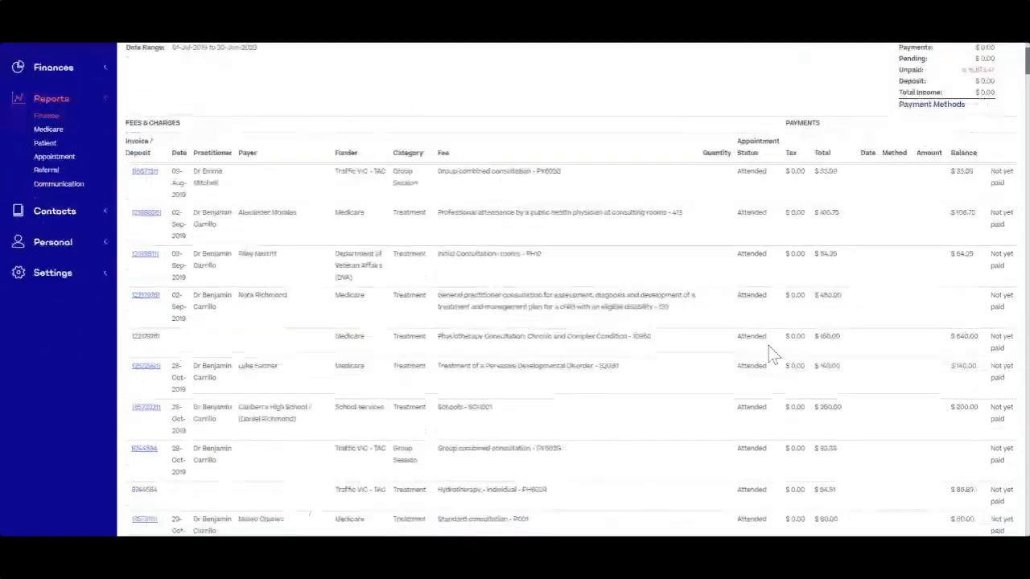
scroll(760, 346, up, 1)
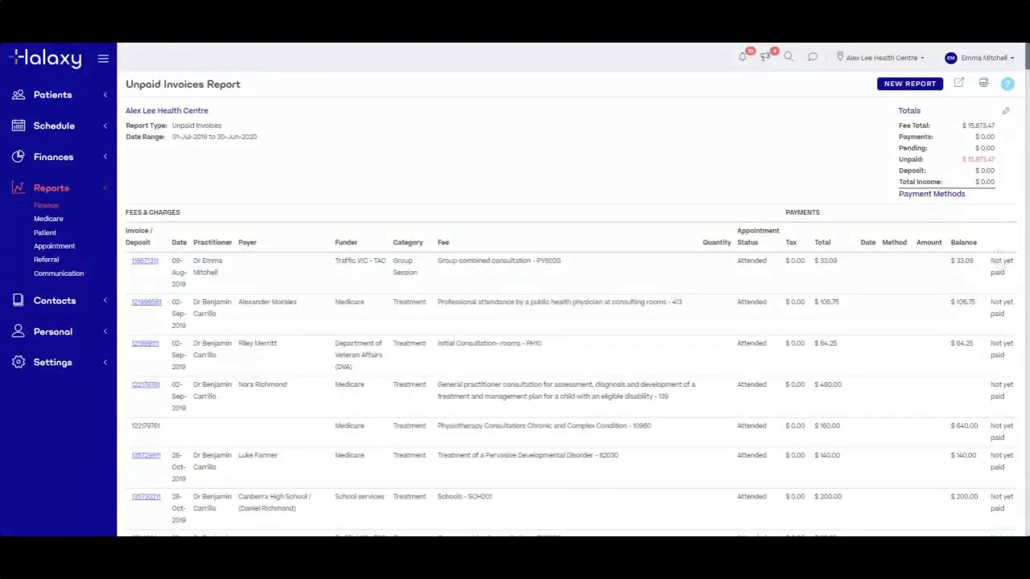
scroll(1005, 304, down, 6)
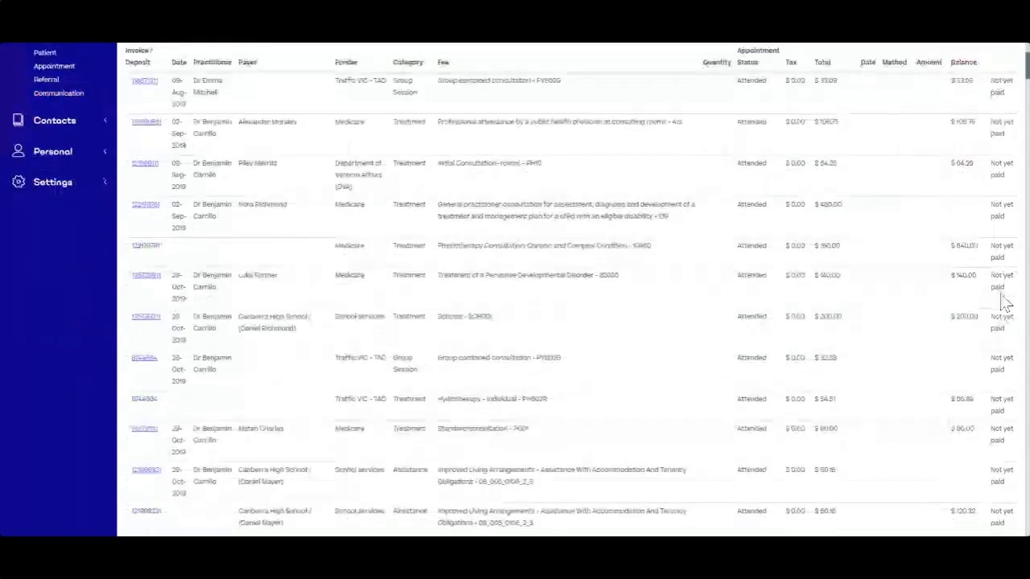
scroll(1006, 304, down, 10)
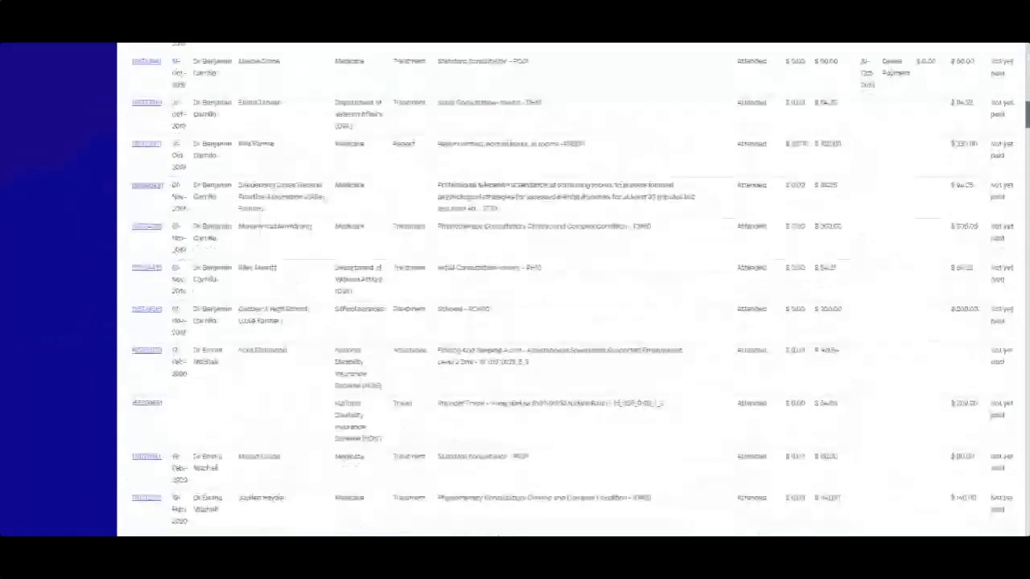
scroll(1006, 306, down, 10)
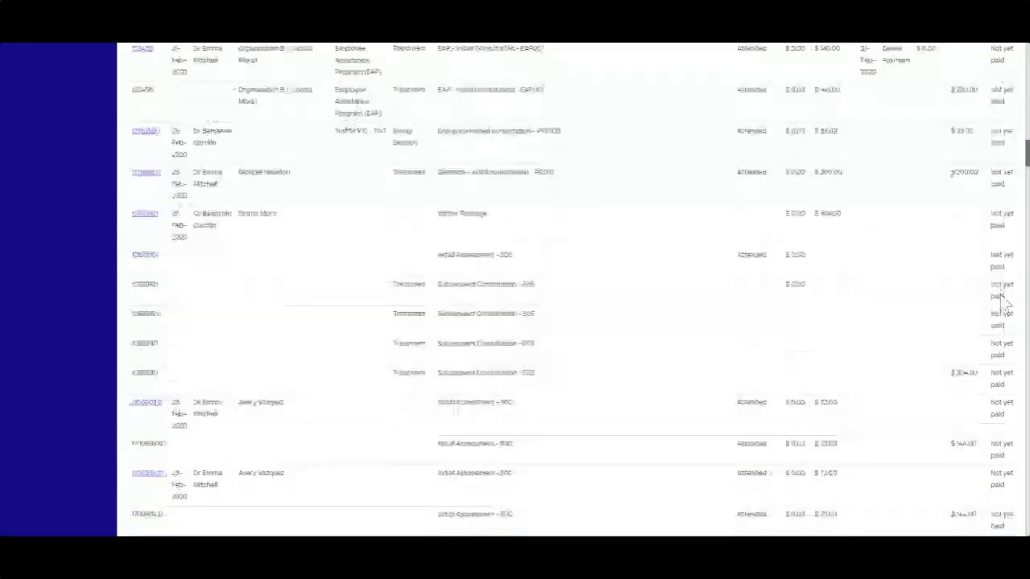
scroll(1004, 266, down, 8)
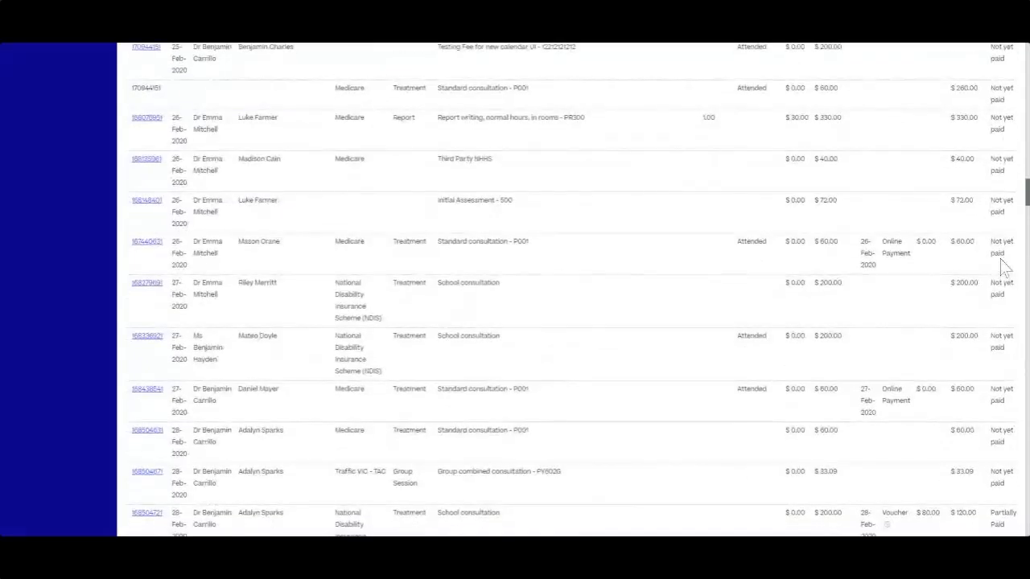
drag(1022, 193, 1018, 217)
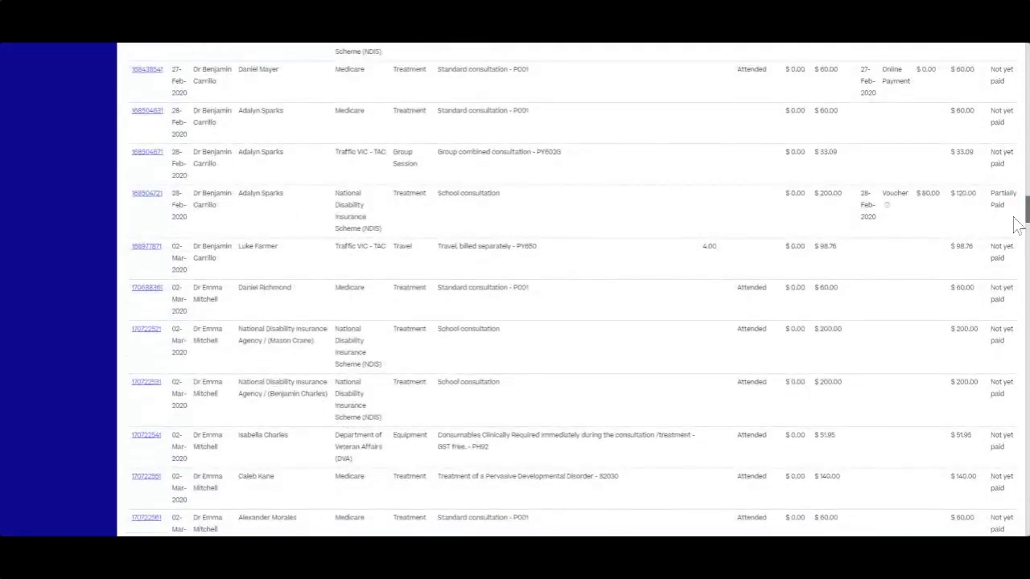
drag(1026, 230, 1022, 49)
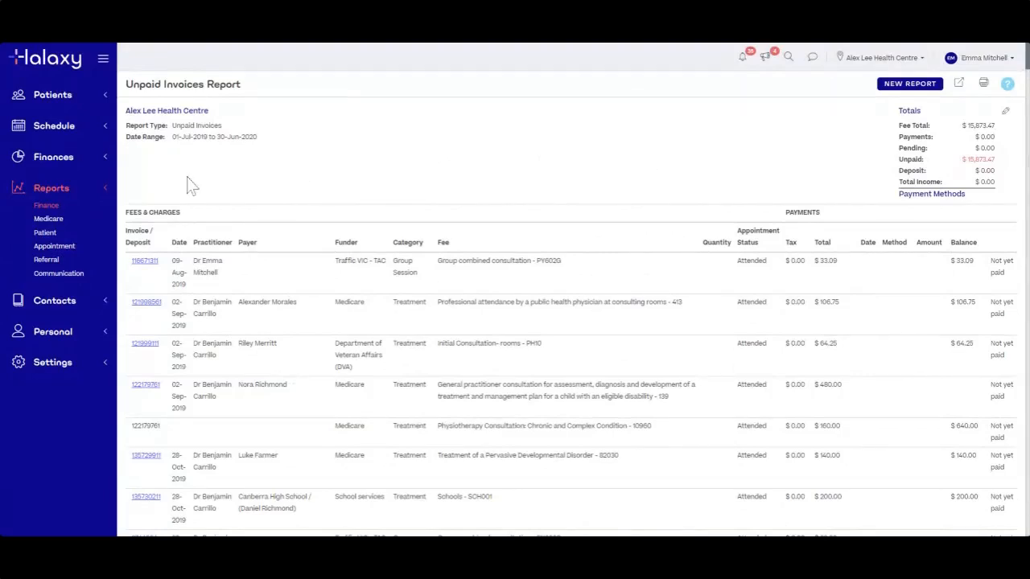
click(40, 206)
click(912, 87)
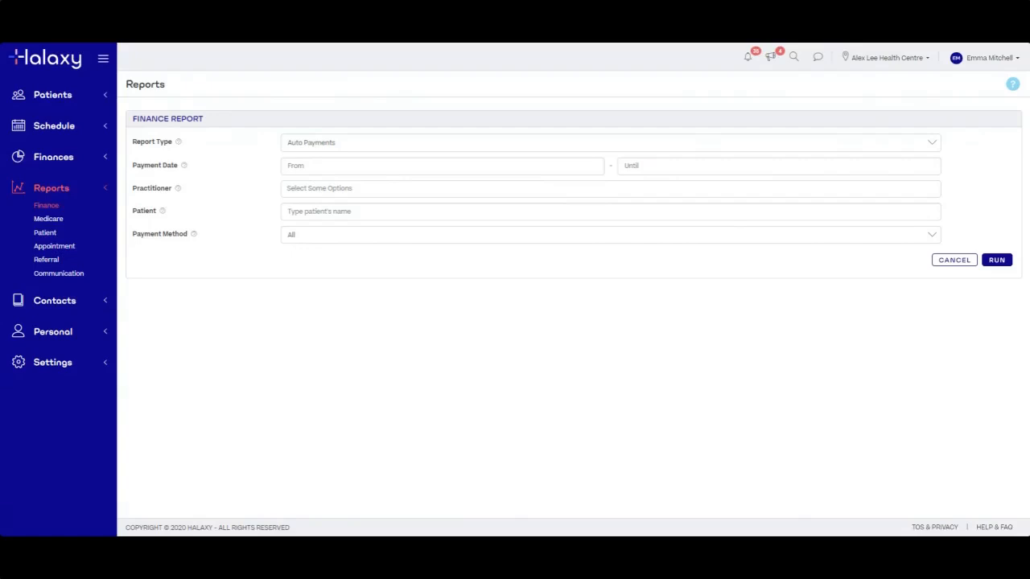
Choose the Expenses report type, set payment dates 01-Jul-2019 to 30-Jun-2020, and run it
click(474, 143)
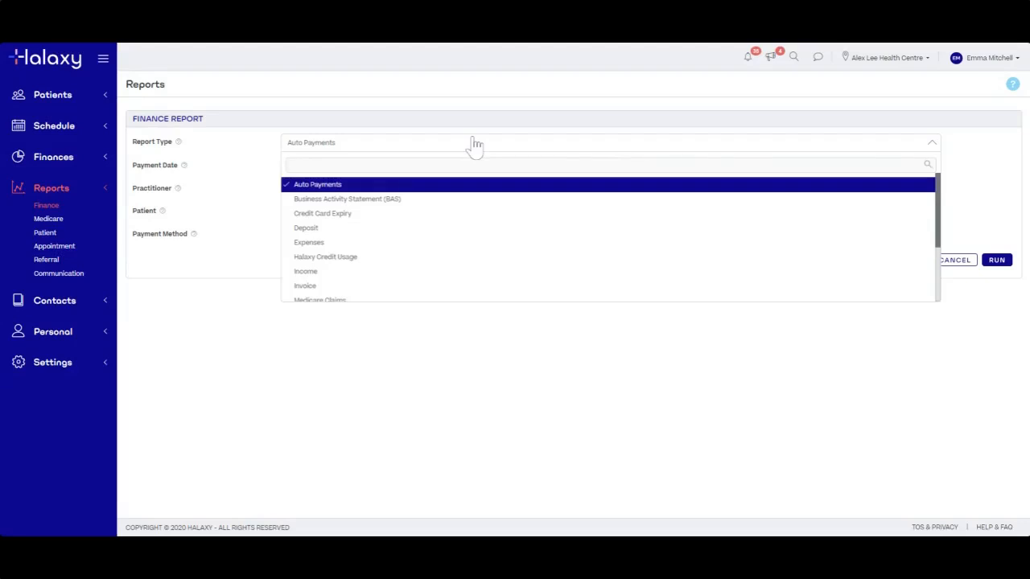
click(408, 245)
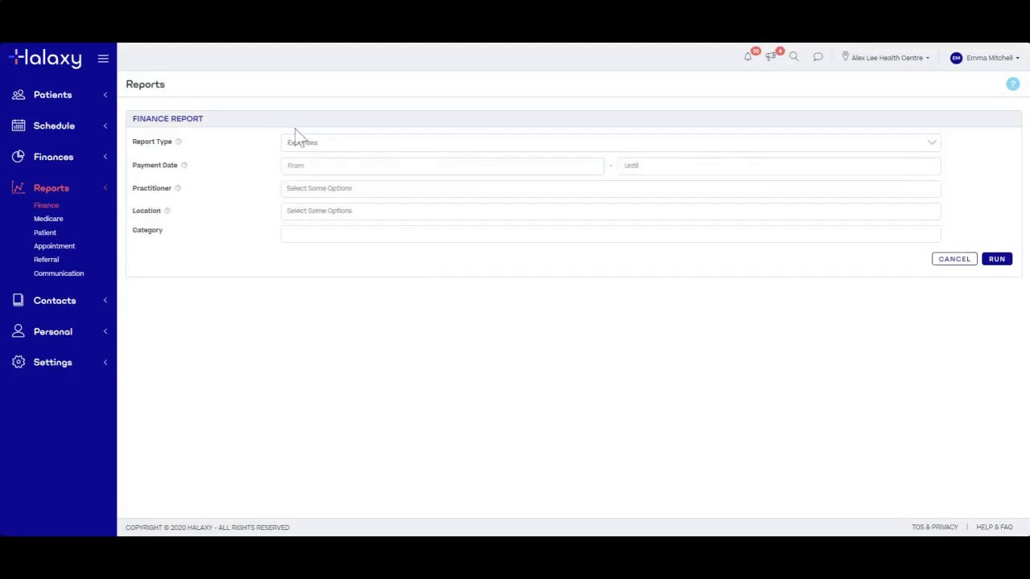
click(323, 169)
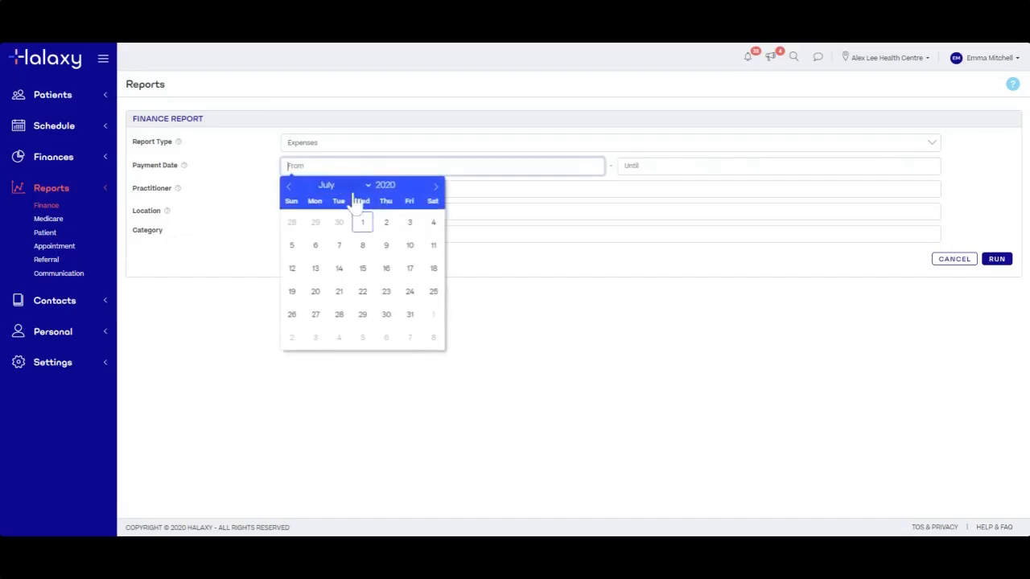
click(407, 192)
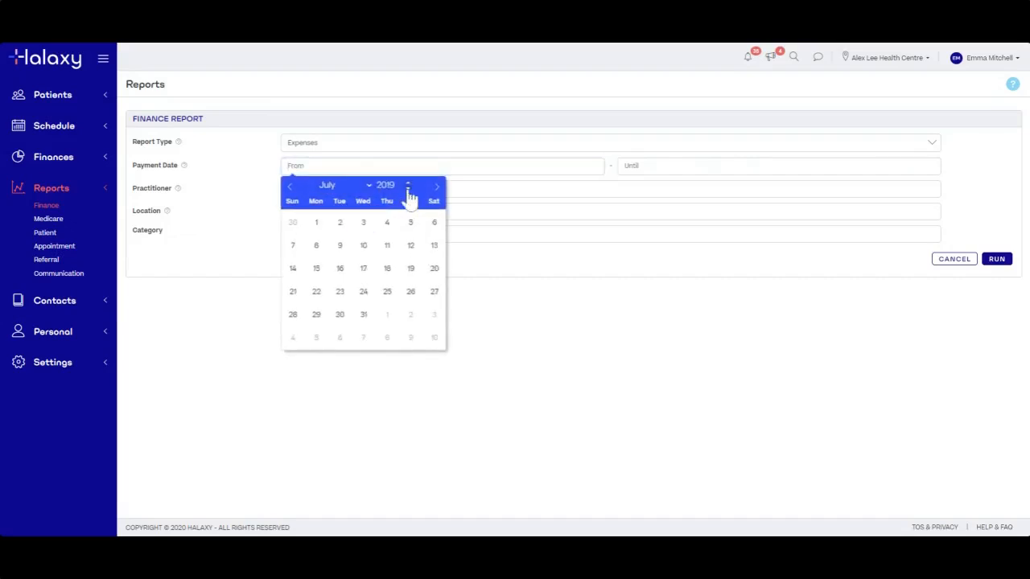
click(320, 228)
click(635, 168)
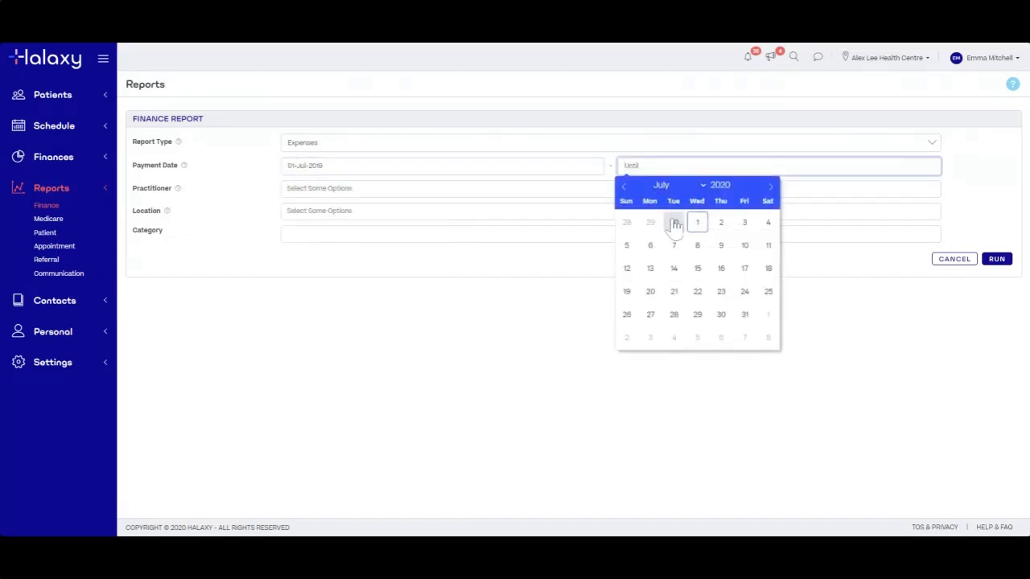
click(674, 224)
click(709, 278)
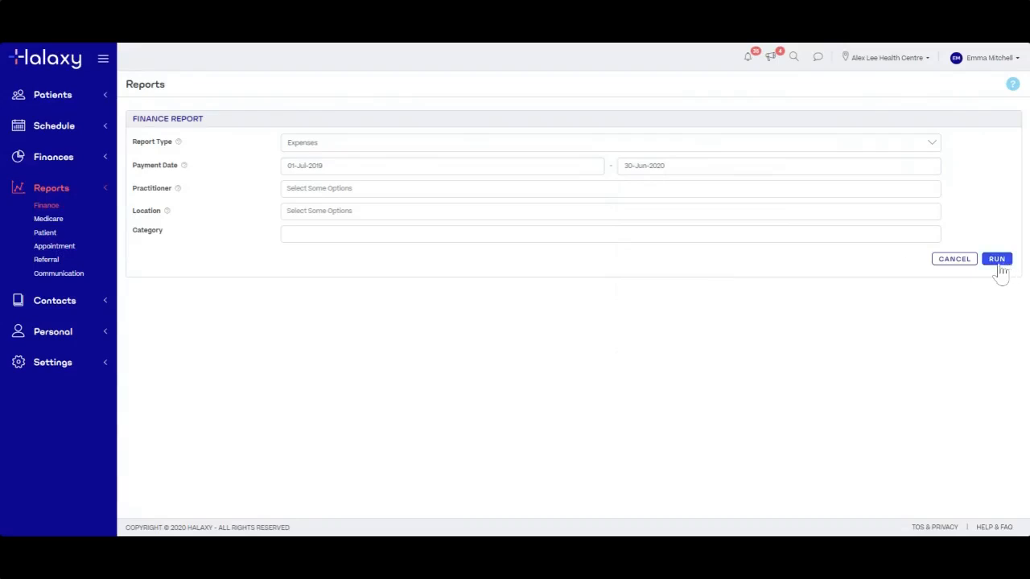
click(297, 232)
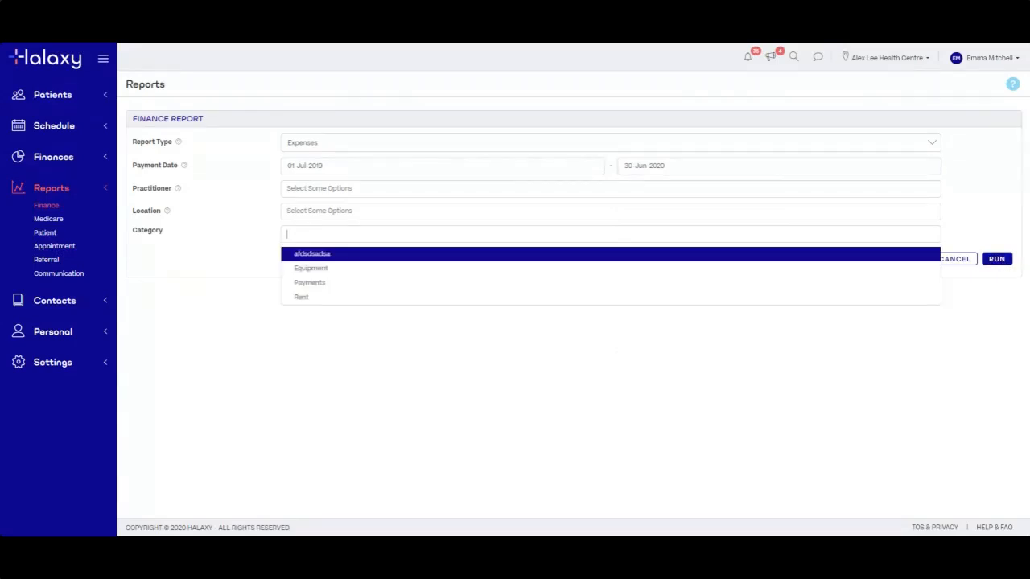
click(363, 327)
click(996, 260)
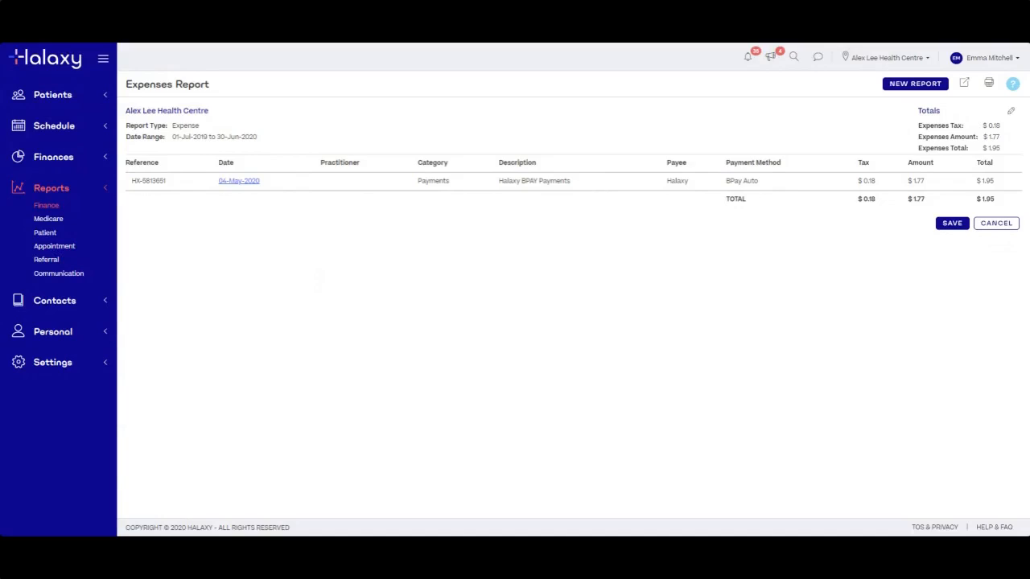
Clear the Expenses report's payment start date and rerun it
click(1011, 115)
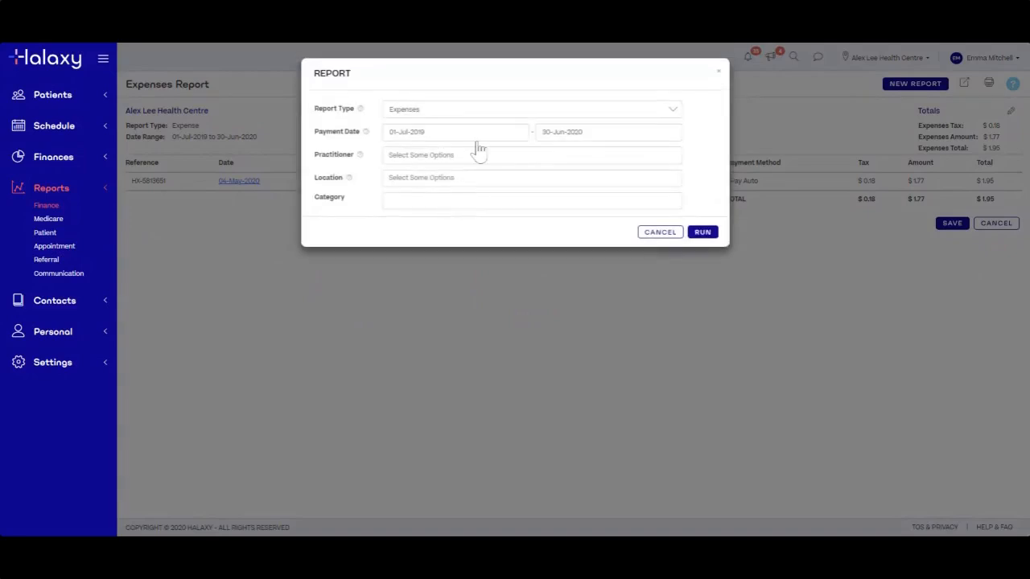
click(476, 137)
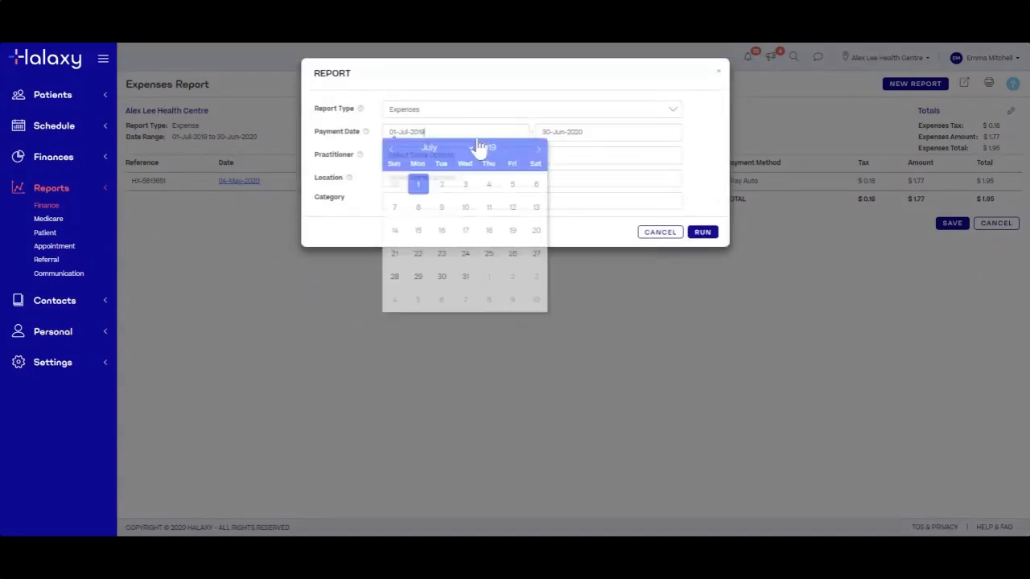
key(BackSpace)
key(BackSpace)
key(BackSpace)
key(BackSpace)
key(BackSpace)
key(BackSpace)
key(BackSpace)
key(BackSpace)
key(BackSpace)
key(BackSpace)
key(BackSpace)
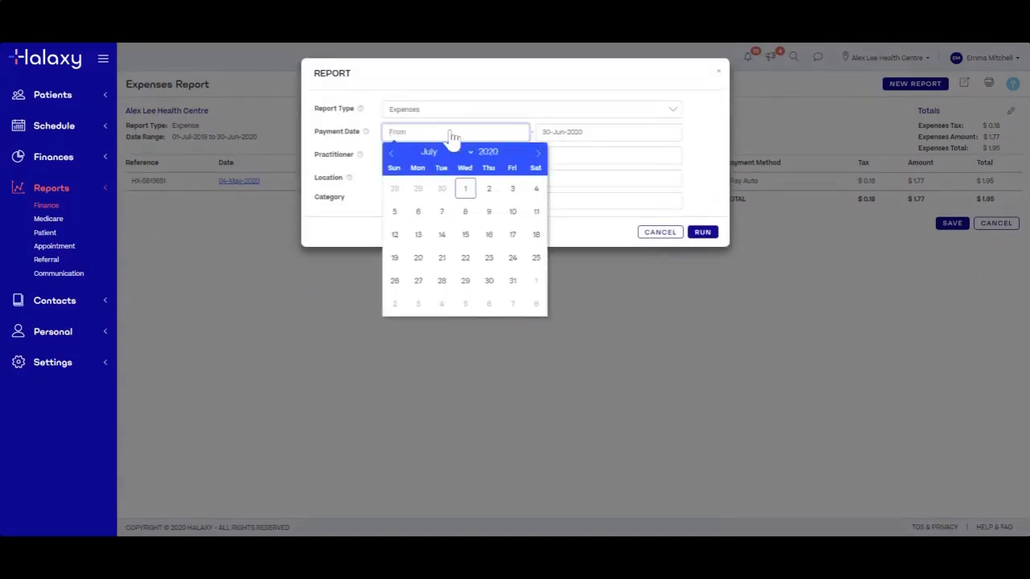
click(489, 94)
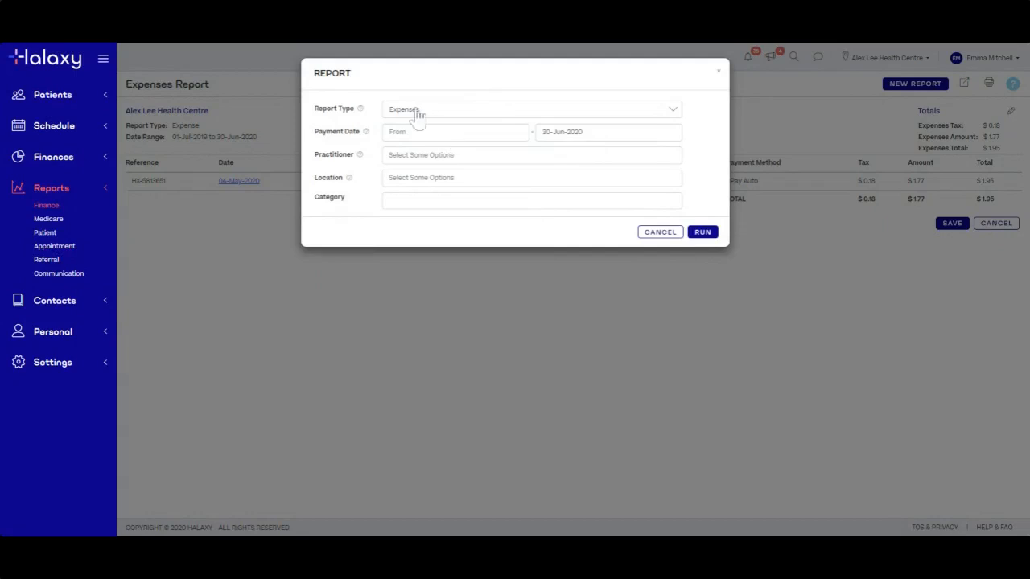
click(703, 233)
Inspect the HealthKit Auto Payments description and the Equipment category entry in the Expenses Report
scroll(563, 290, down, 10)
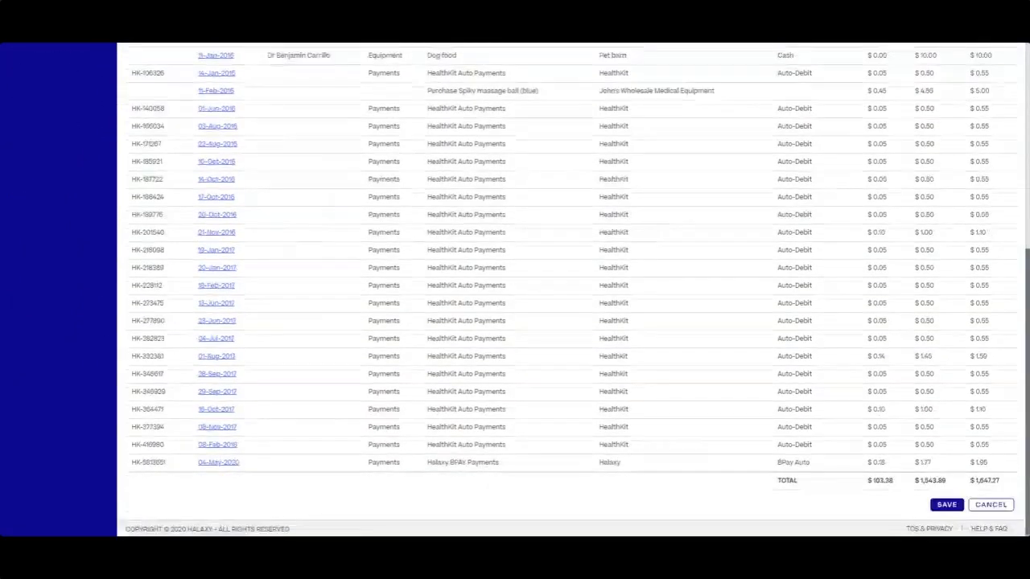
scroll(563, 289, up, 4)
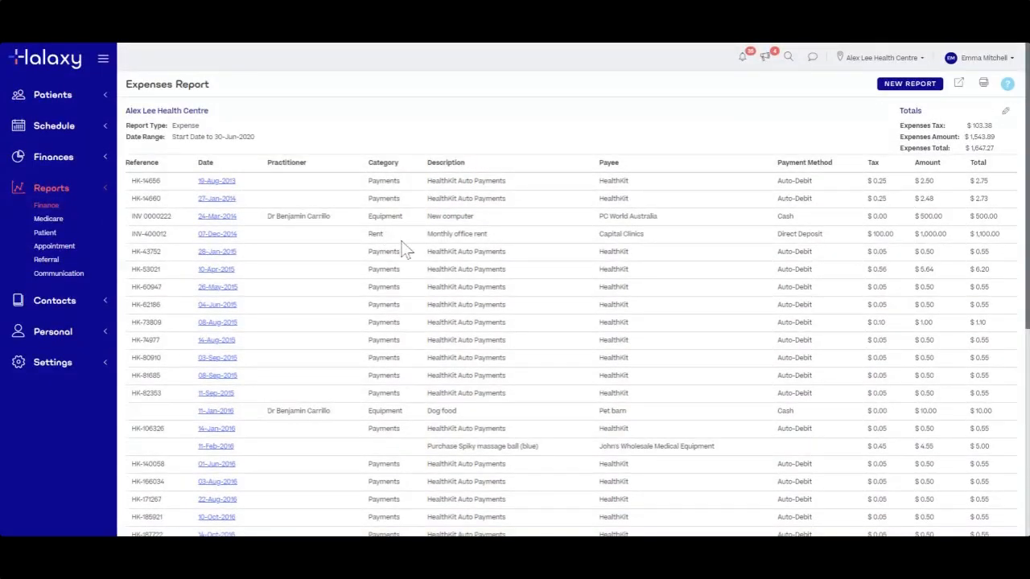
drag(426, 286, 507, 288)
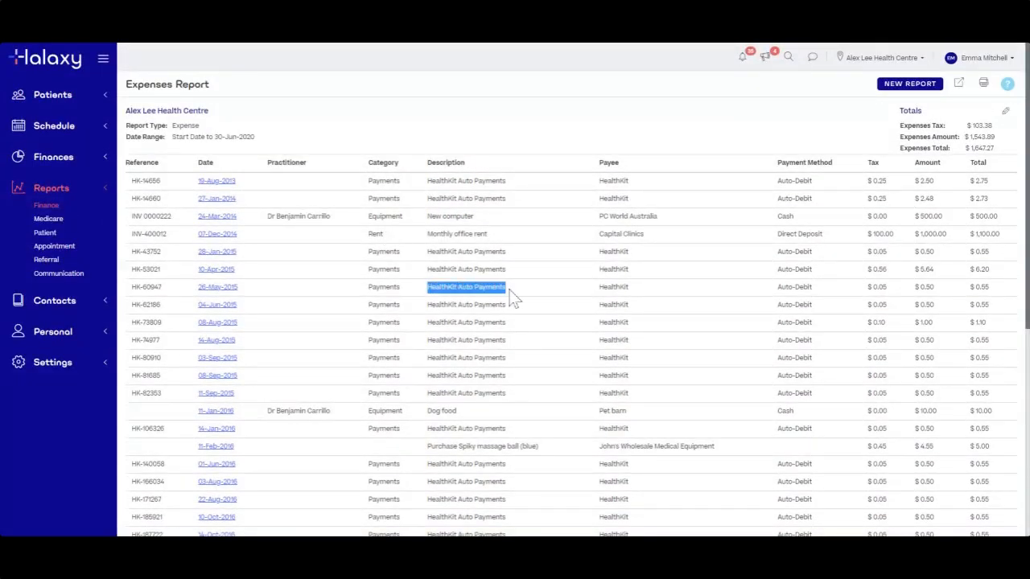
click(519, 295)
drag(368, 216, 393, 243)
Check the Dog food row's entries, then return to the top of the report
scroll(415, 267, down, 3)
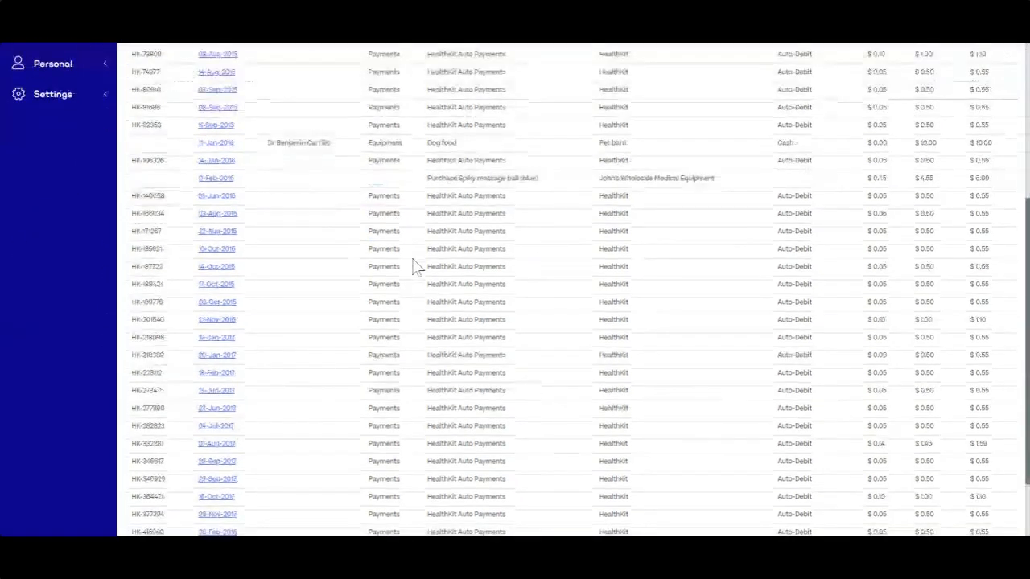
scroll(414, 268, up, 4)
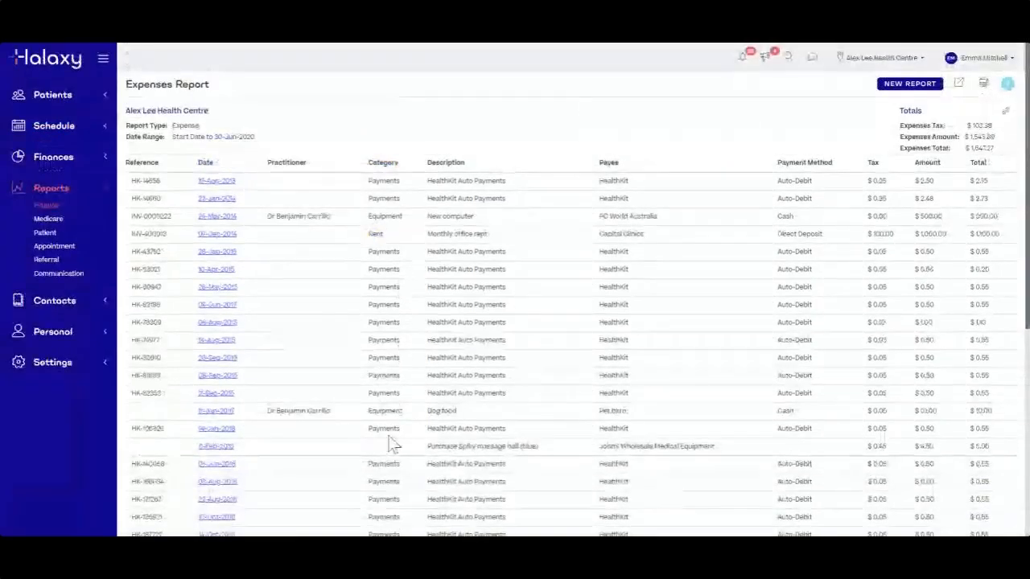
drag(367, 414, 410, 423)
click(362, 415)
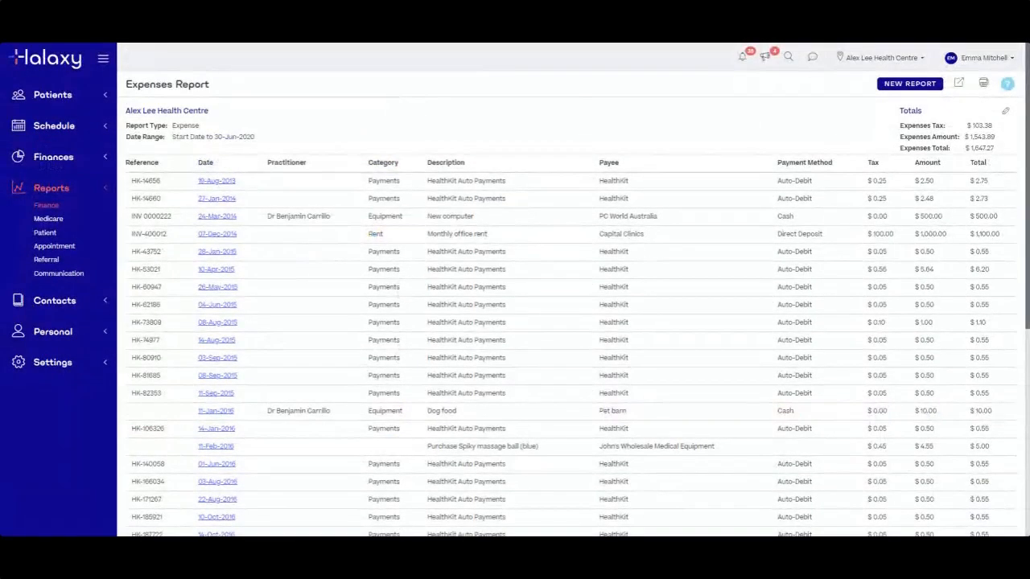
scroll(410, 442, down, 3)
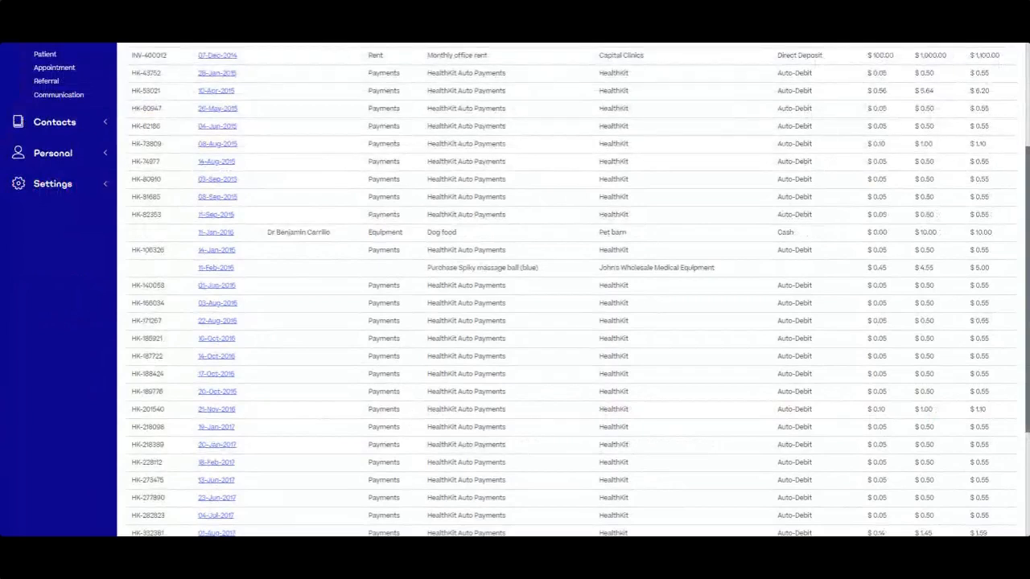
scroll(515, 340, up, 1)
scroll(515, 340, up, 3)
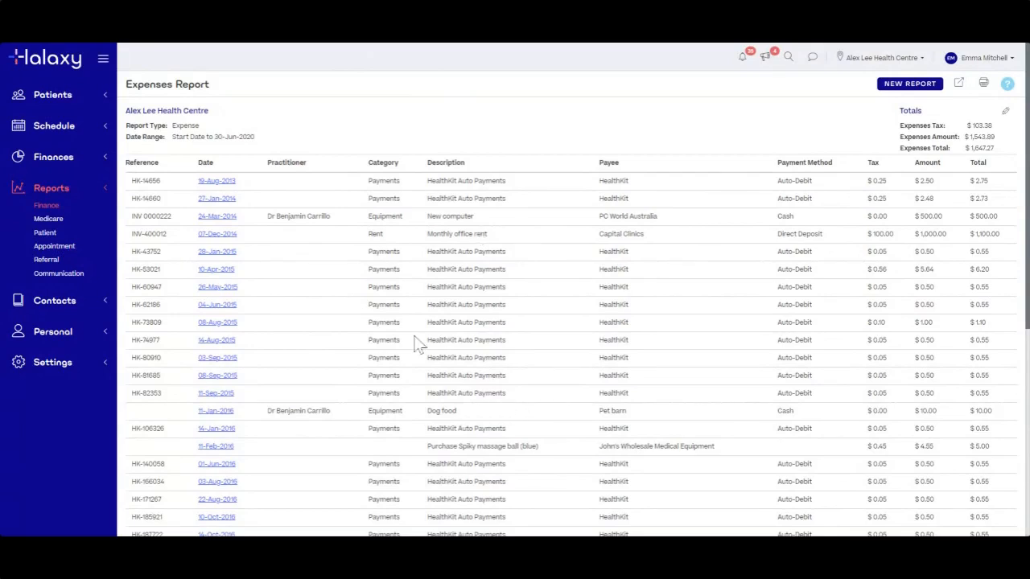
Go to the Products list under Fees and start a new product
click(72, 161)
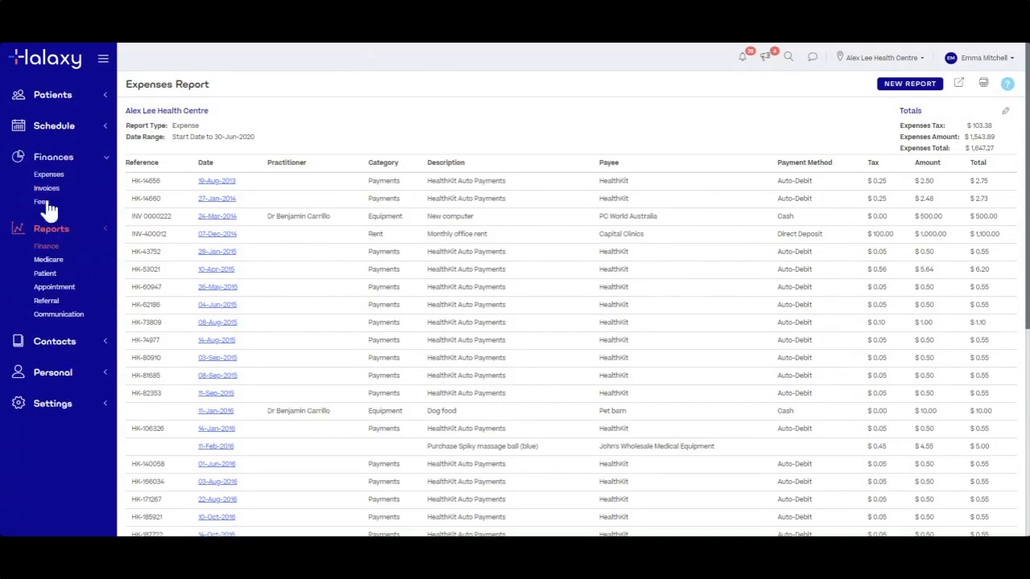
click(47, 203)
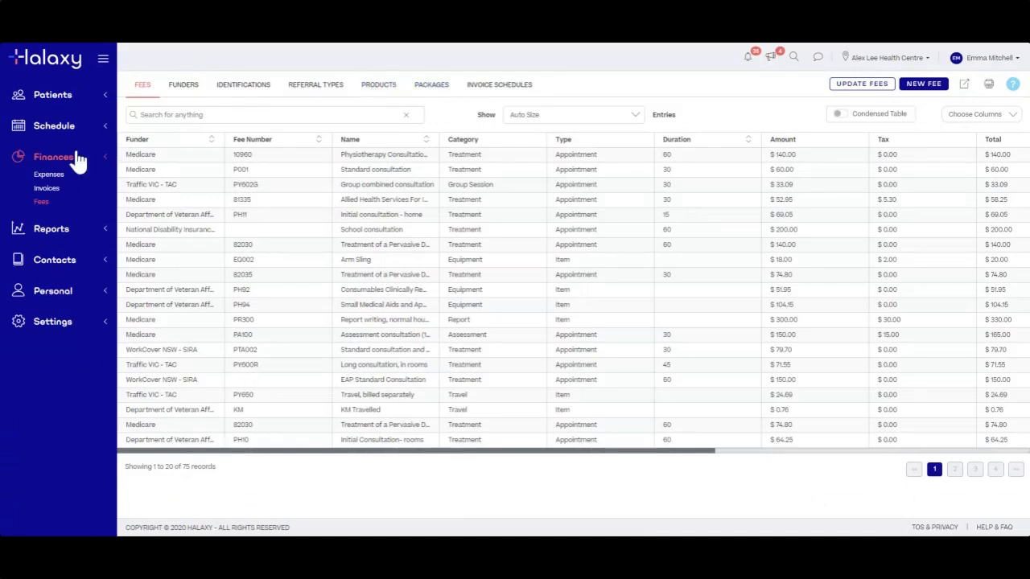
click(378, 84)
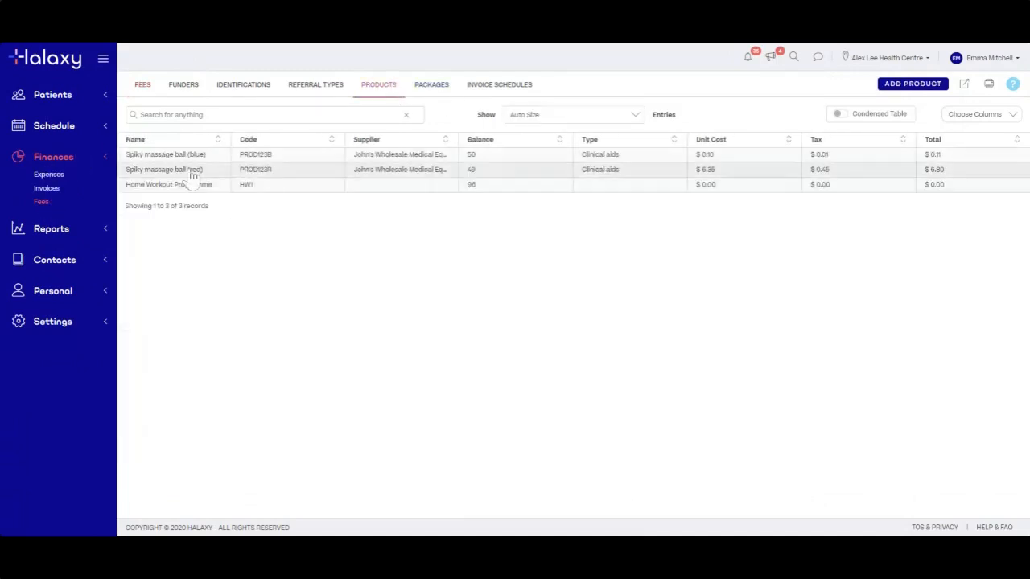
click(902, 90)
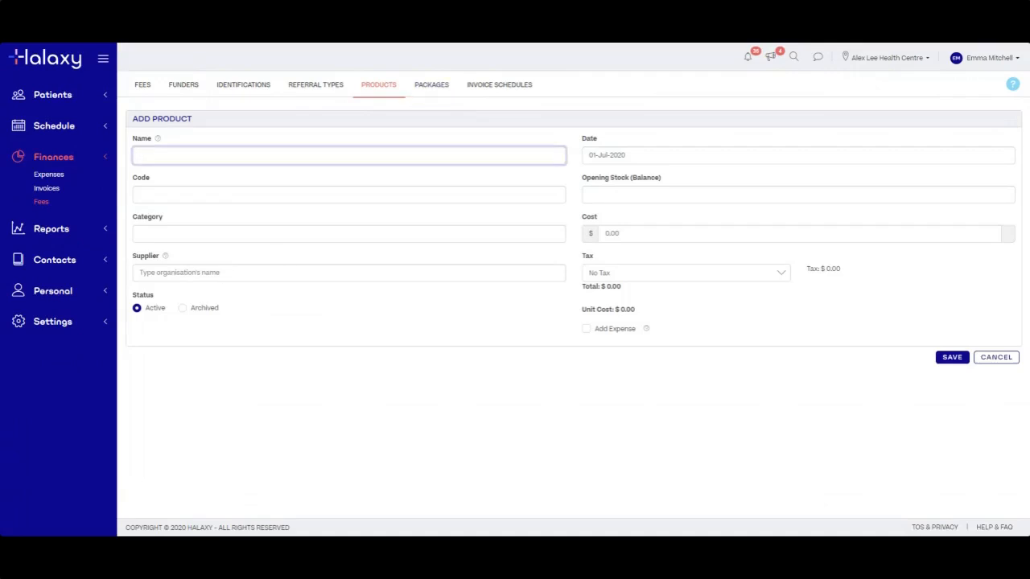
Fill in the new product's category, the name Tape and the code T001
click(140, 234)
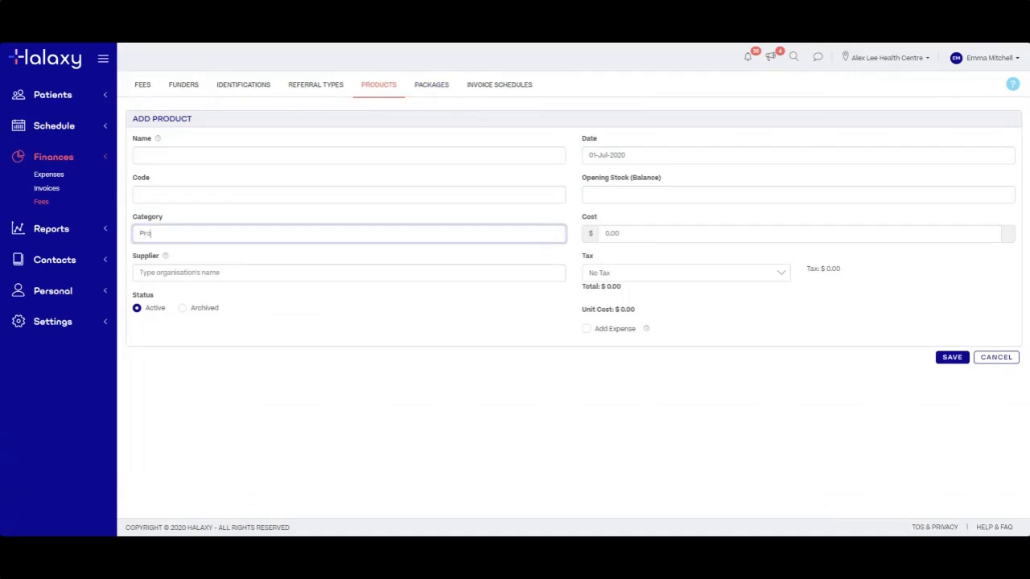
click(140, 155)
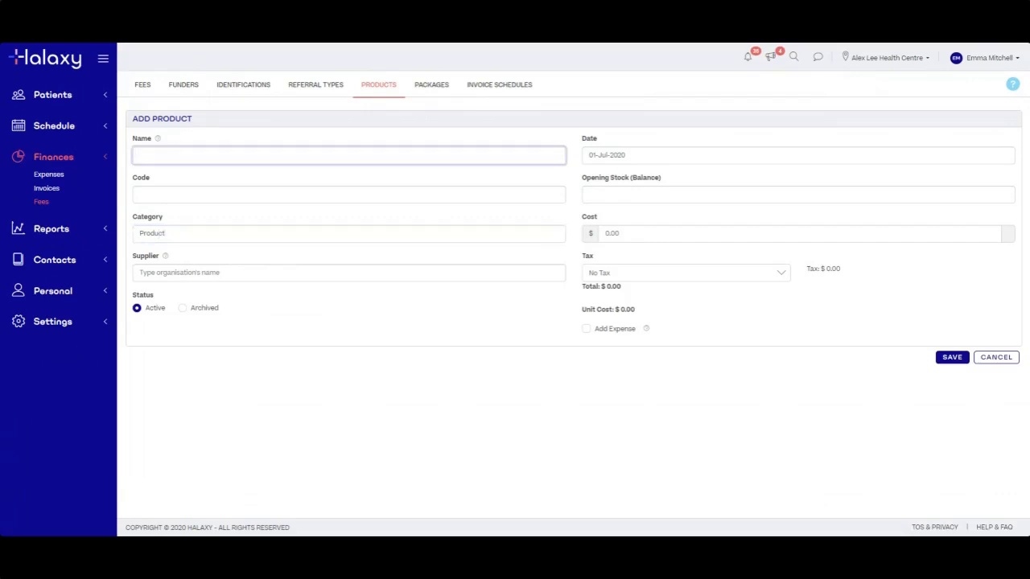
click(167, 193)
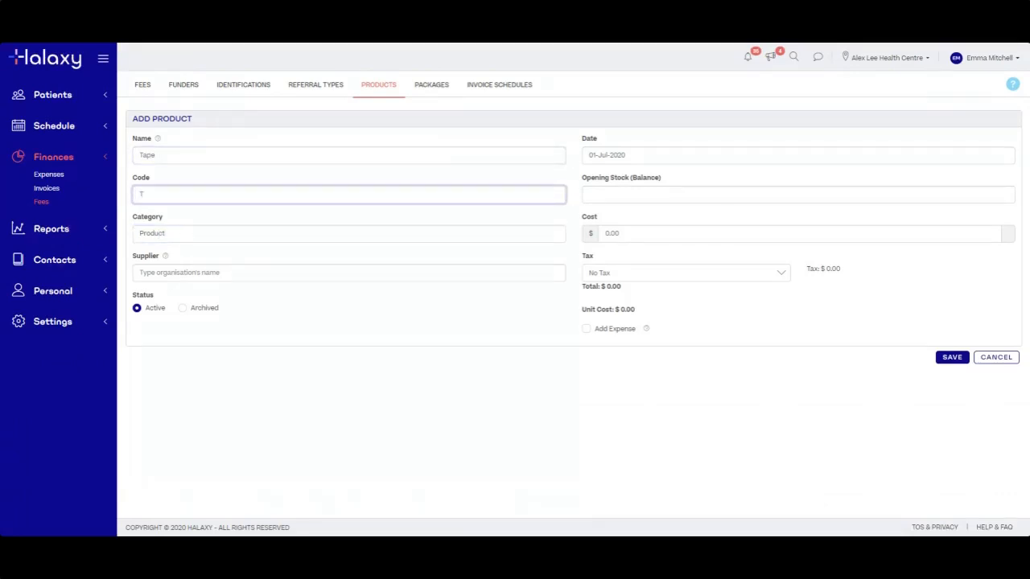
click(378, 338)
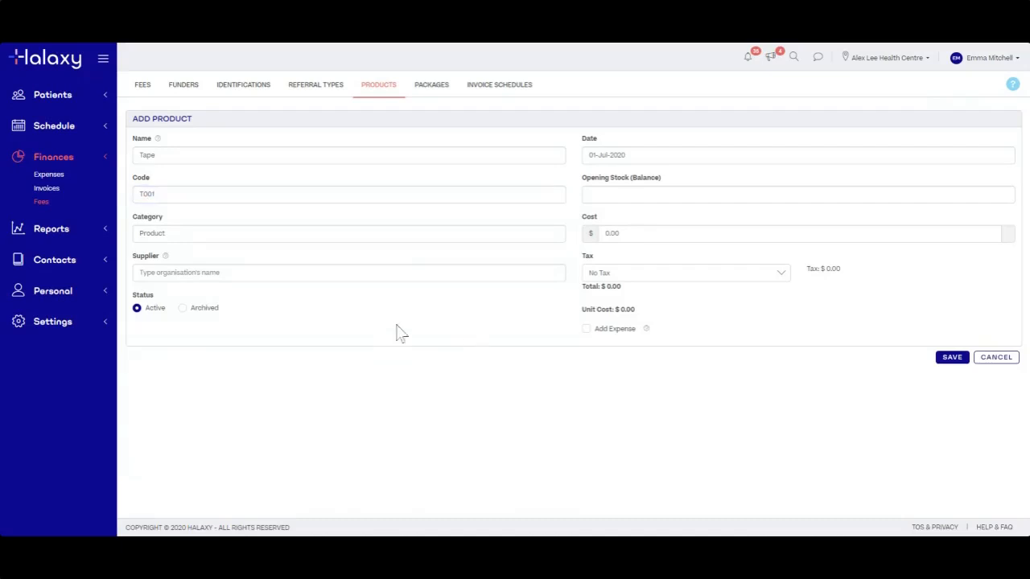
Set opening stock 100 and a $50 cost with tax included, then save the Tape product
click(605, 195)
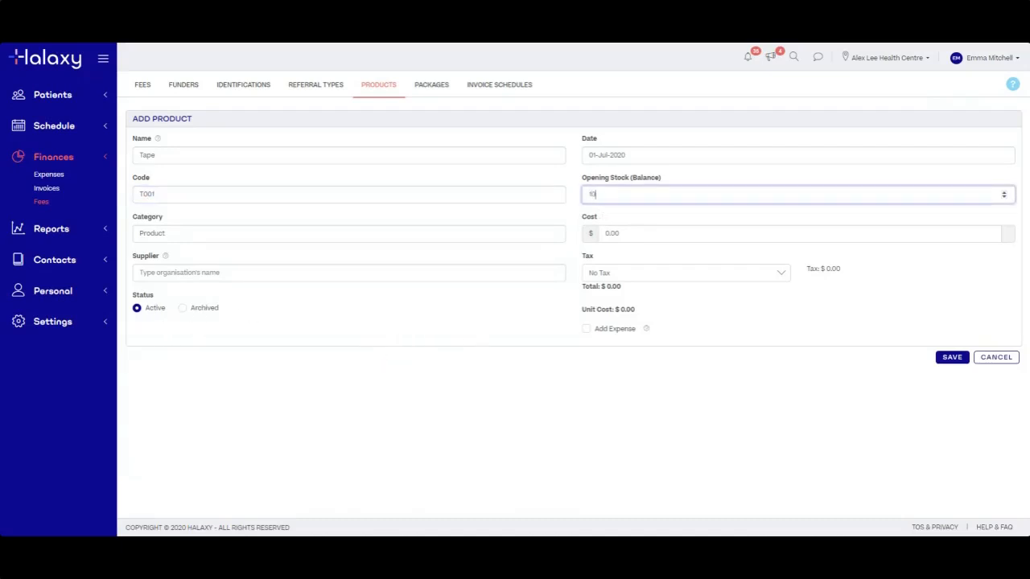
click(705, 332)
drag(619, 234, 603, 234)
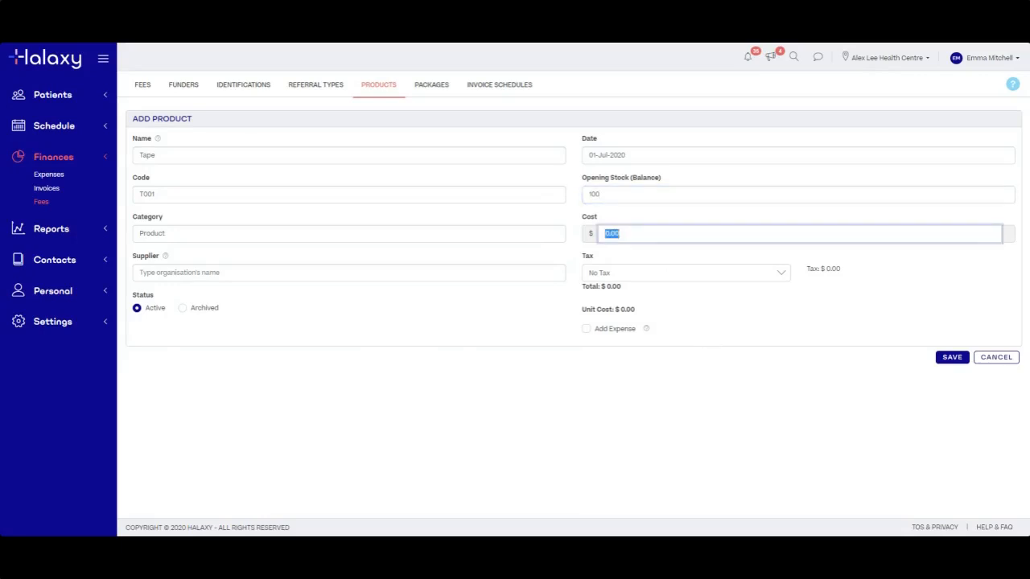
text(50)
click(706, 363)
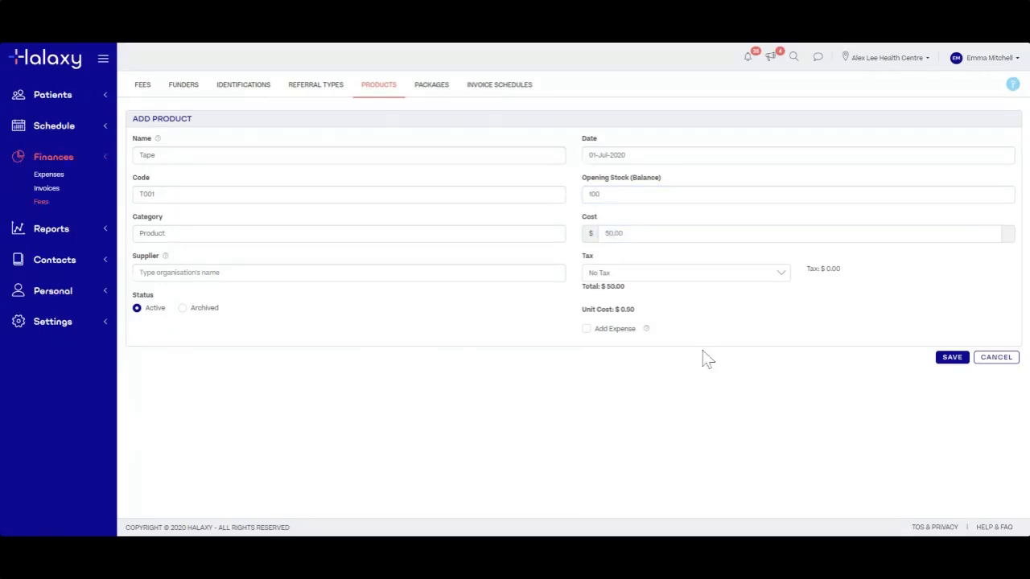
click(656, 275)
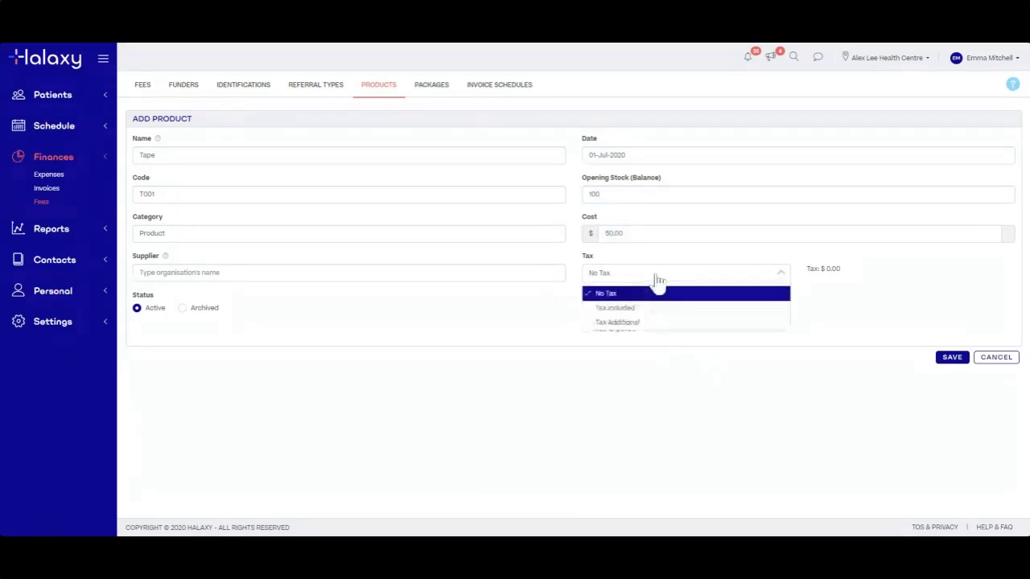
click(619, 308)
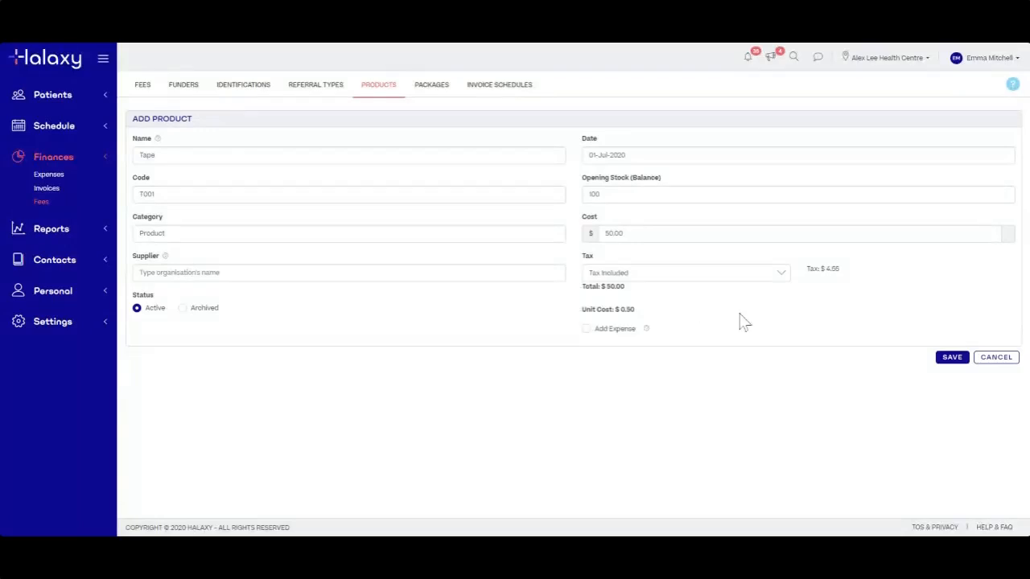
click(954, 359)
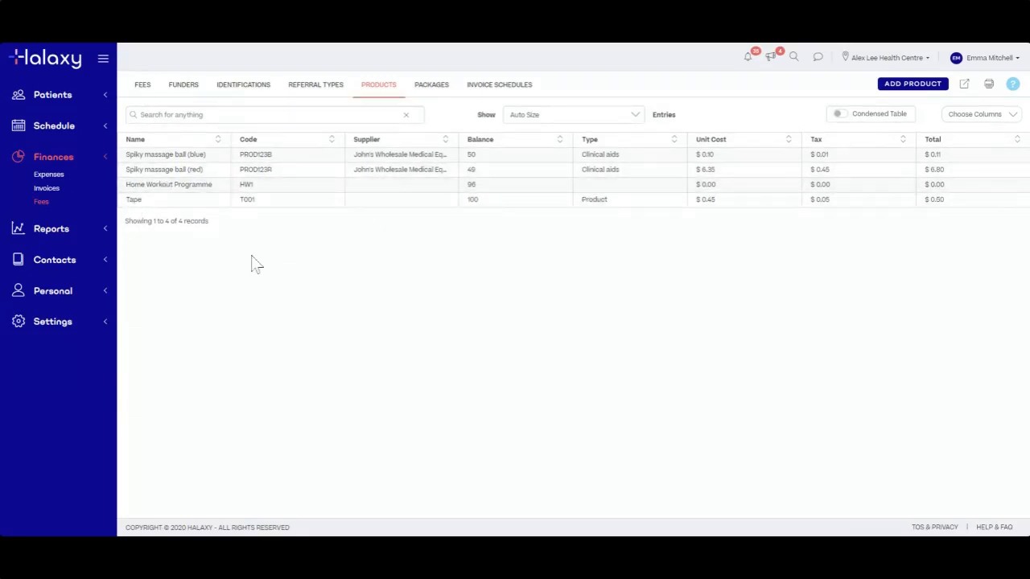
Sort the Expenses list newest first, and view the 01-Jul-2020 expense before returning
click(56, 175)
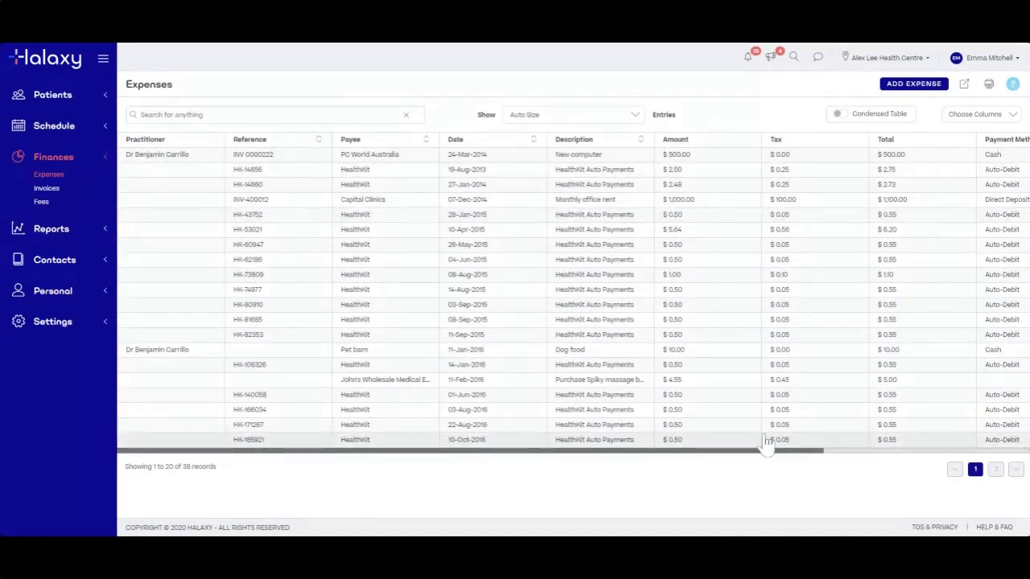
drag(764, 452, 660, 456)
click(535, 141)
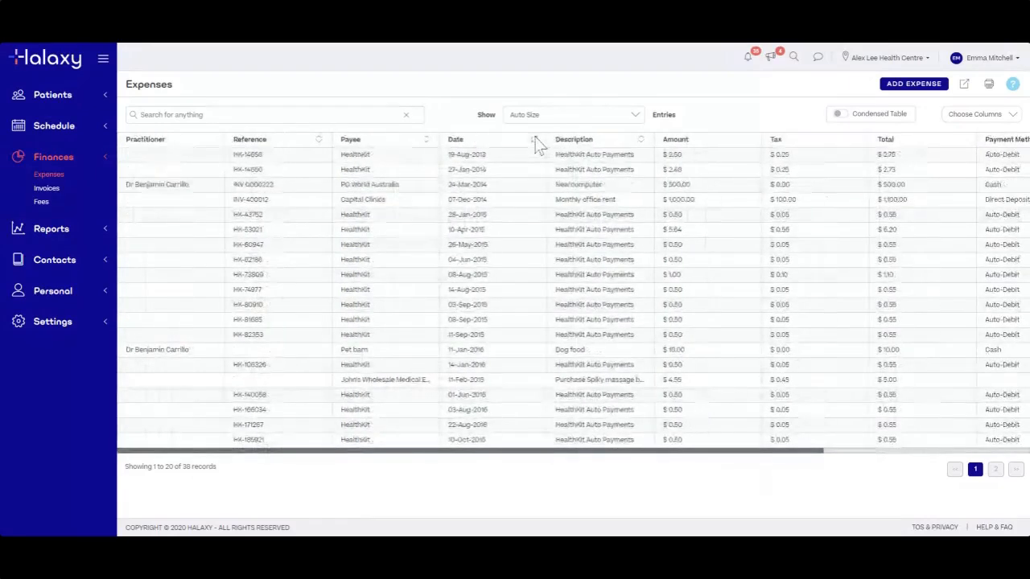
click(536, 142)
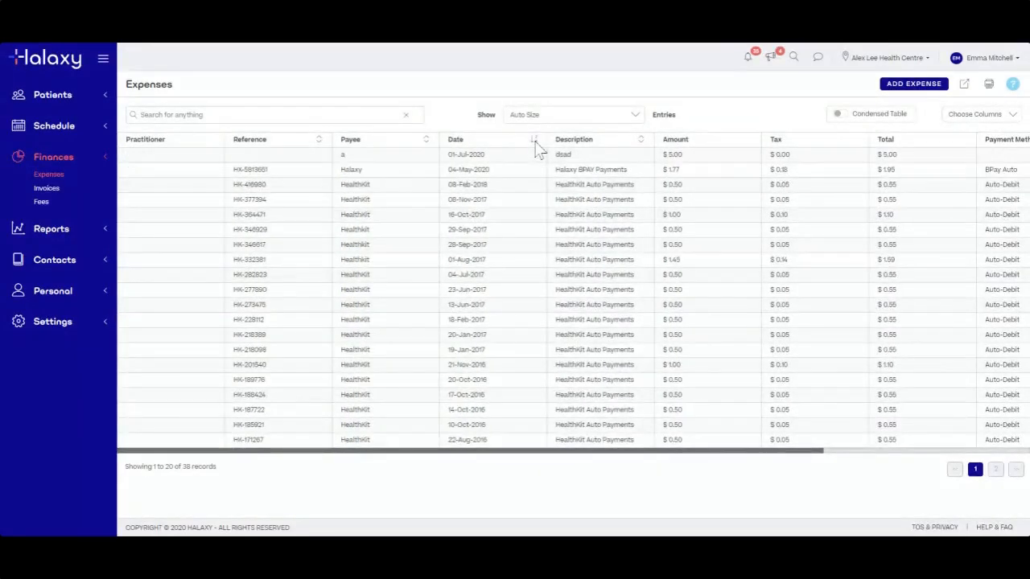
click(535, 142)
click(535, 143)
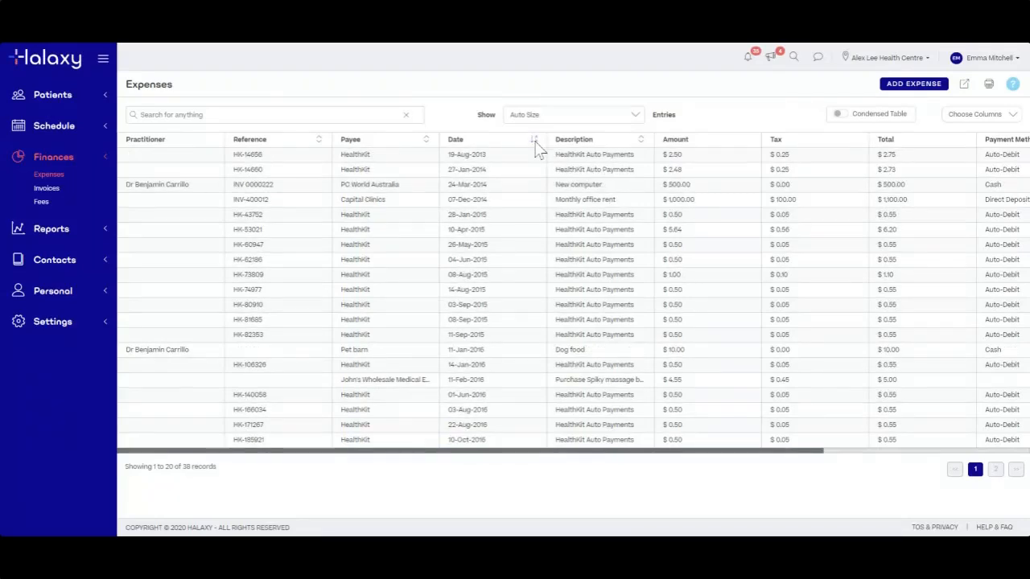
click(535, 143)
click(535, 142)
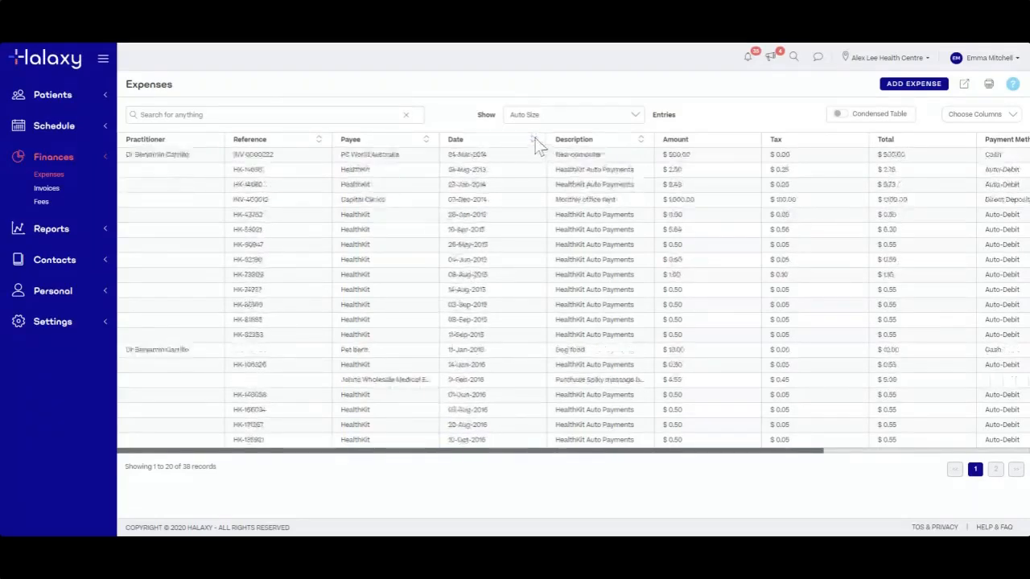
click(534, 142)
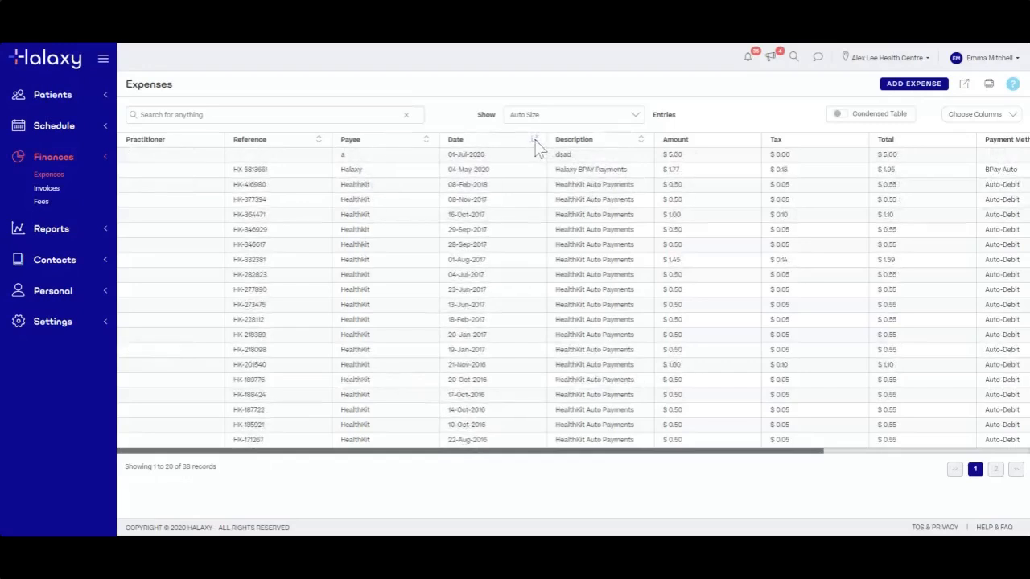
click(530, 157)
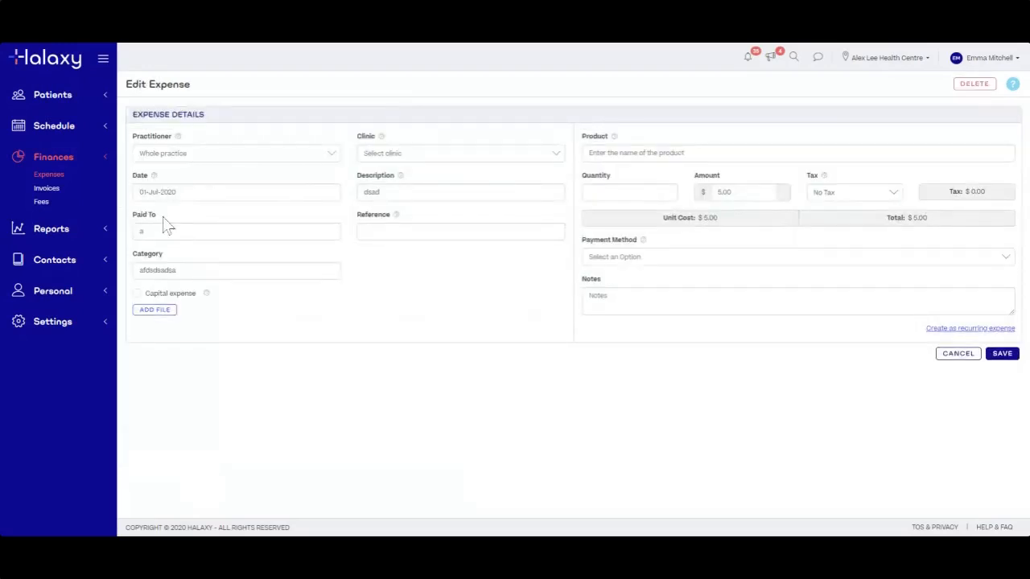
click(49, 177)
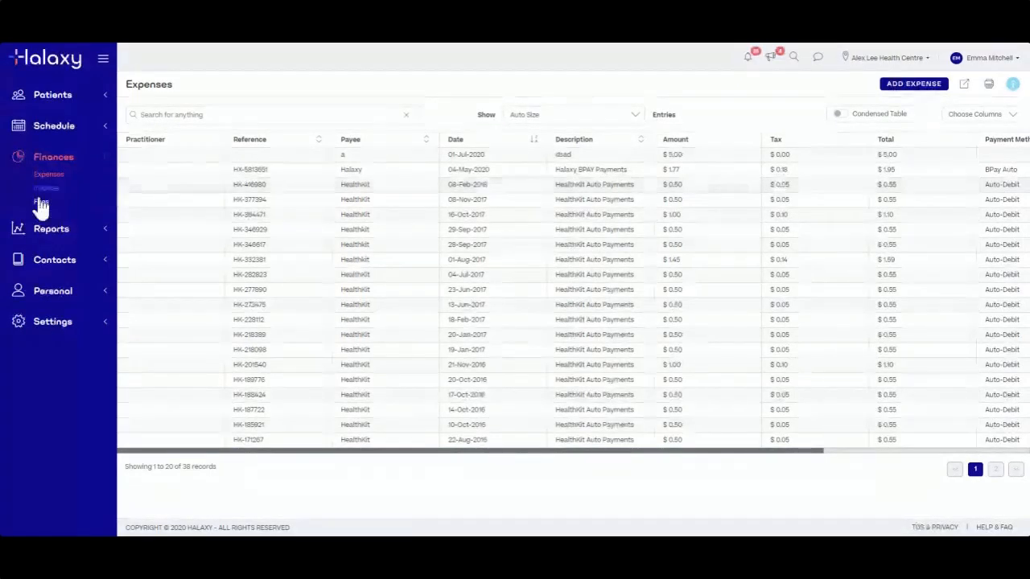
Open and review the saved Income Report for 01-Jul-2019 to 30-Jun-2020 from Finance reports
click(51, 229)
click(48, 245)
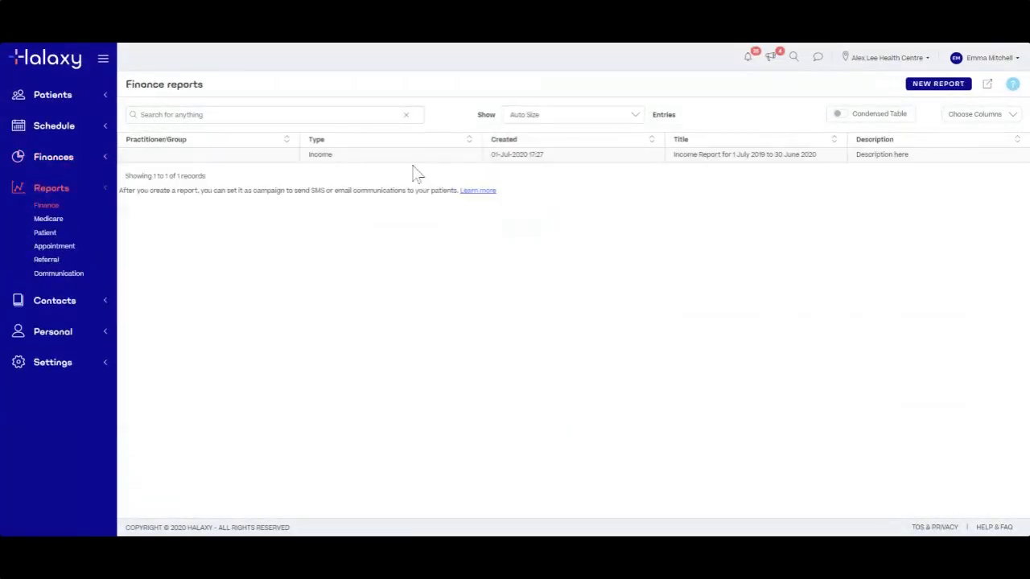
click(434, 157)
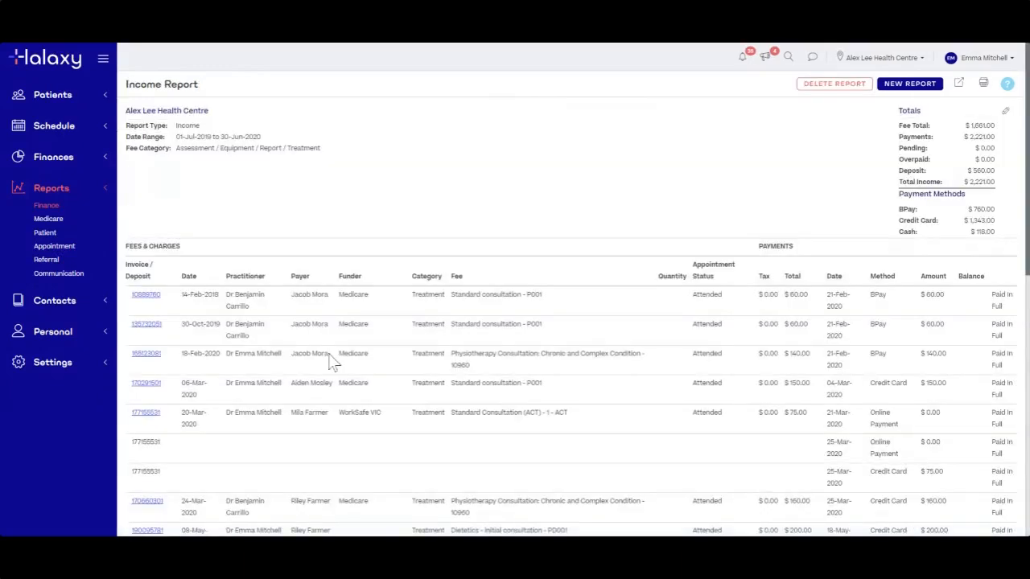
scroll(334, 362, down, 3)
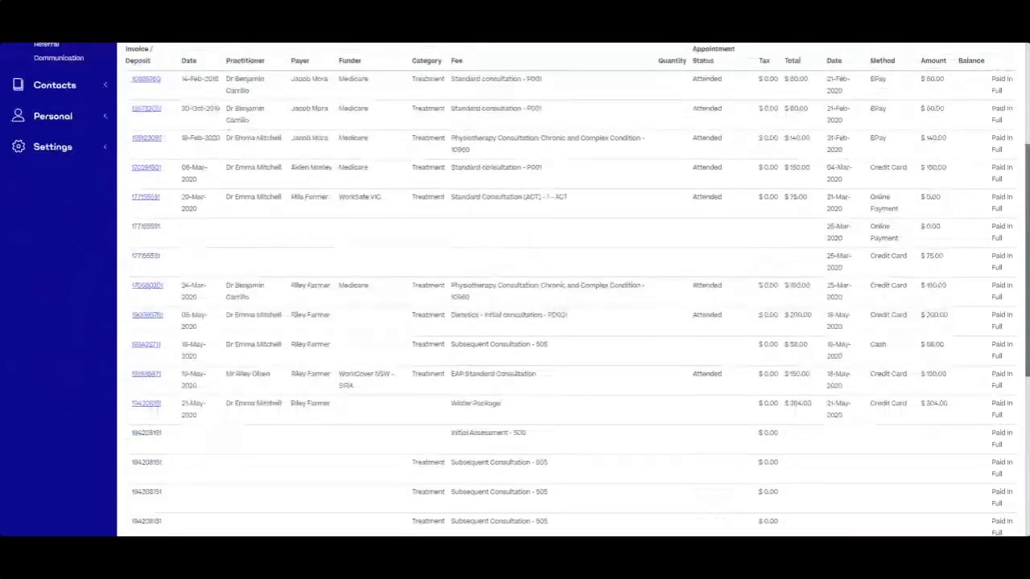
scroll(563, 322, up, 3)
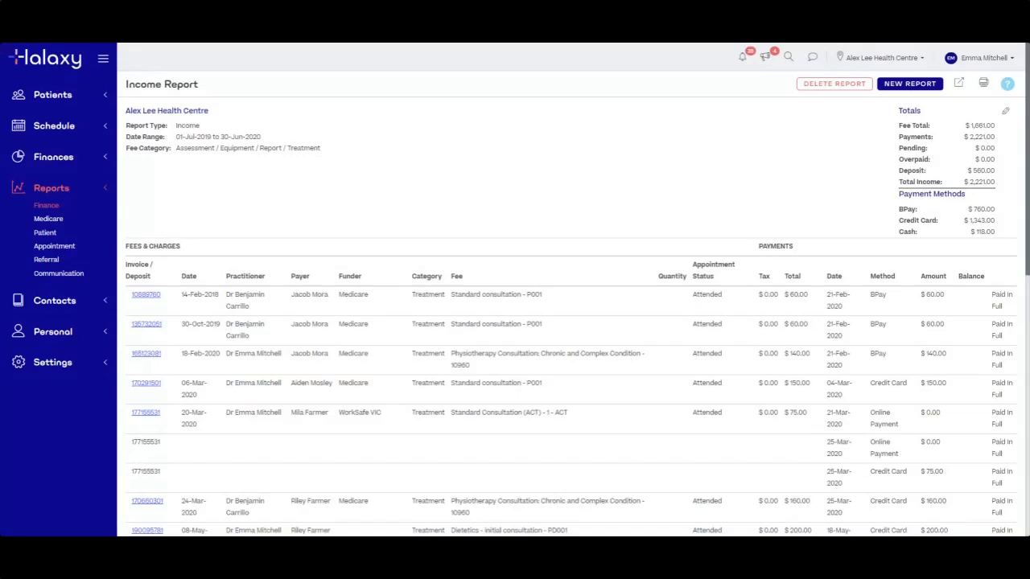
click(71, 369)
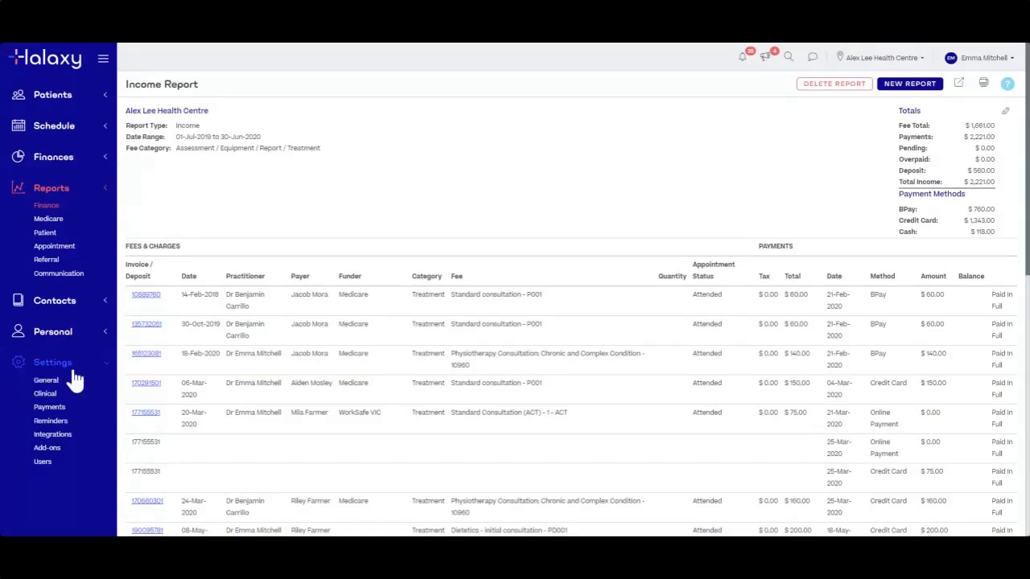
In Payment settings, try adding a Xero connection under Accounting without completing it
click(53, 408)
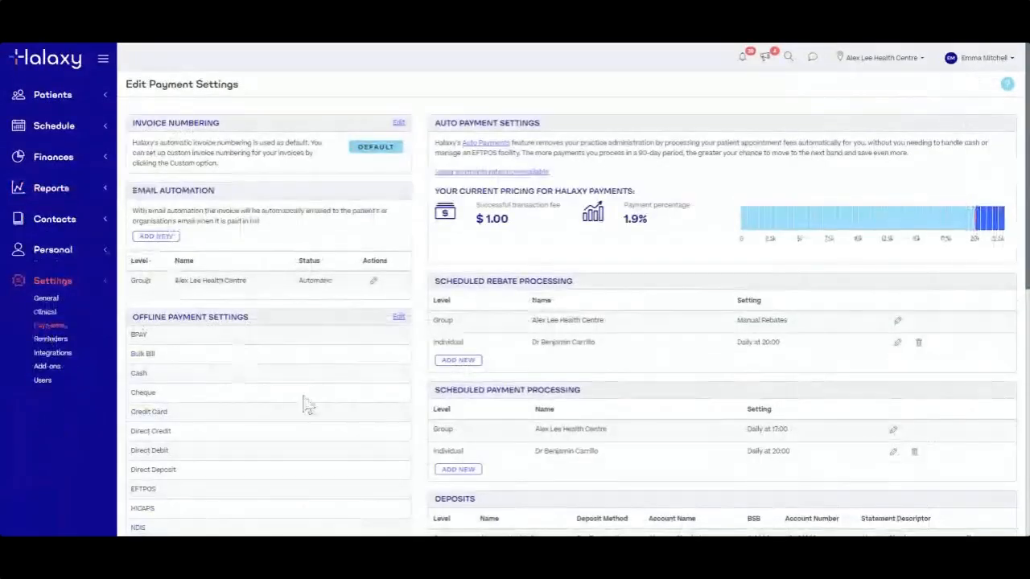
scroll(306, 404, down, 10)
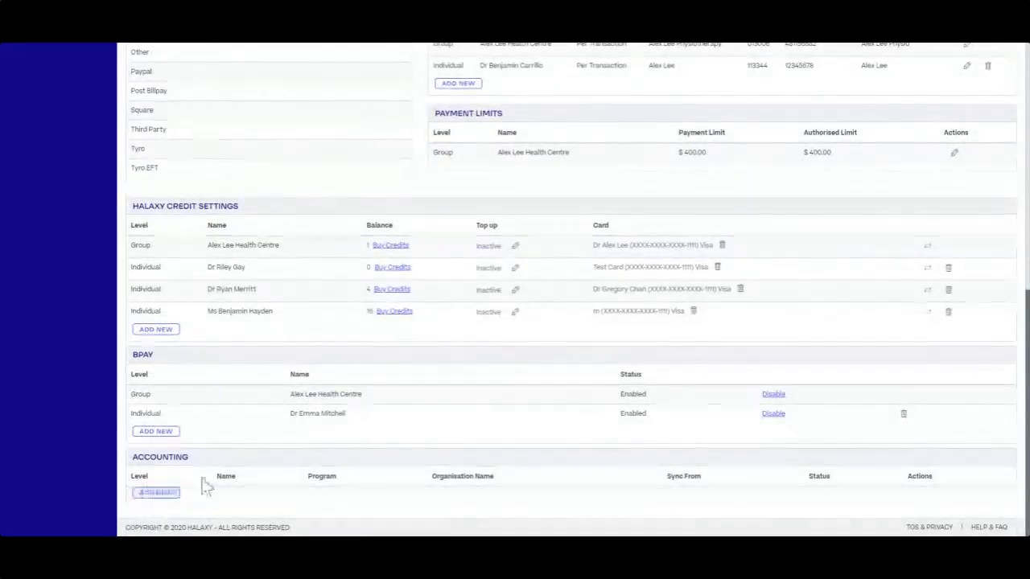
click(155, 494)
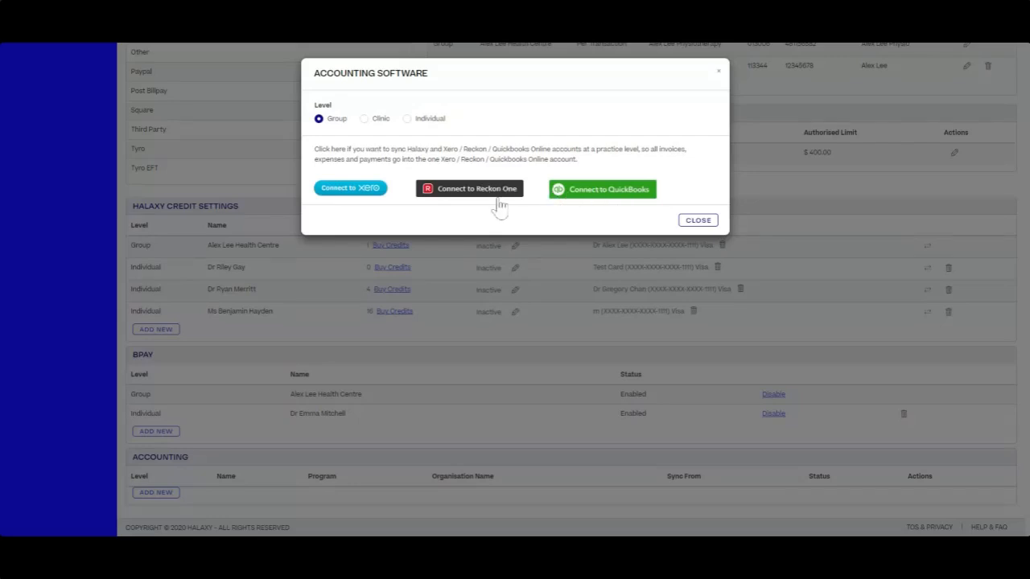
click(344, 193)
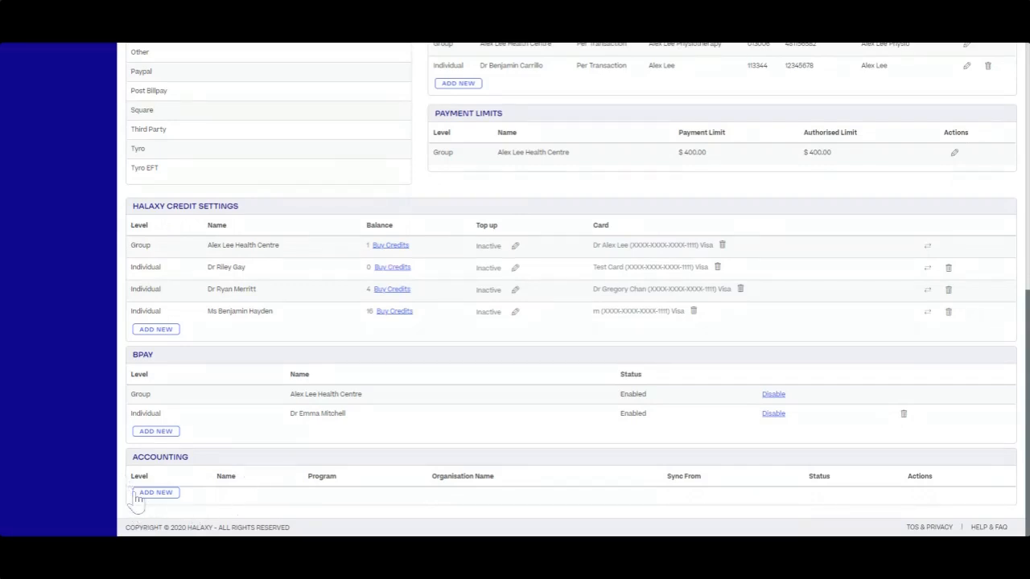
scroll(586, 391, up, 10)
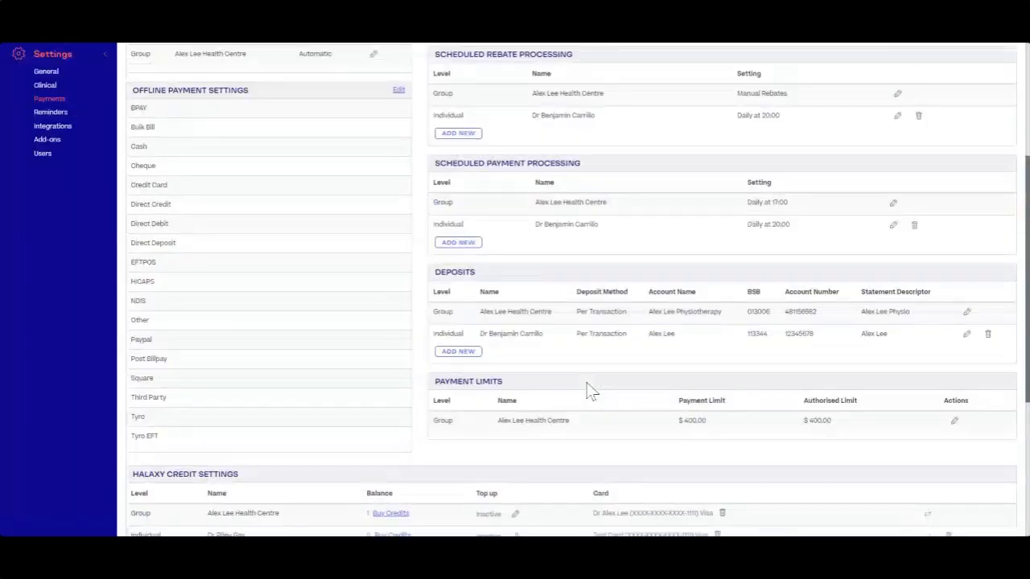